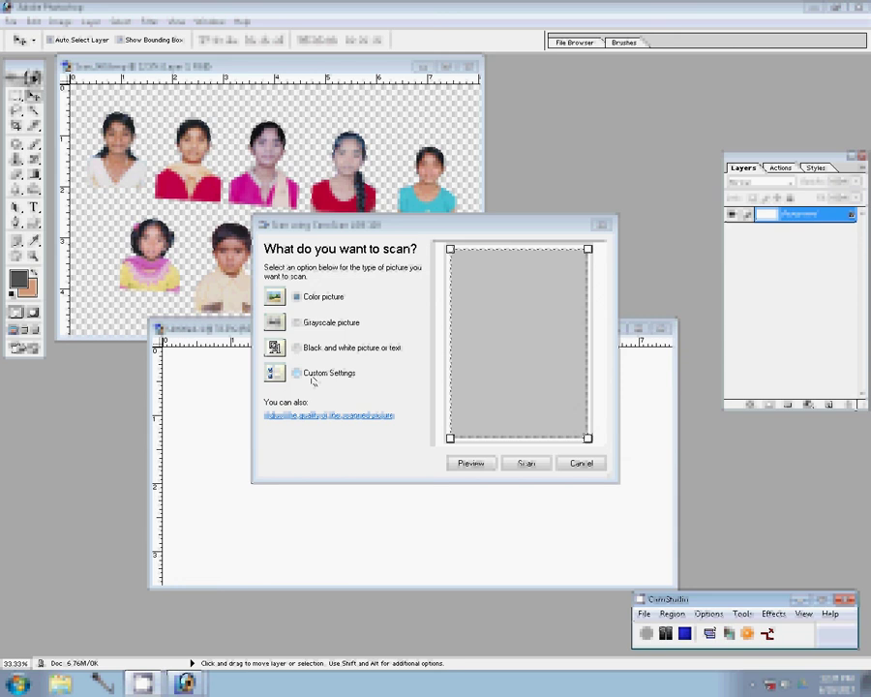
# Step: Scan the tilted photo into Photoshop at 300 DPI colour quality
pyautogui.click(329, 416)
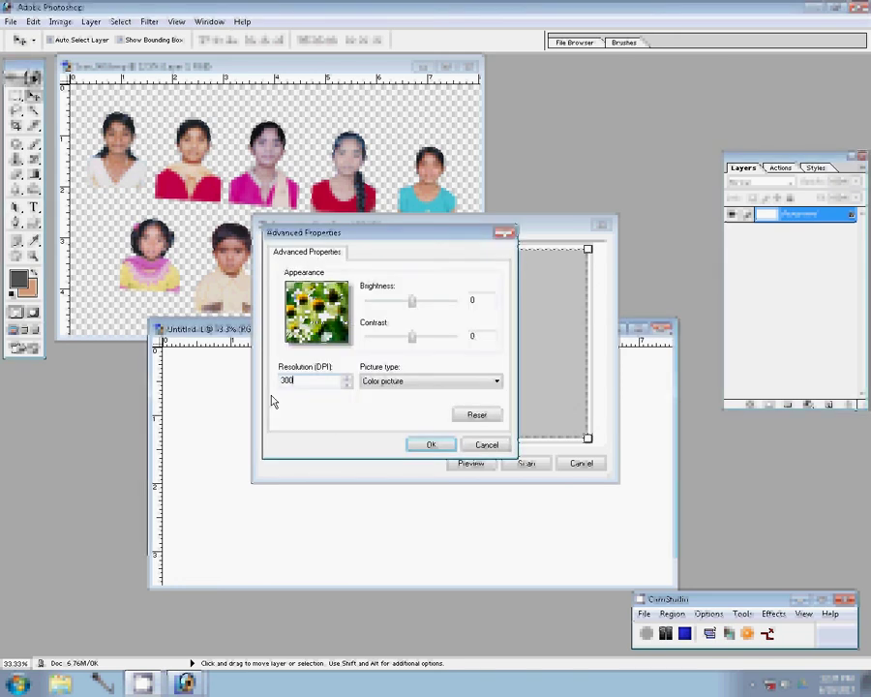
pyautogui.click(430, 444)
pyautogui.click(463, 465)
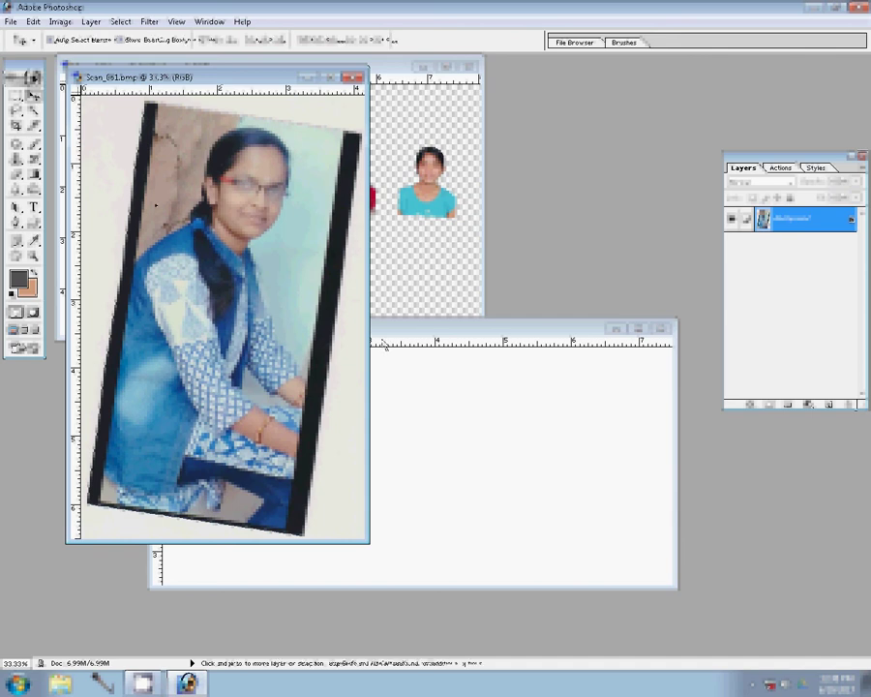
# Step: Zoom in on the woman's face and start a pen path along the top of her hair
pyautogui.press('z')
pyautogui.moveTo(271, 229); pyautogui.dragTo(374, 273)
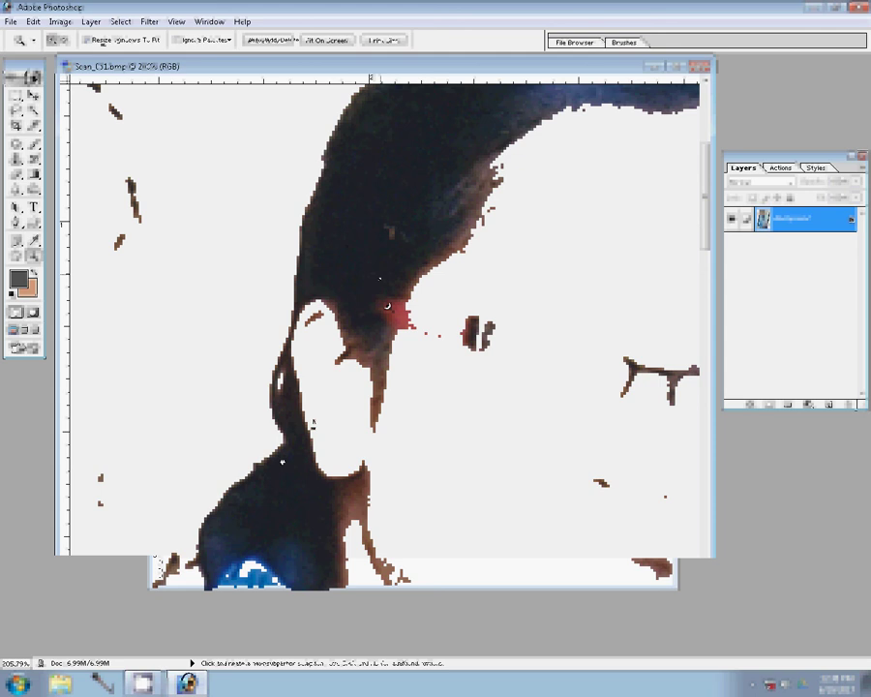
pyautogui.press('p')
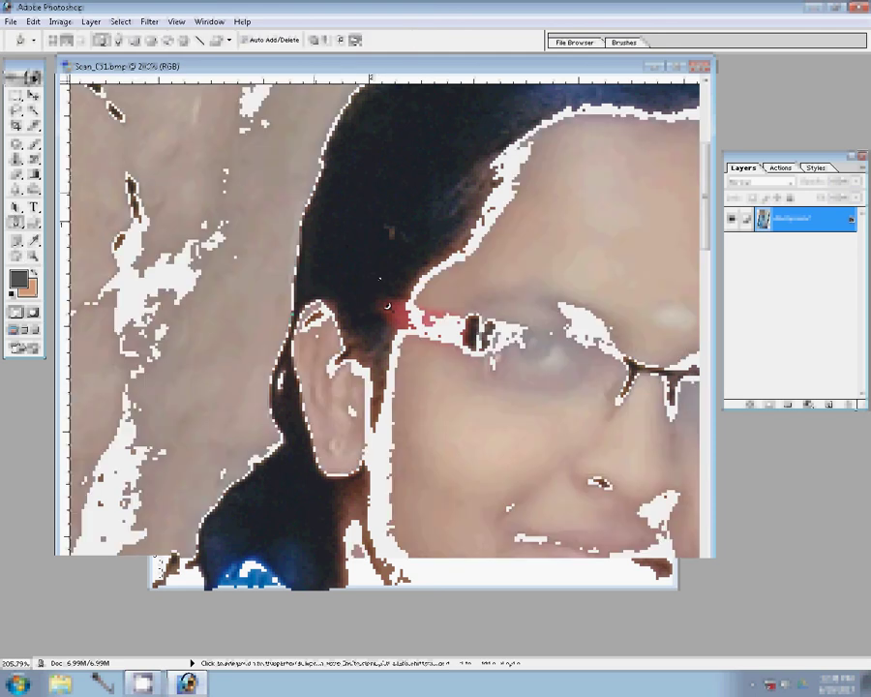
pyautogui.moveTo(348, 238); pyautogui.dragTo(178, 335)
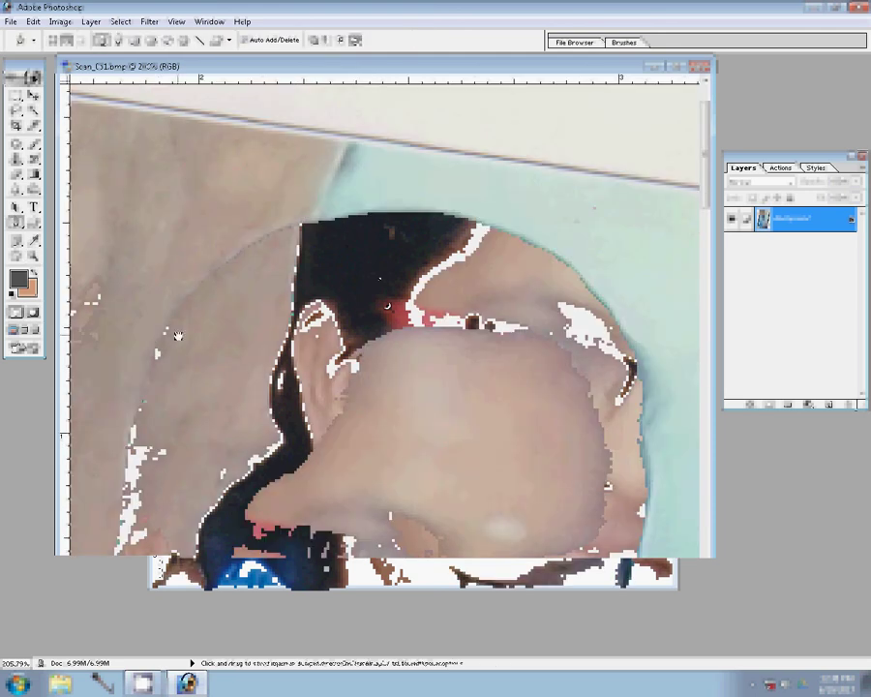
pyautogui.click(353, 221)
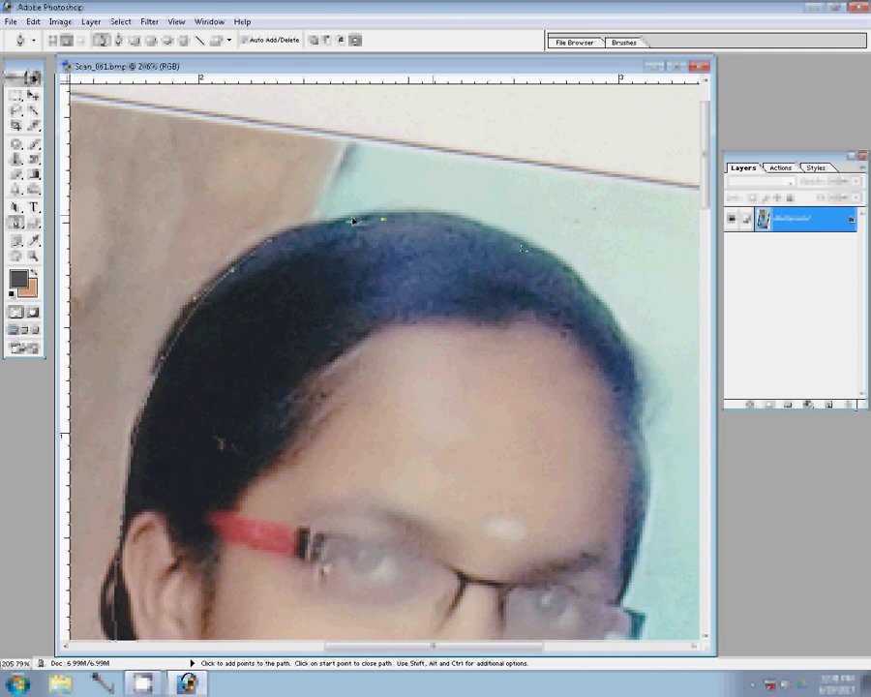
pyautogui.click(654, 490)
pyautogui.moveTo(643, 542); pyautogui.dragTo(466, 392)
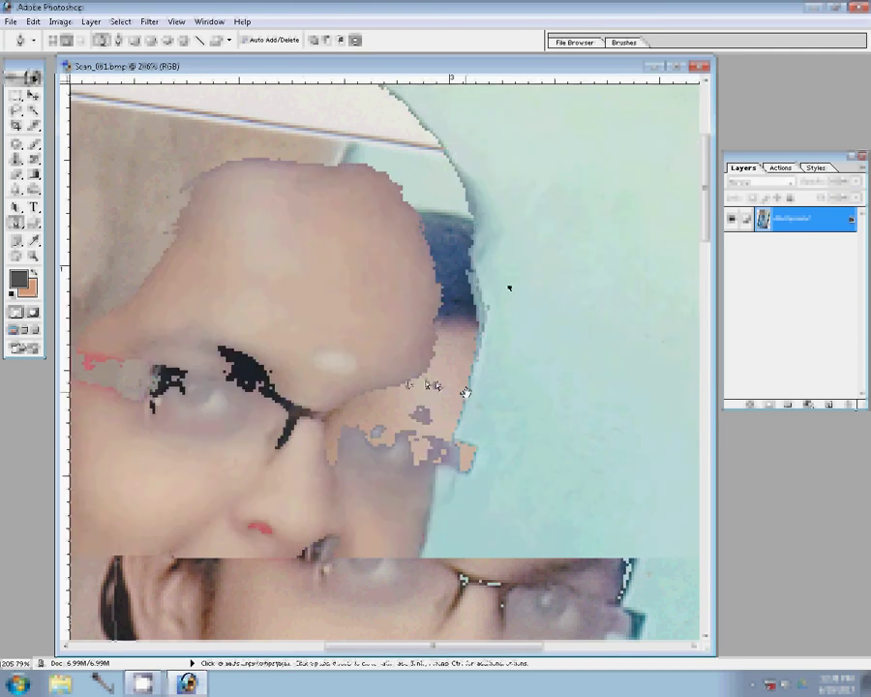
pyautogui.click(453, 175)
# Step: Continue the path with a curve along the hair edge, then points down the jaw and neck
pyautogui.press('z')
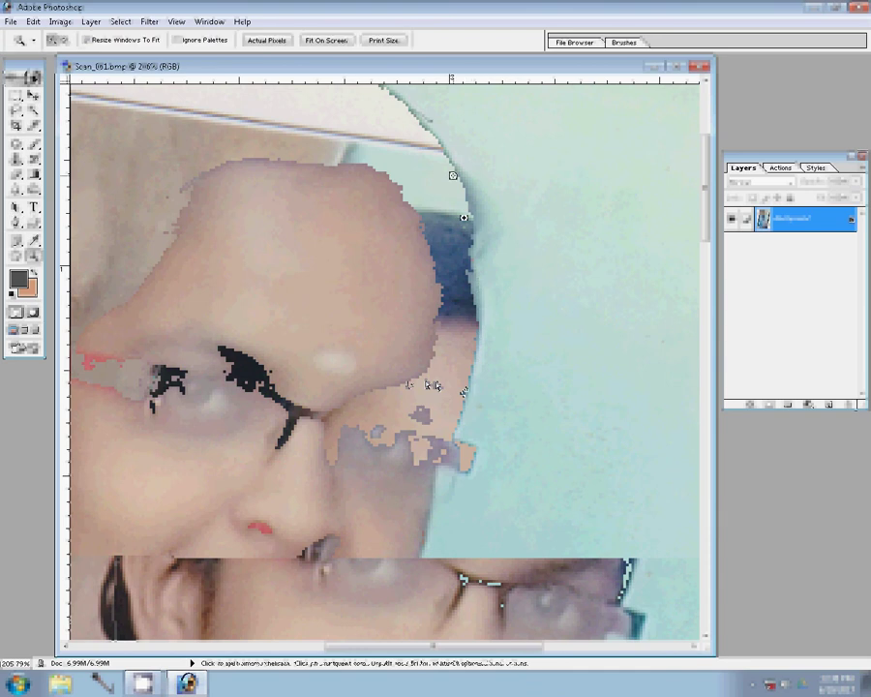
pyautogui.press('p')
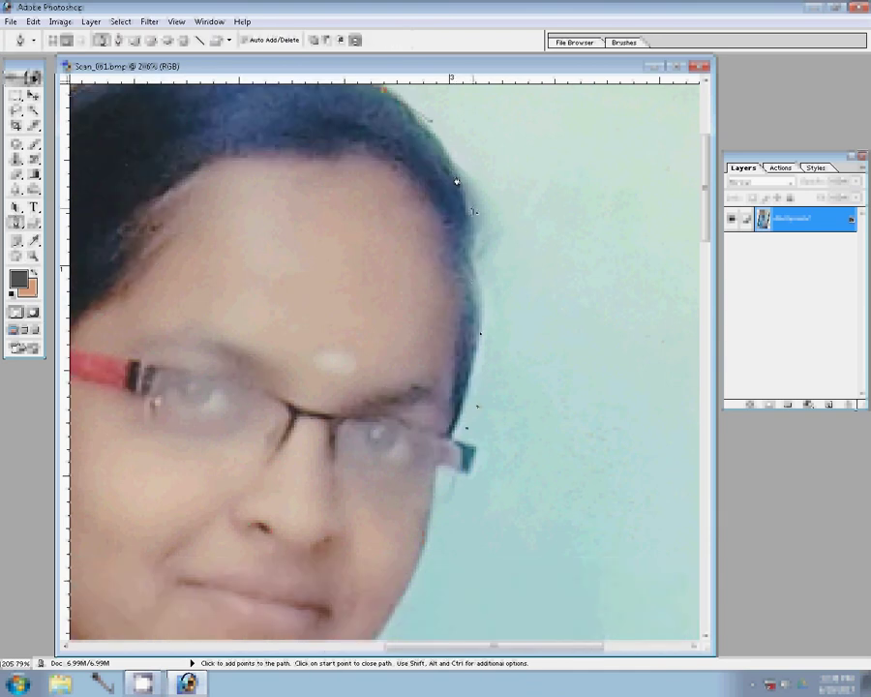
pyautogui.moveTo(451, 439); pyautogui.dragTo(469, 300)
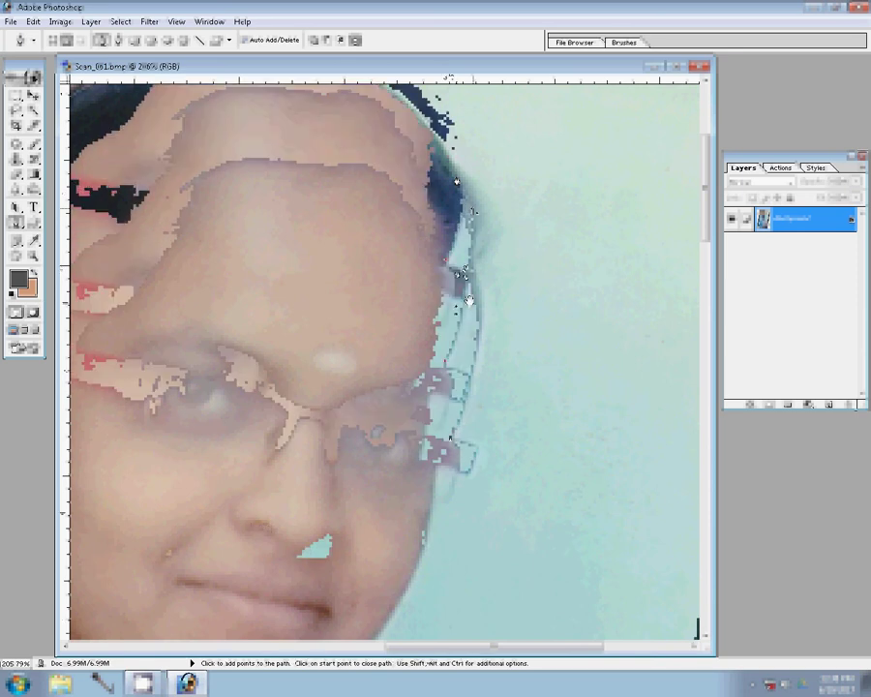
pyautogui.scroll(-3, 426, 342)
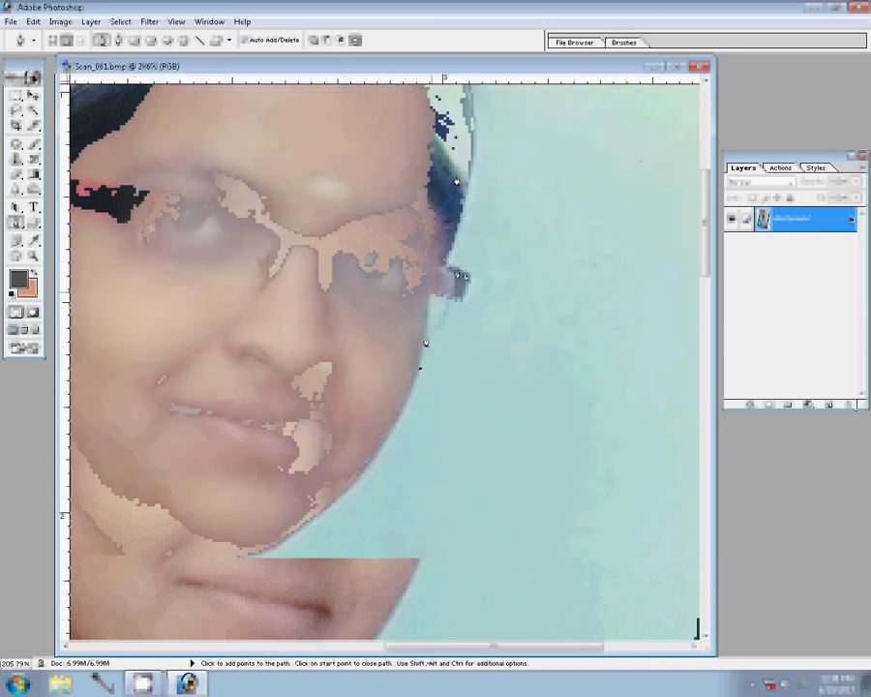
pyautogui.moveTo(471, 238); pyautogui.dragTo(472, 190)
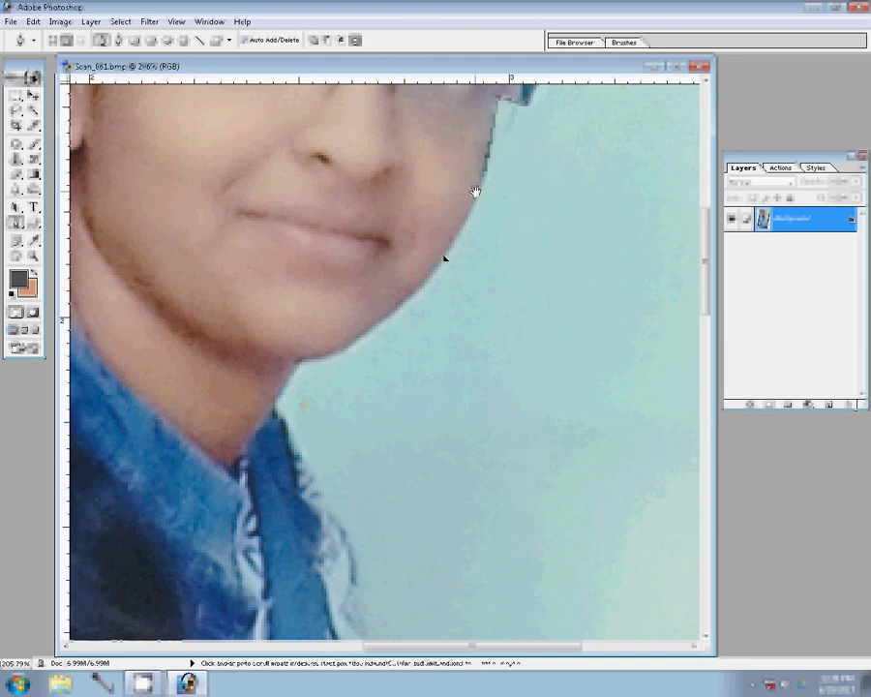
pyautogui.click(387, 321)
pyautogui.click(353, 356)
pyautogui.click(298, 361)
pyautogui.click(316, 498)
# Step: Close the path at the collar and turn it into a selection copied to Layer 1
pyautogui.click(350, 556)
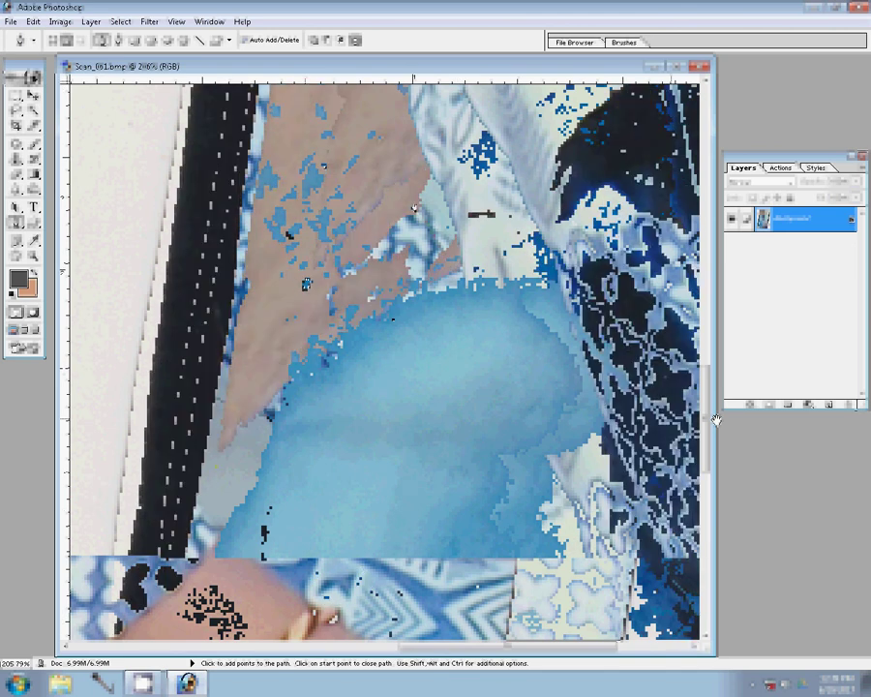
pyautogui.press('space')
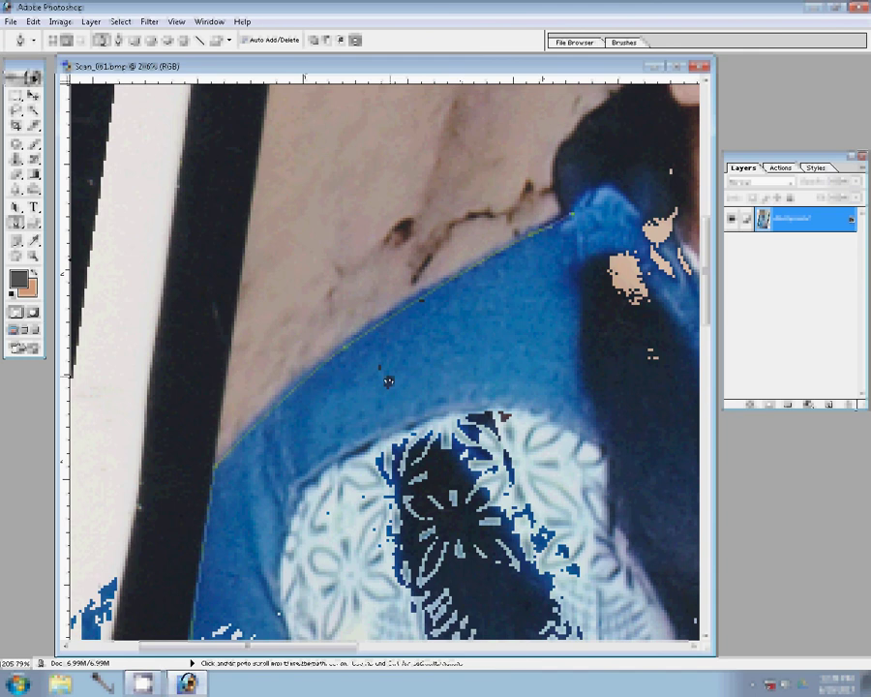
pyautogui.rightClick(484, 263)
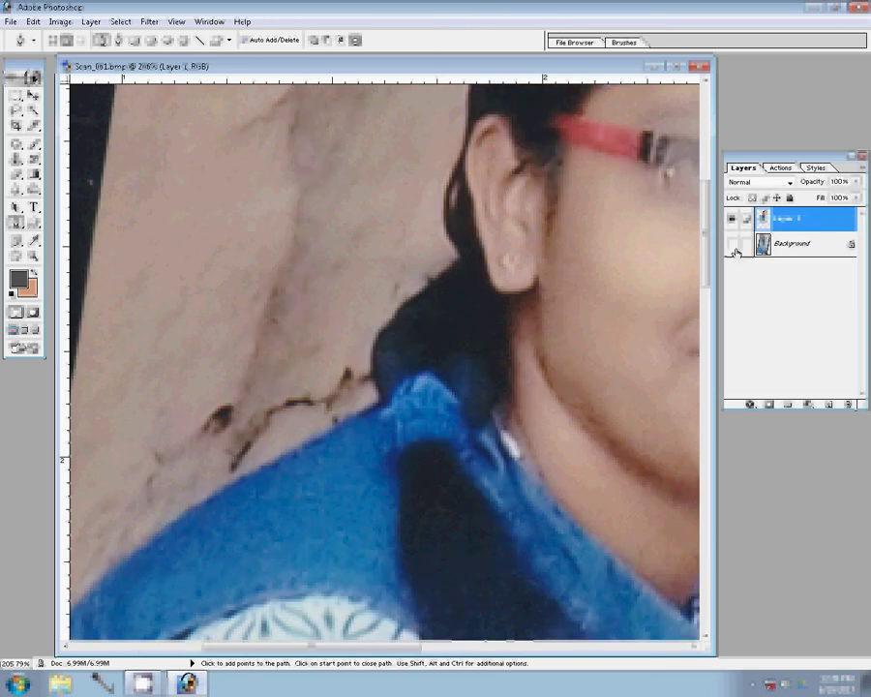
# Step: Hide the scan's Background layer and bring the boy's cutout into the Untitled-1 collage
pyautogui.click(734, 247)
pyautogui.rightClick(338, 295)
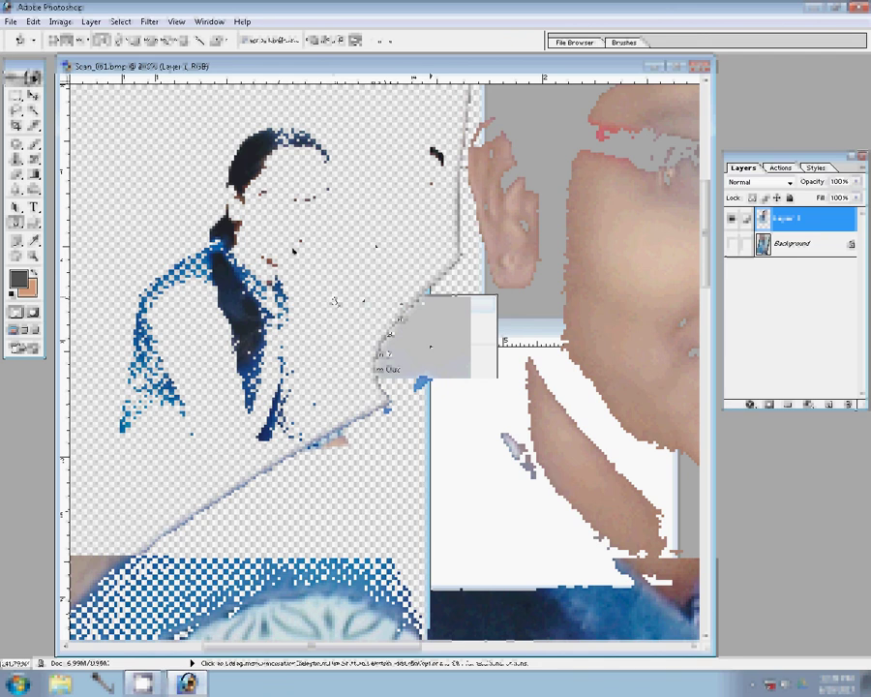
pyautogui.click(569, 442)
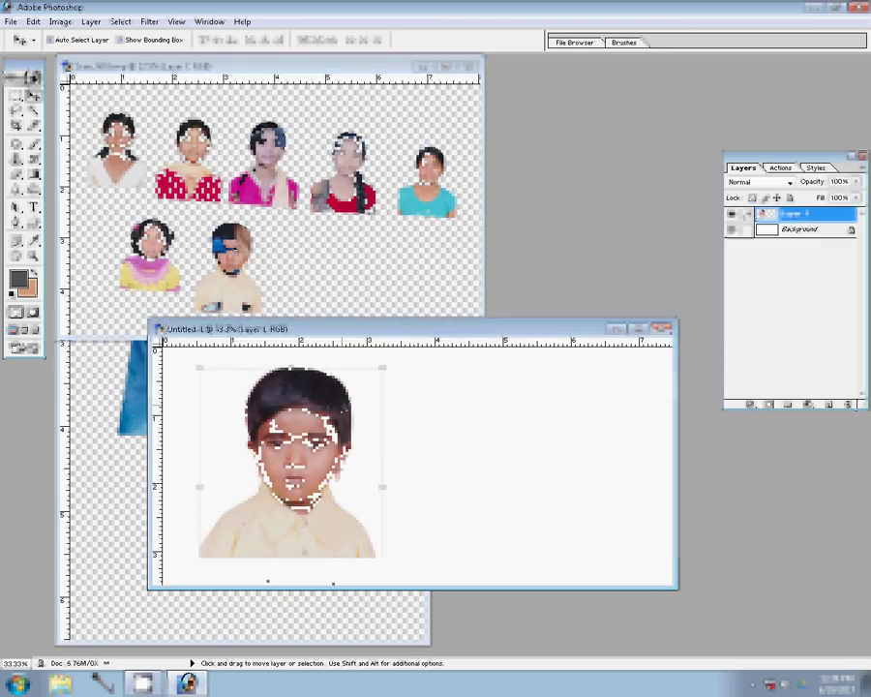
# Step: Scale the boy's photo to 43.1% and move it up near the canvas top
pyautogui.moveTo(383, 367); pyautogui.dragTo(342, 440)
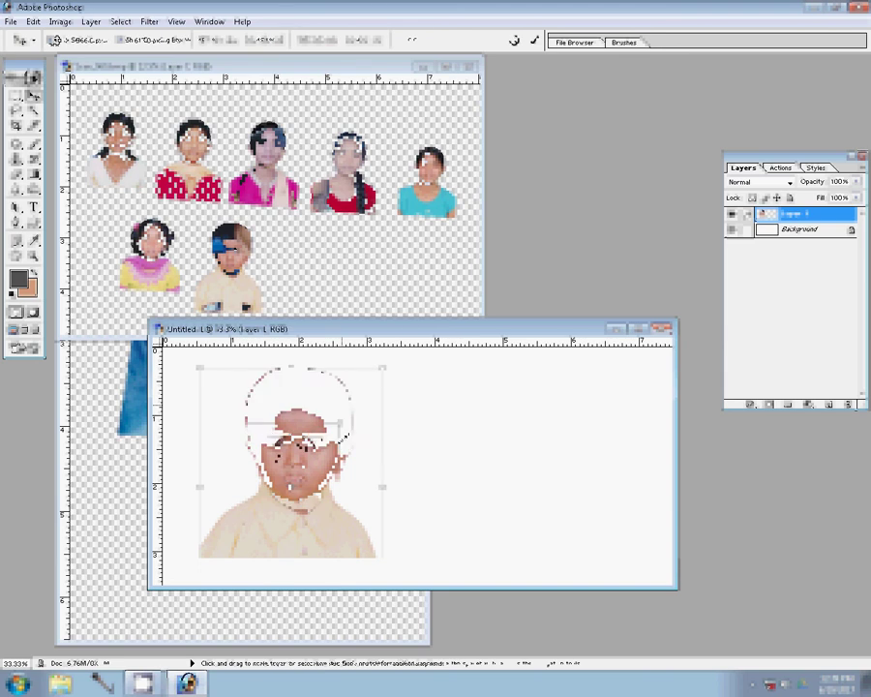
pyautogui.press('Return')
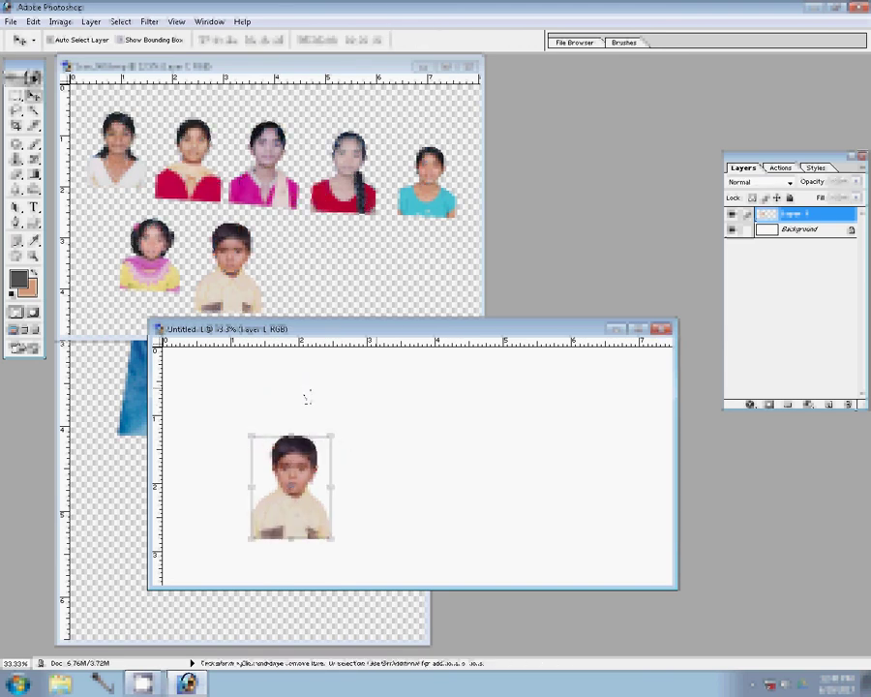
pyautogui.moveTo(296, 422); pyautogui.dragTo(292, 360)
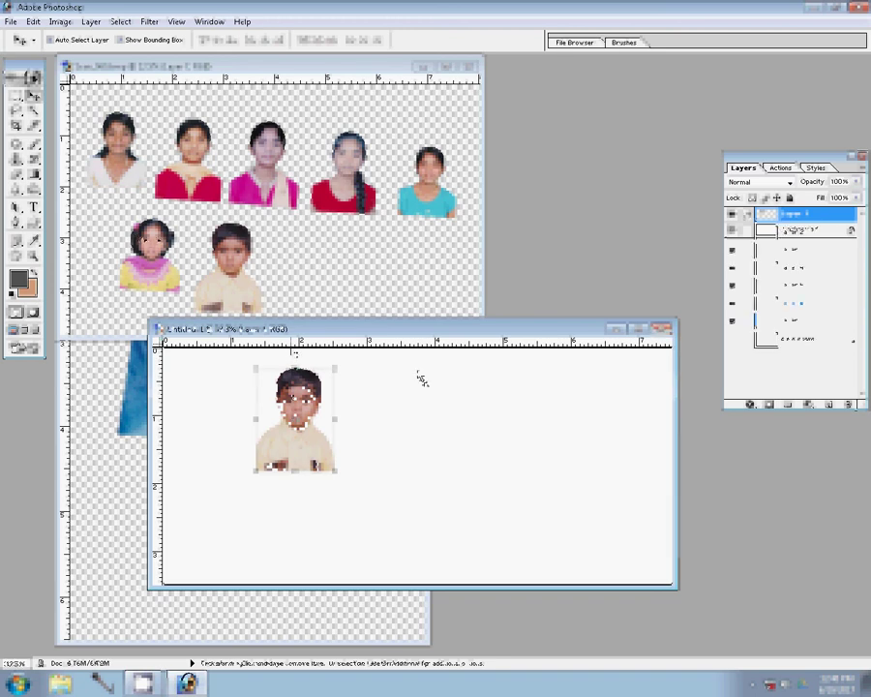
# Step: Add the girl in yellow and pink, scaled to 75.5%, beside the boy
pyautogui.moveTo(414, 410)
pyautogui.mouseDown()
pyautogui.moveTo(465, 451)
pyautogui.moveTo(465, 438)
pyautogui.mouseUp()
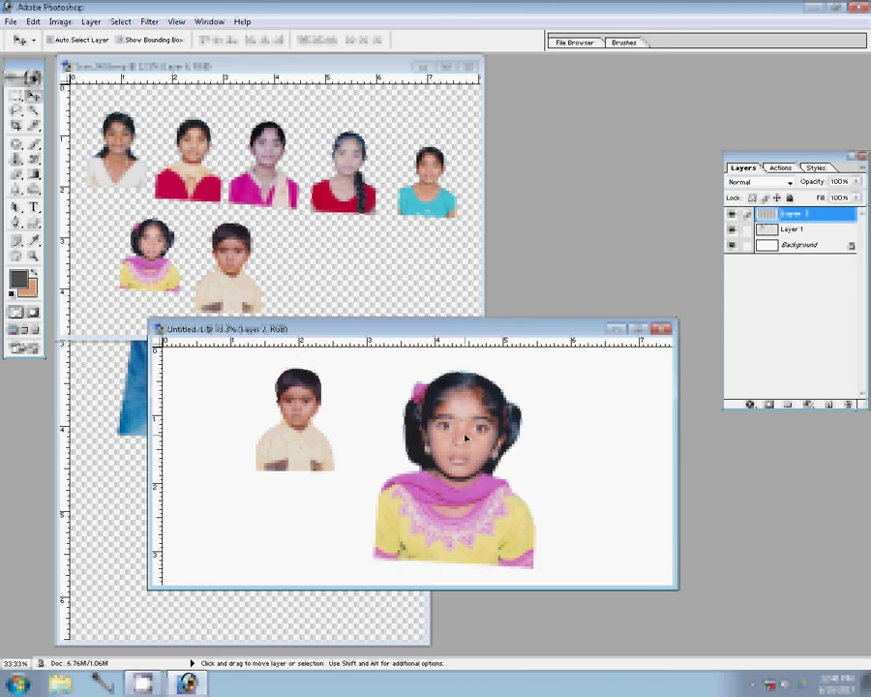
pyautogui.hotkey('ctrl', 't')
pyautogui.moveTo(535, 371)
pyautogui.mouseDown()
pyautogui.moveTo(510, 411)
pyautogui.moveTo(524, 402)
pyautogui.mouseUp()
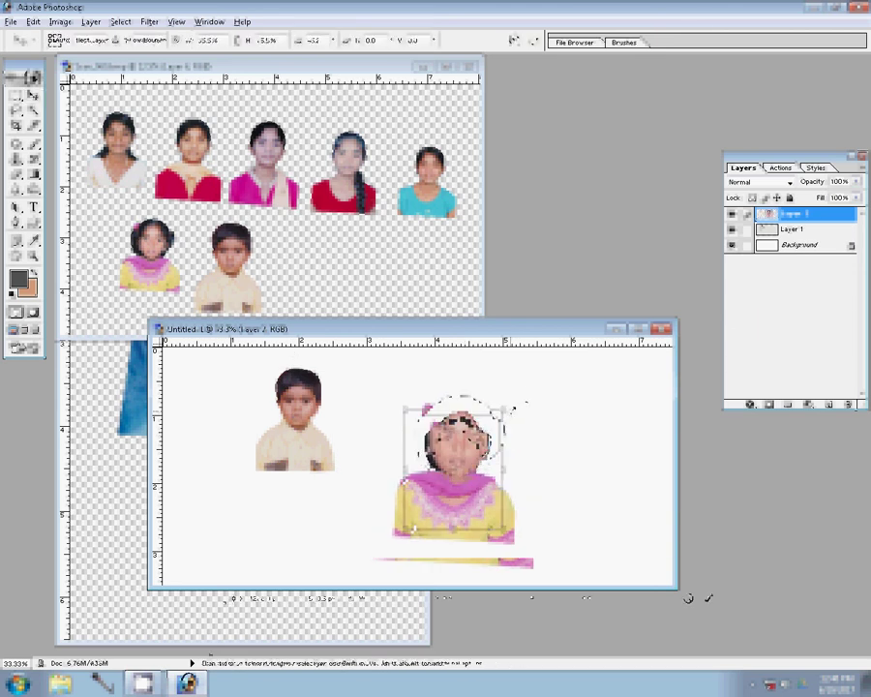
pyautogui.press('Return')
pyautogui.moveTo(458, 453); pyautogui.dragTo(407, 397)
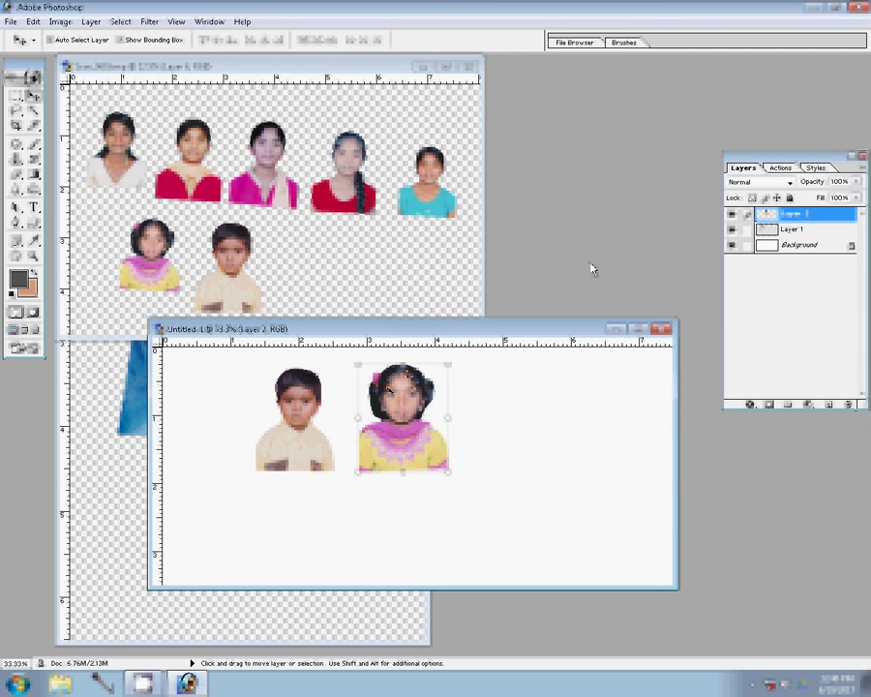
pyautogui.click(397, 240)
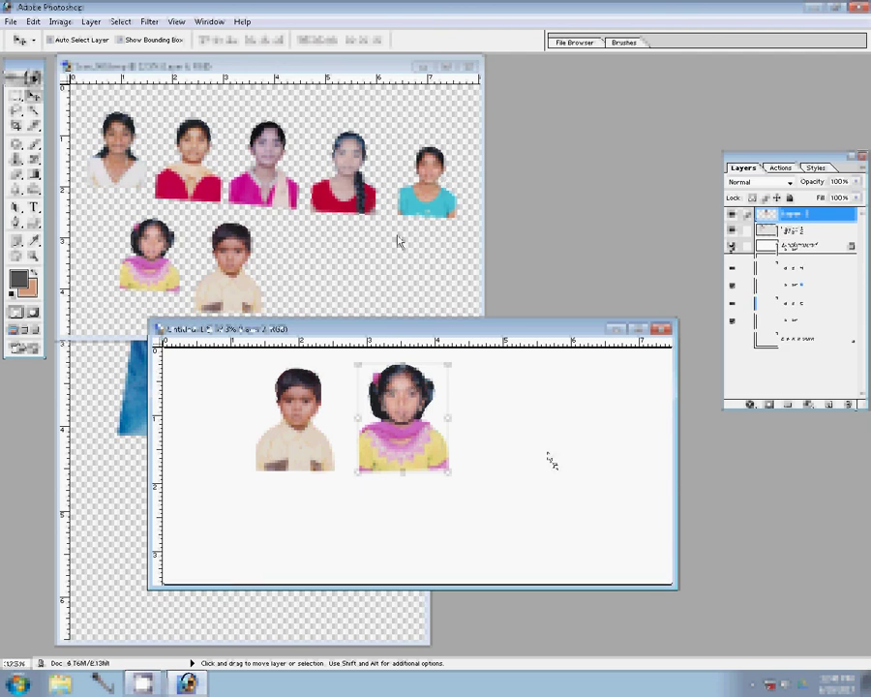
# Step: Add the teal-shirt girl to the collage at about 64%, moved up and left
pyautogui.moveTo(397, 240); pyautogui.dragTo(547, 455)
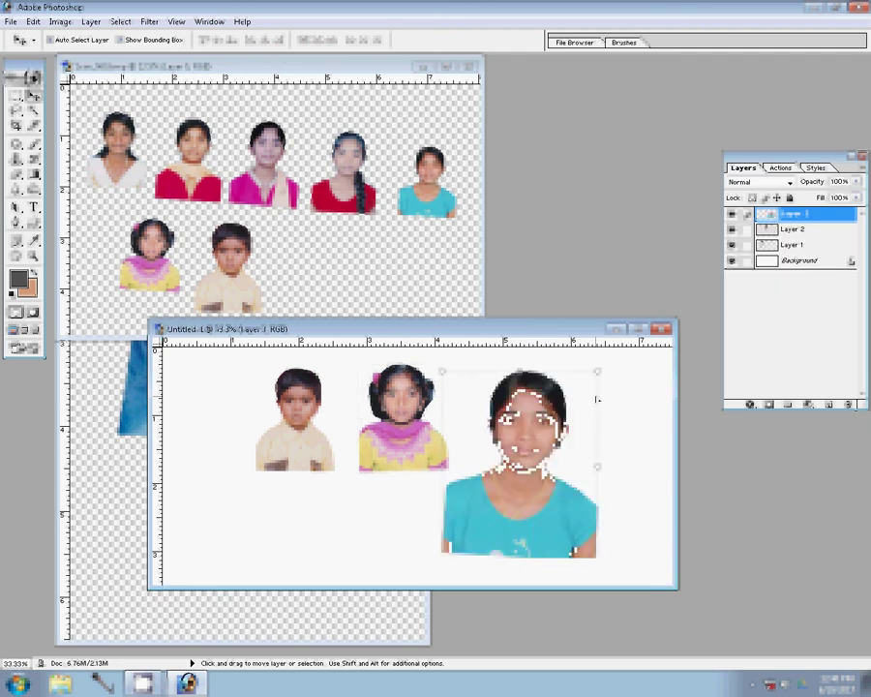
pyautogui.hotkey('ctrl', 't')
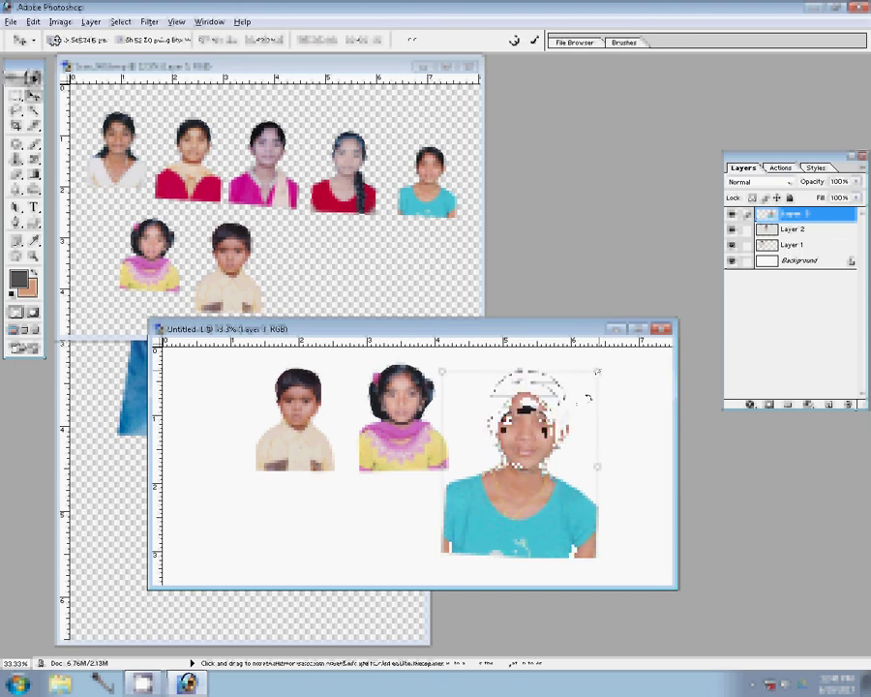
pyautogui.moveTo(590, 404); pyautogui.dragTo(589, 397)
pyautogui.press('Return')
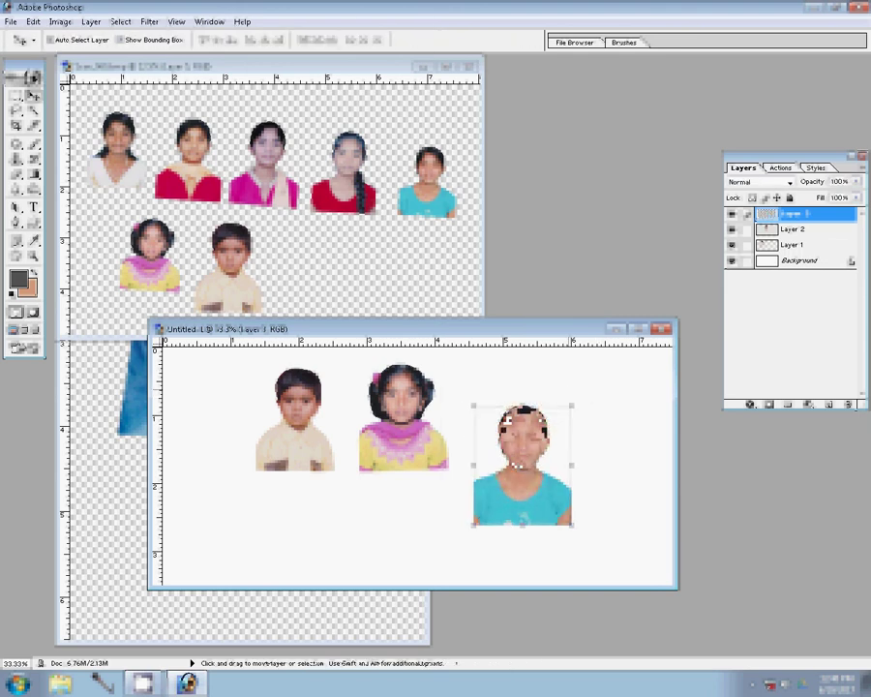
pyautogui.moveTo(518, 443); pyautogui.dragTo(498, 395)
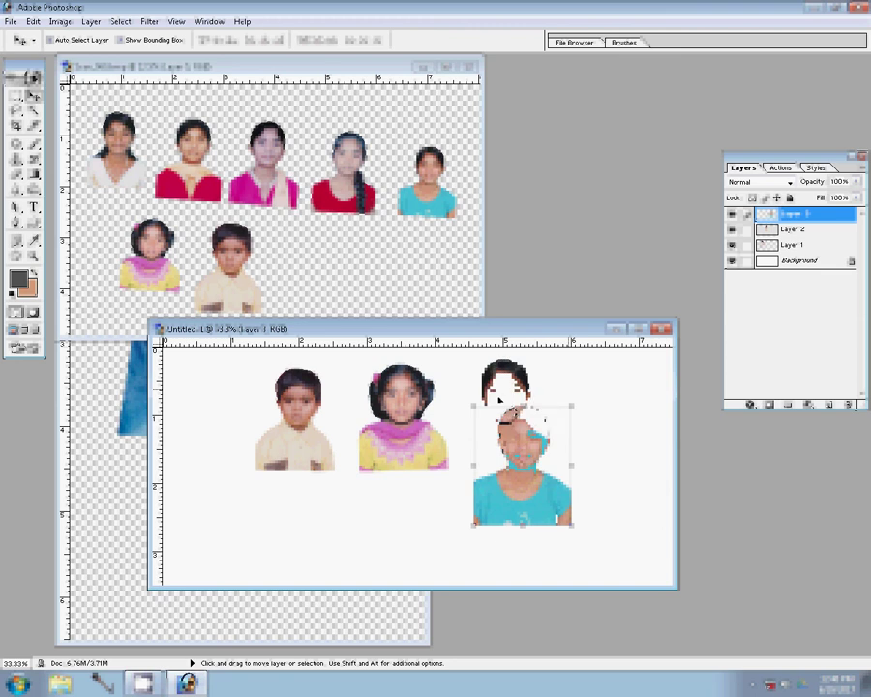
pyautogui.hotkey('ctrl', 't')
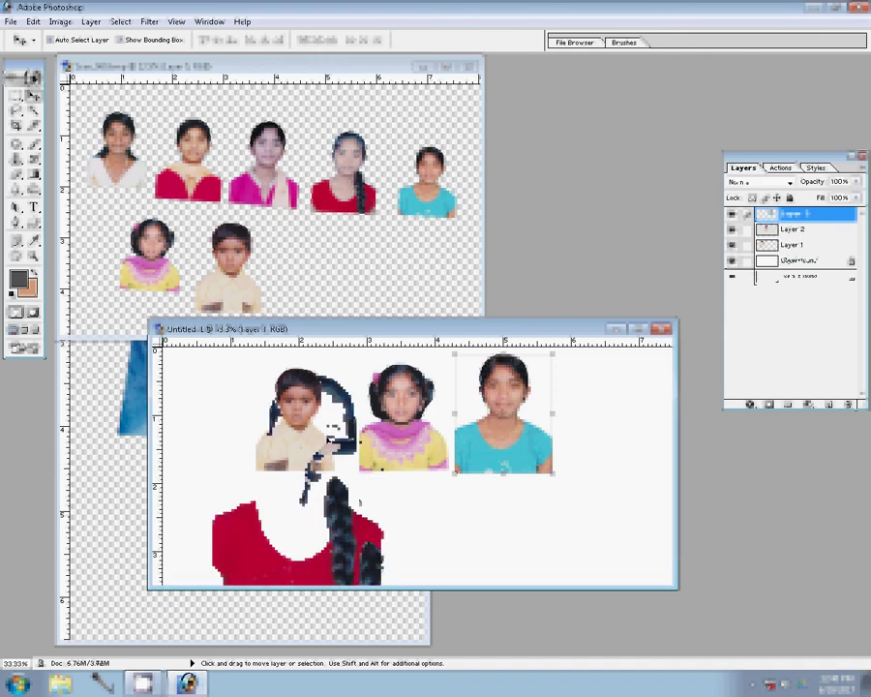
# Step: Shrink the pasted red-top girl's portrait to about 46%
pyautogui.hotkey('ctrl', 't')
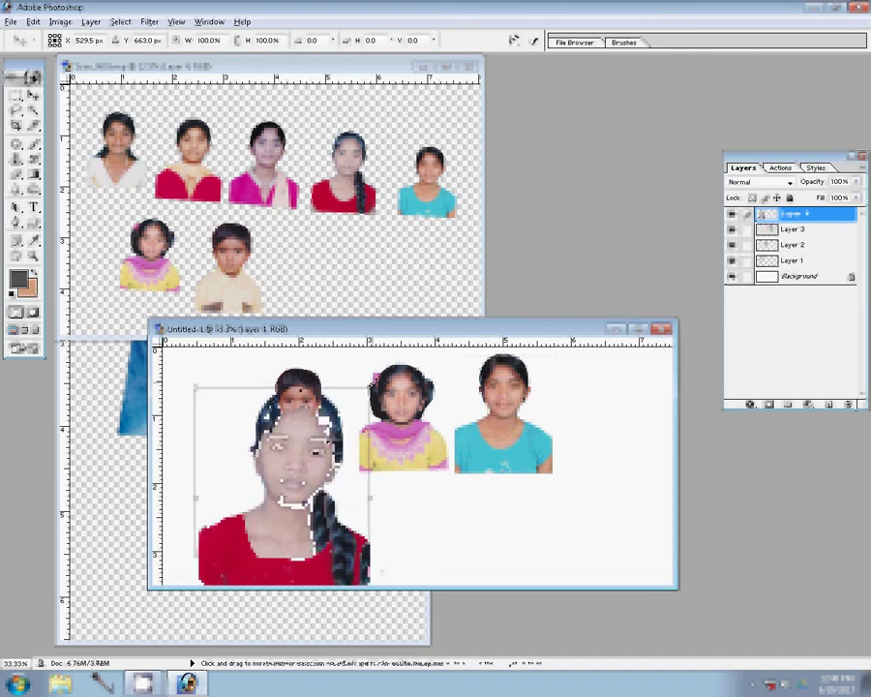
pyautogui.moveTo(370, 387); pyautogui.dragTo(322, 447)
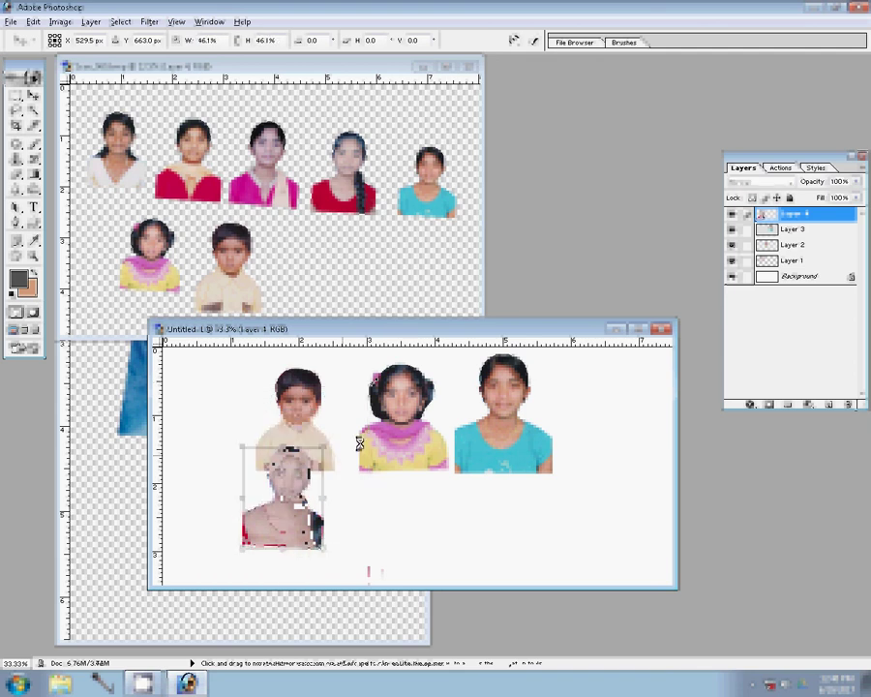
pyautogui.press('Return')
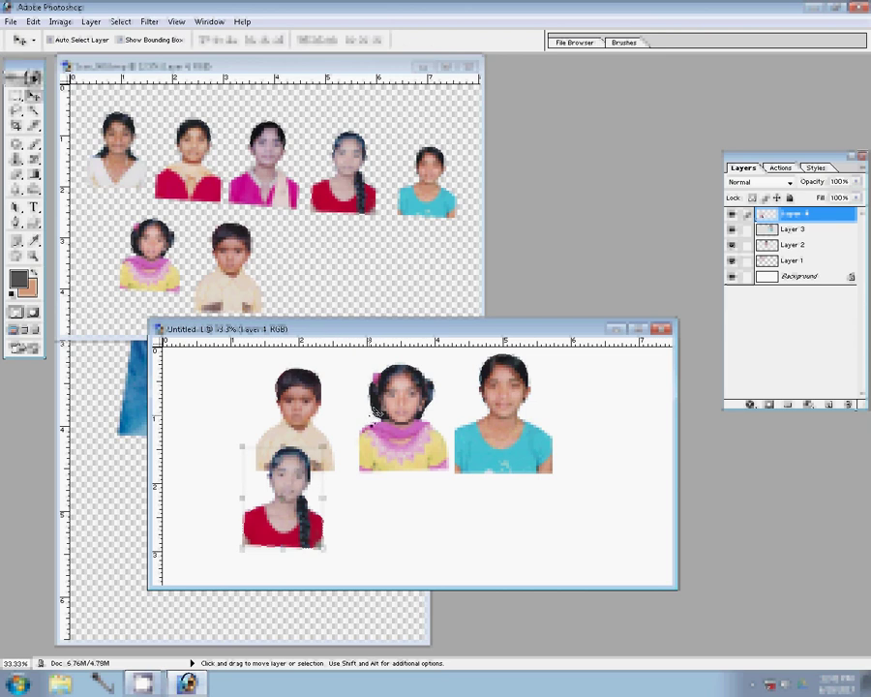
pyautogui.click(467, 232)
# Step: Add the pink-top girl at about 44%, placed beside the red-top girl
pyautogui.moveTo(343, 152)
pyautogui.mouseDown()
pyautogui.moveTo(511, 499)
pyautogui.moveTo(431, 416)
pyautogui.mouseUp()
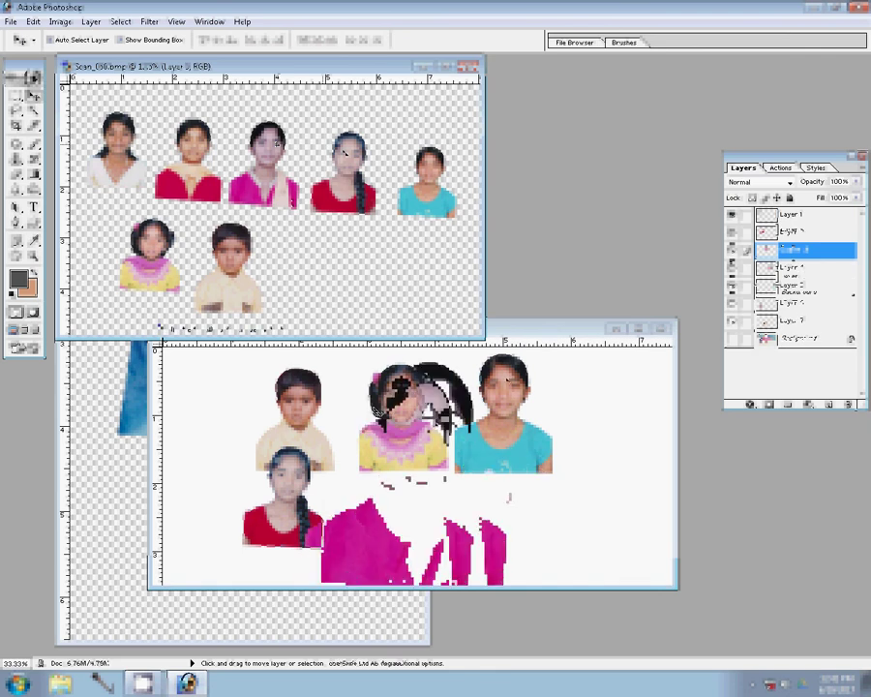
pyautogui.hotkey('ctrl', 't')
pyautogui.moveTo(510, 361)
pyautogui.mouseDown()
pyautogui.moveTo(457, 427)
pyautogui.moveTo(475, 397)
pyautogui.mouseUp()
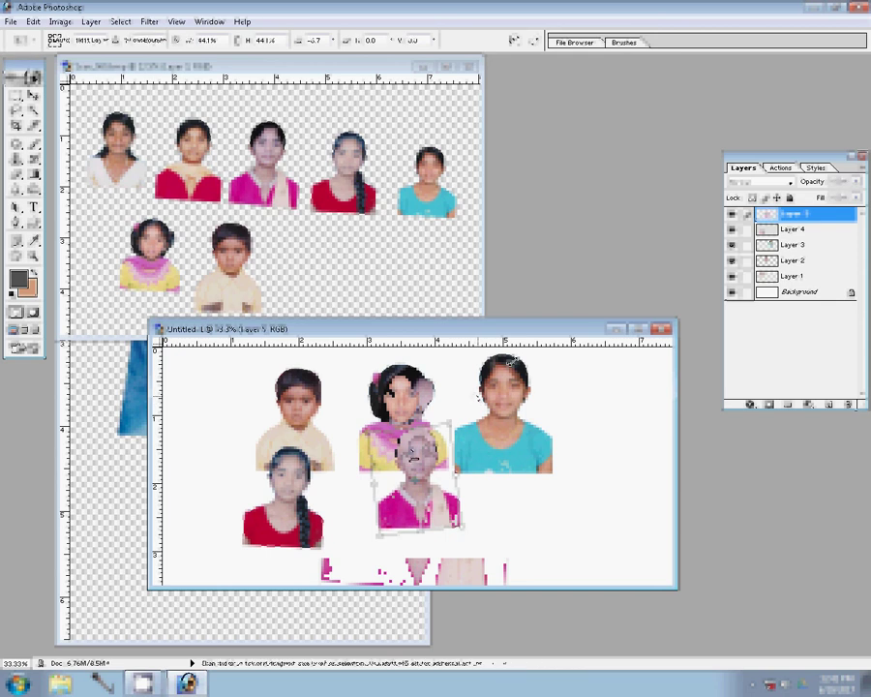
pyautogui.moveTo(383, 473); pyautogui.dragTo(345, 488)
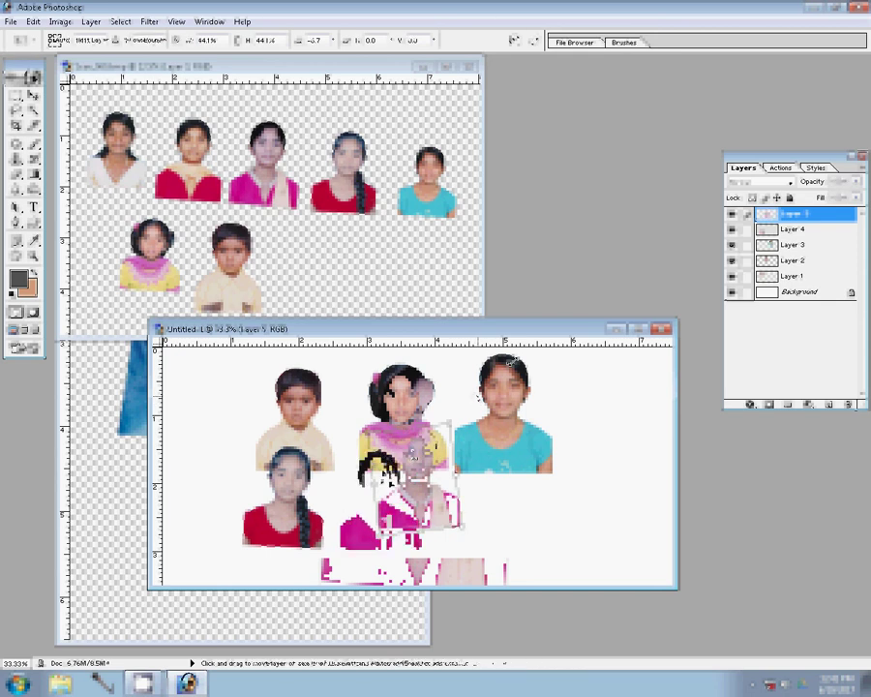
pyautogui.press('Return')
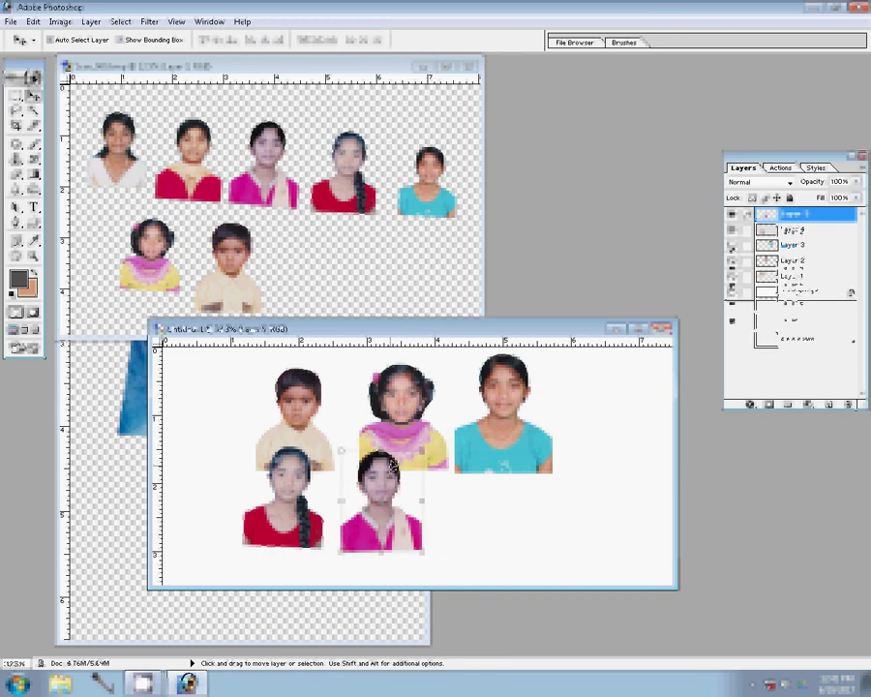
# Step: Paste the girl in red with cream scarf and shrink her to about 59%
pyautogui.hotkey('ctrl', 'v')
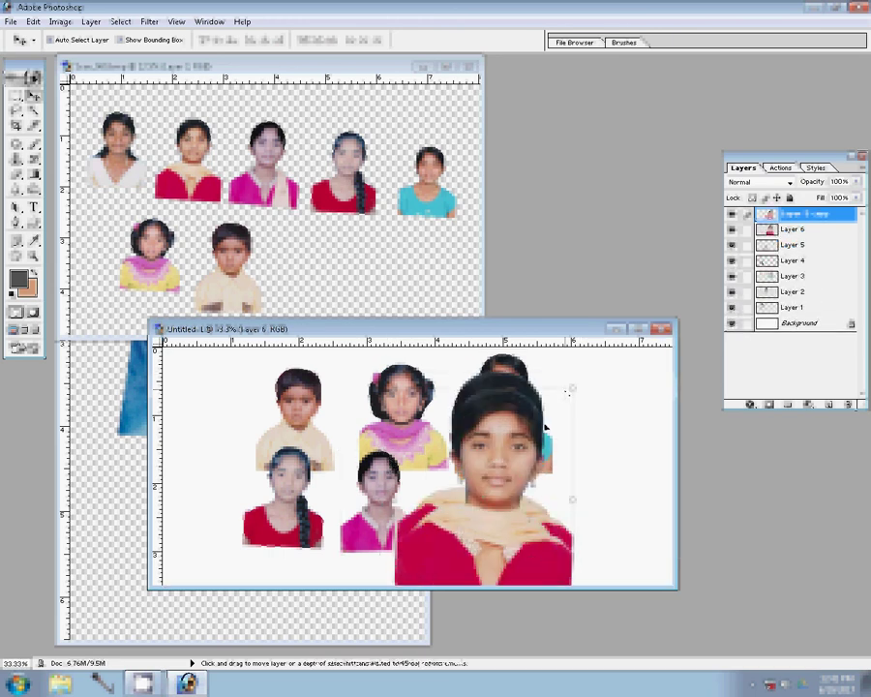
pyautogui.hotkey('ctrl', 't')
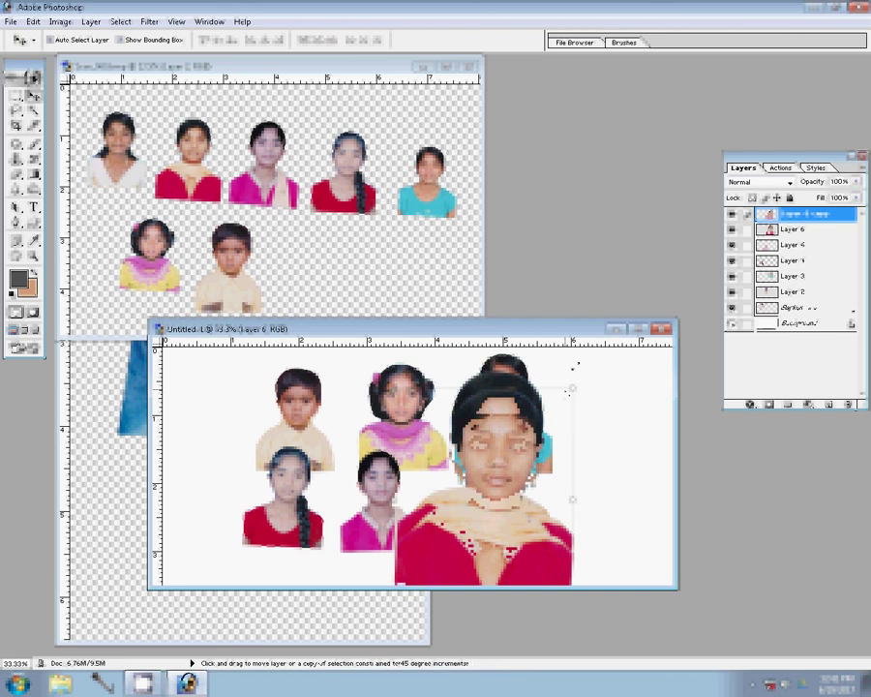
pyautogui.moveTo(571, 390)
pyautogui.mouseDown()
pyautogui.moveTo(544, 414)
pyautogui.moveTo(572, 399)
pyautogui.mouseUp()
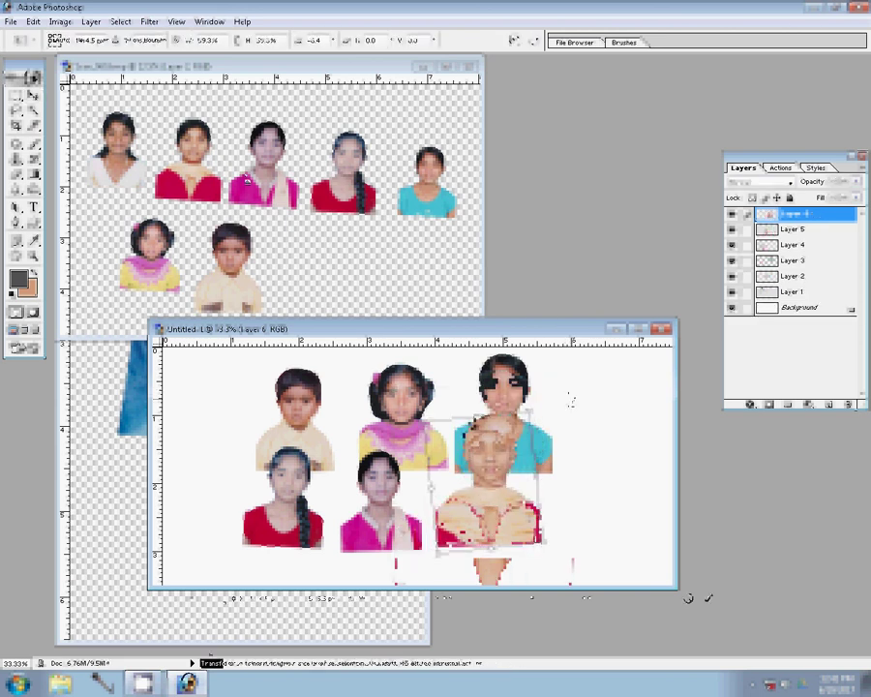
pyautogui.press('Return')
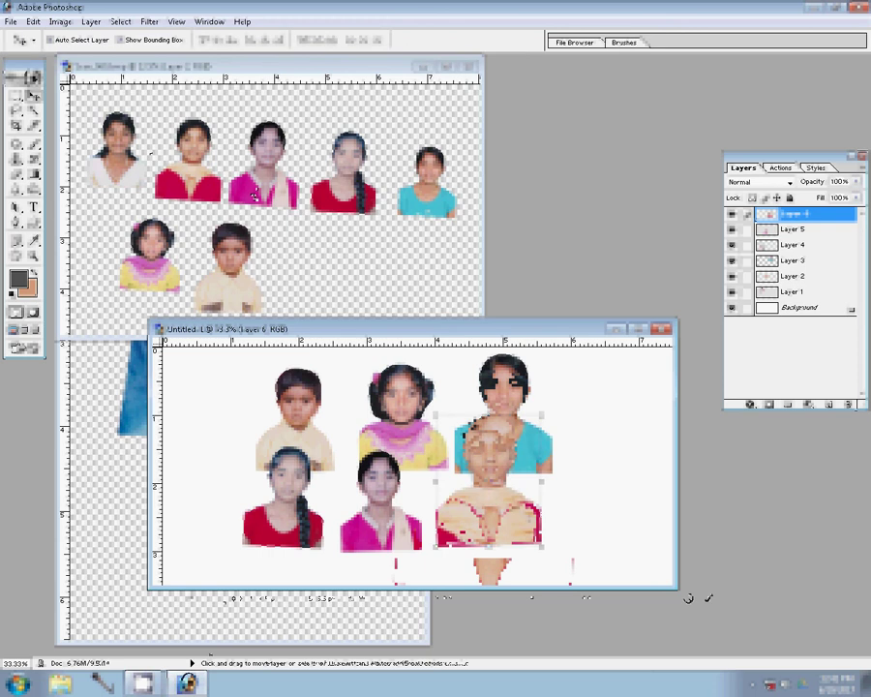
# Step: Add the white-top girl's photo, shrunk and placed at the lower right
pyautogui.click(116, 140)
pyautogui.moveTo(117, 139); pyautogui.dragTo(574, 472)
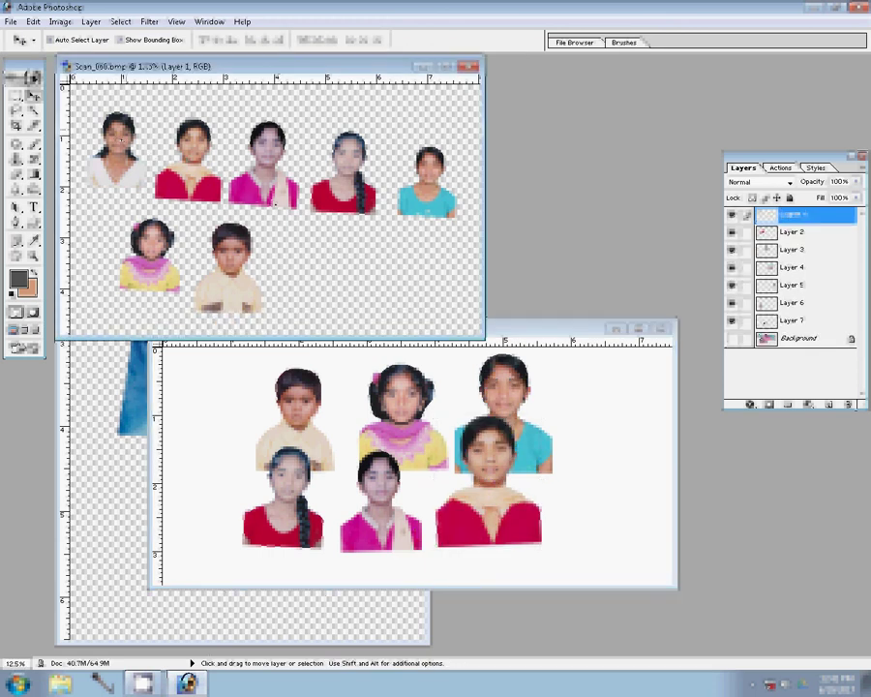
pyautogui.hotkey('ctrl', 't')
pyautogui.moveTo(602, 425); pyautogui.dragTo(628, 414)
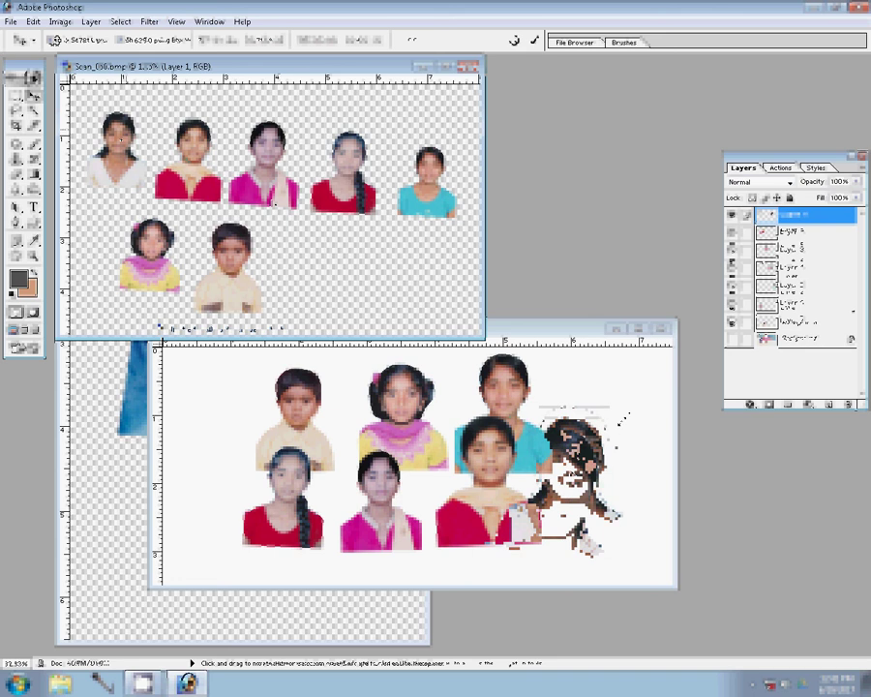
pyautogui.moveTo(627, 415); pyautogui.dragTo(612, 434)
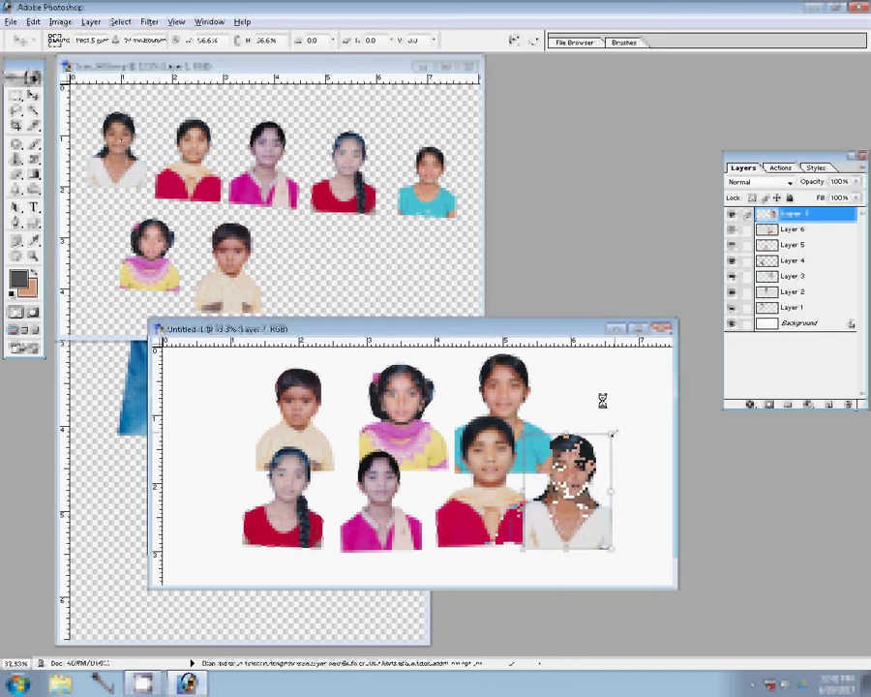
pyautogui.moveTo(571, 477); pyautogui.dragTo(624, 513)
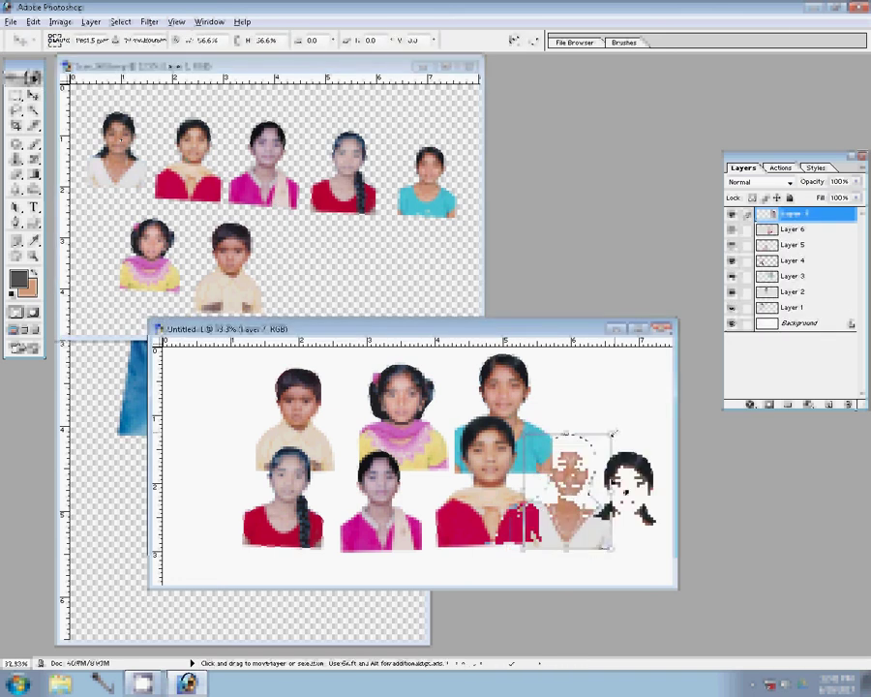
pyautogui.press('Return')
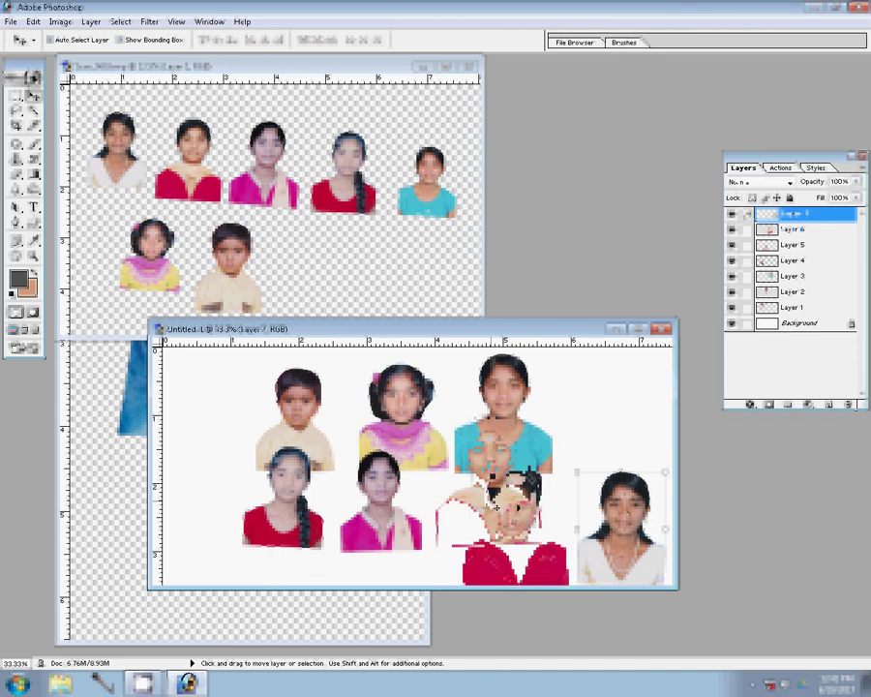
# Step: Enlarge and slightly tilt the pink-top girl's photo
pyautogui.keyDown('ctrl'); pyautogui.click(382, 499); pyautogui.keyUp('ctrl')
pyautogui.hotkey('ctrl', 't')
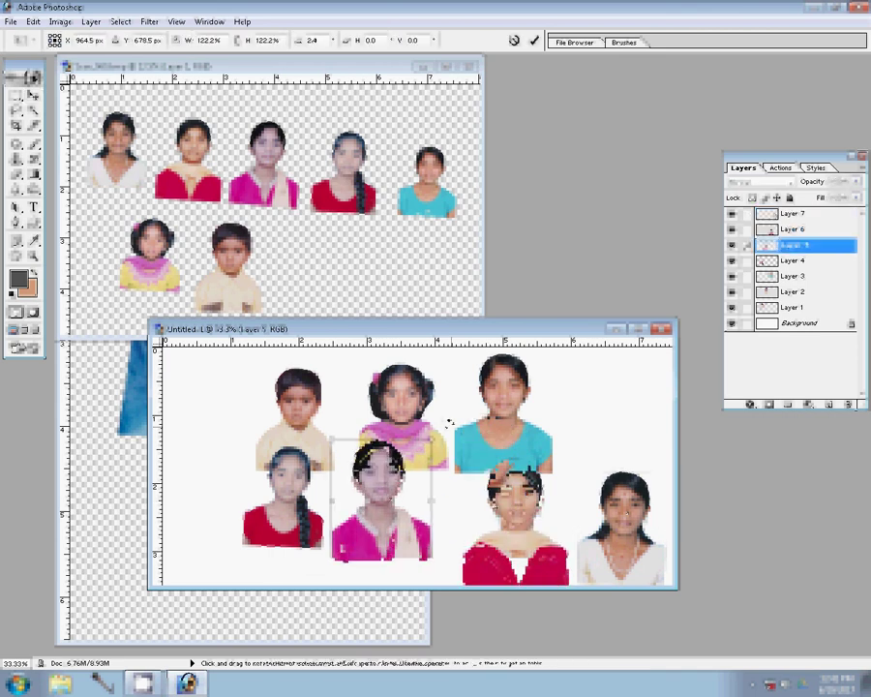
pyautogui.moveTo(448, 423); pyautogui.dragTo(451, 421)
pyautogui.press('Return')
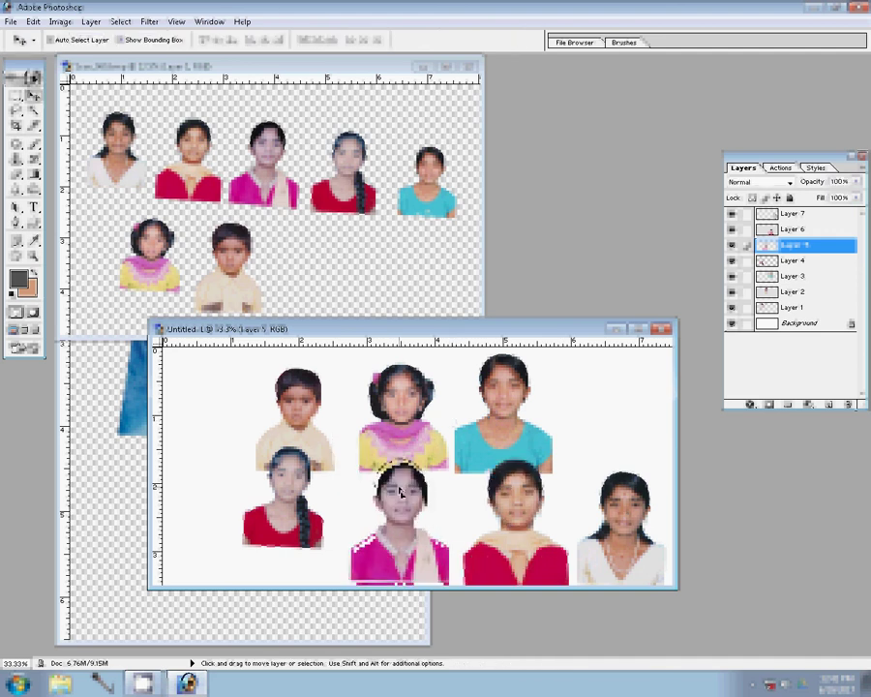
# Step: Move and enlarge the red-top girl, then shift the top-row photos right to close gaps
pyautogui.moveTo(289, 476)
pyautogui.mouseDown()
pyautogui.moveTo(346, 456)
pyautogui.moveTo(363, 436)
pyautogui.mouseUp()
pyautogui.hotkey('ctrl', 't')
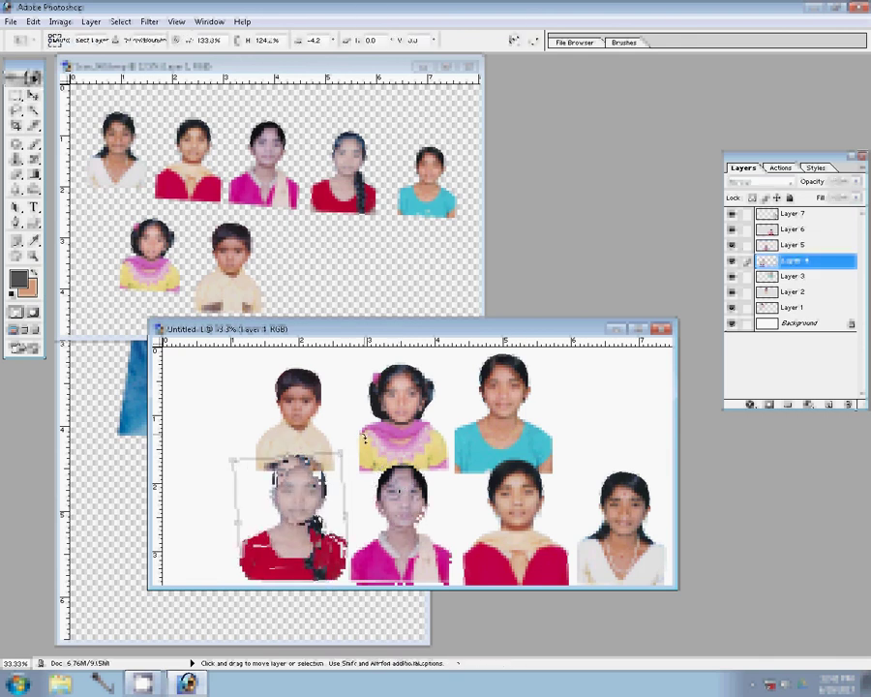
pyautogui.doubleClick(301, 495)
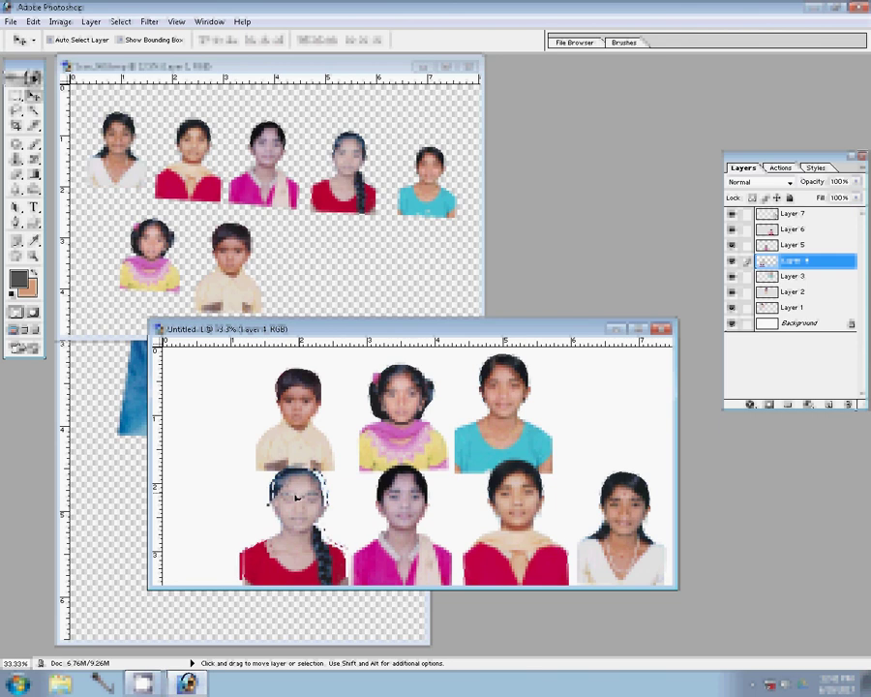
pyautogui.hotkey('ctrl', 't')
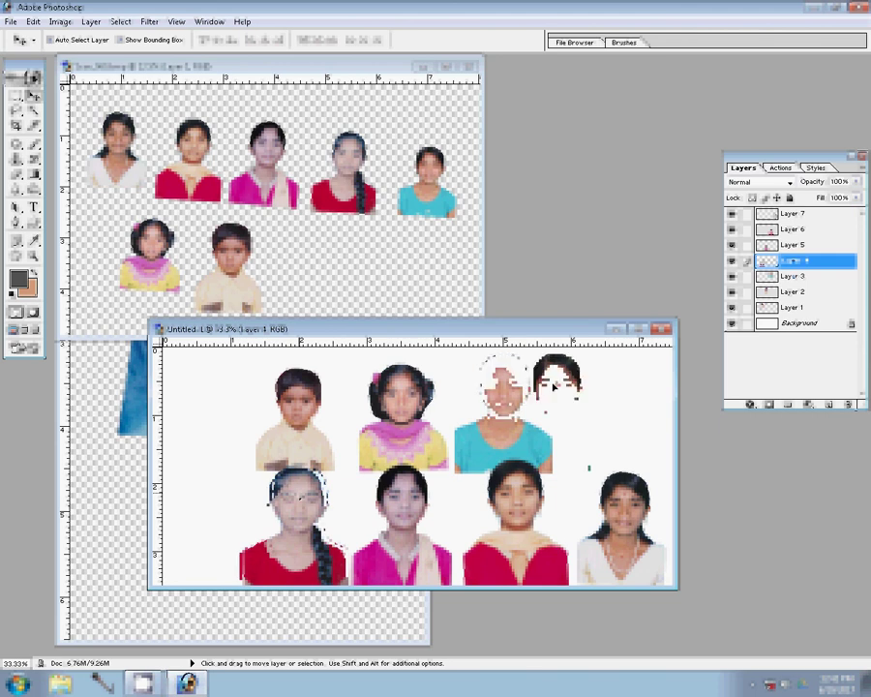
pyautogui.moveTo(397, 397); pyautogui.dragTo(442, 392)
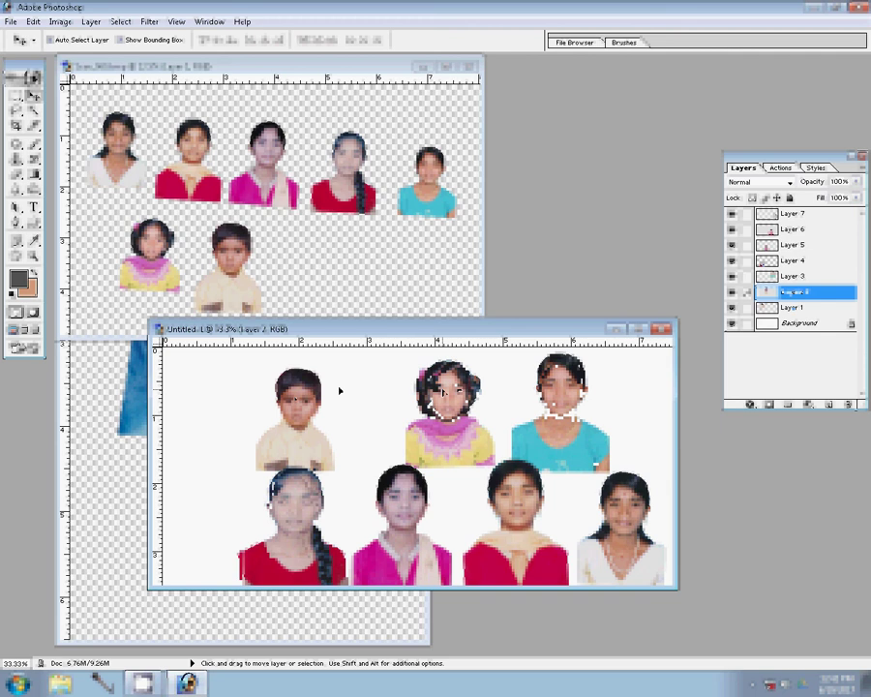
pyautogui.moveTo(300, 397); pyautogui.dragTo(344, 397)
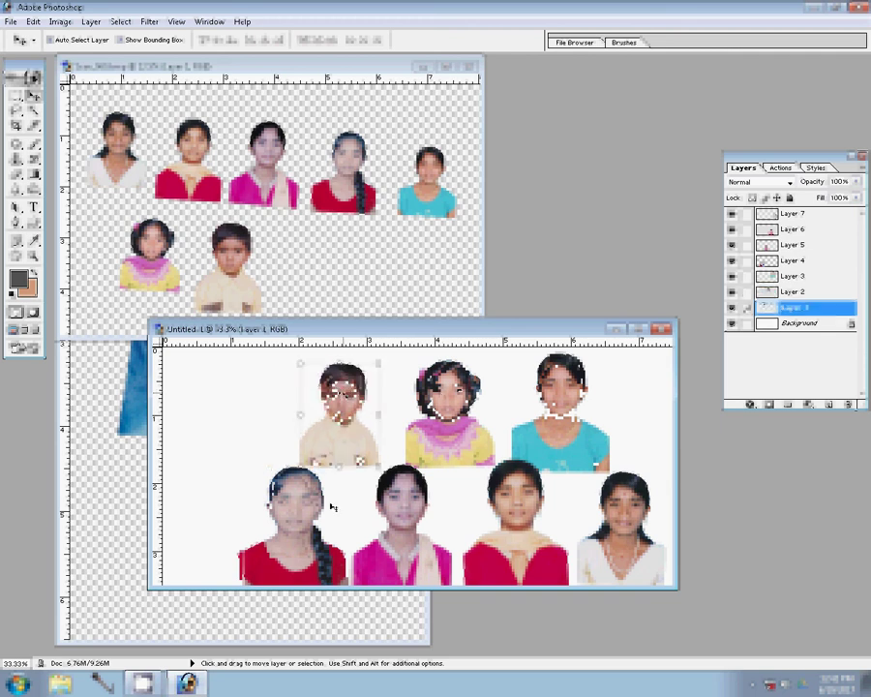
# Step: Erase the boy's lower shirt with an enlarged eraser at full opacity
pyautogui.press('e')
pyautogui.press(']')
pyautogui.press(']')
pyautogui.press(']')
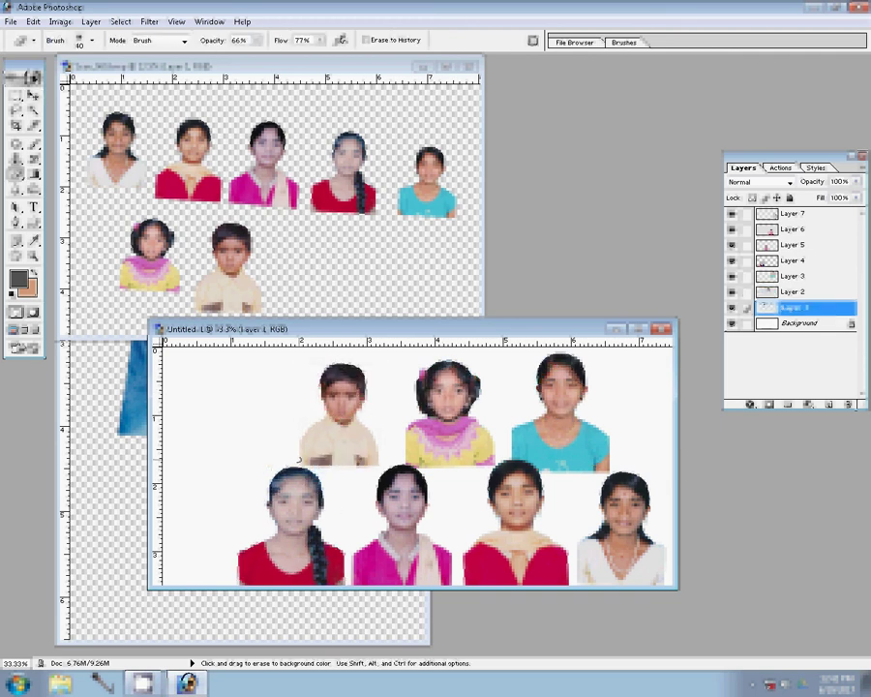
pyautogui.press(']')
pyautogui.press(']')
pyautogui.press(']')
pyautogui.press(']')
pyautogui.press(']')
pyautogui.moveTo(290, 451)
pyautogui.mouseDown()
pyautogui.moveTo(381, 445)
pyautogui.moveTo(290, 452)
pyautogui.mouseUp()
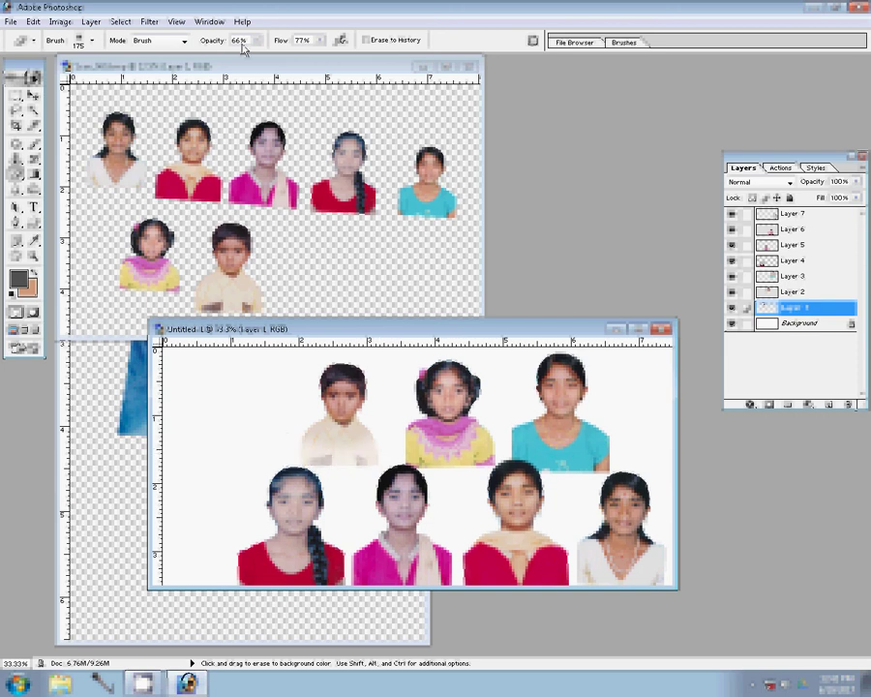
pyautogui.moveTo(256, 40); pyautogui.dragTo(358, 61)
pyautogui.moveTo(292, 457); pyautogui.dragTo(370, 466)
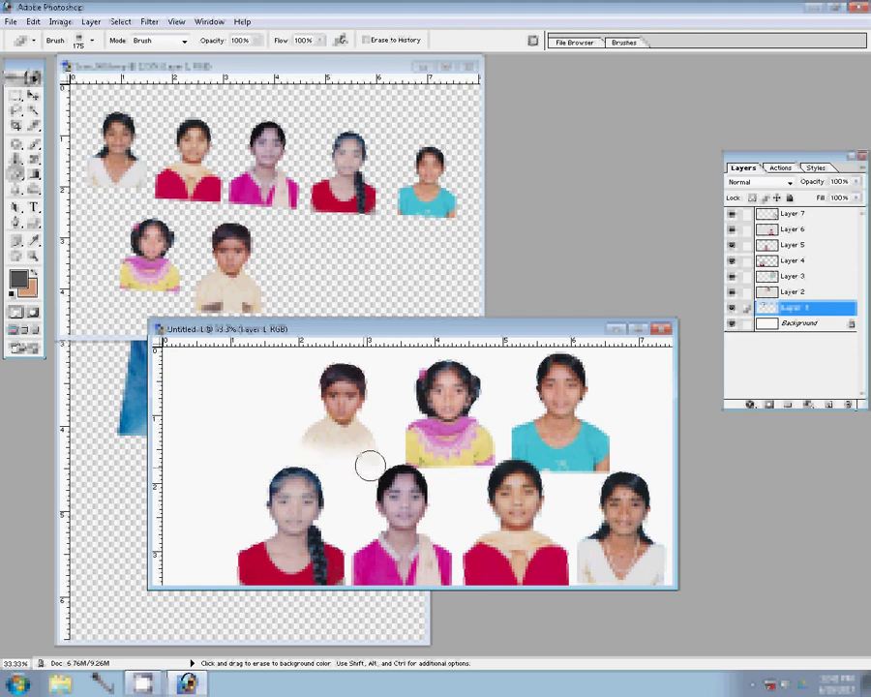
pyautogui.click(370, 466)
# Step: Fade out the bottom of the yellow-clad girl's outfit with the background eraser
pyautogui.hotkey('shift', 'e')
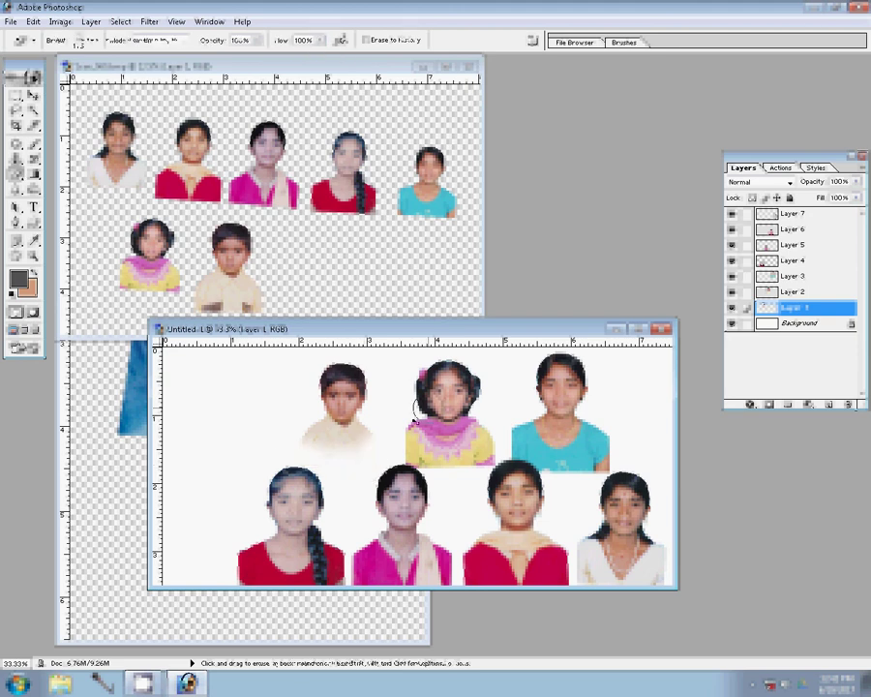
pyautogui.keyDown('ctrl'); pyautogui.click(445, 394); pyautogui.keyUp('ctrl')
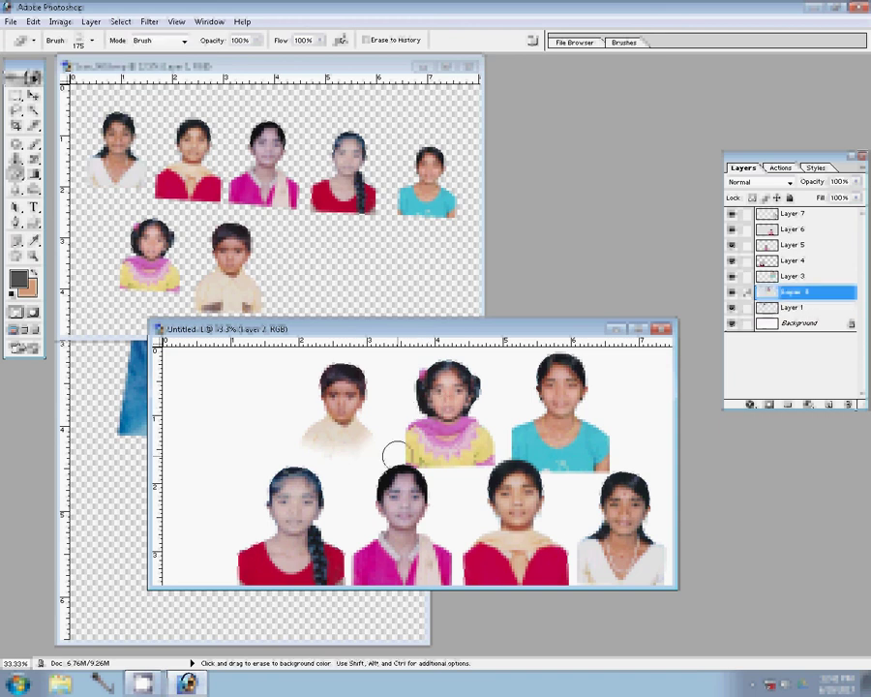
pyautogui.moveTo(396, 455); pyautogui.dragTo(501, 430)
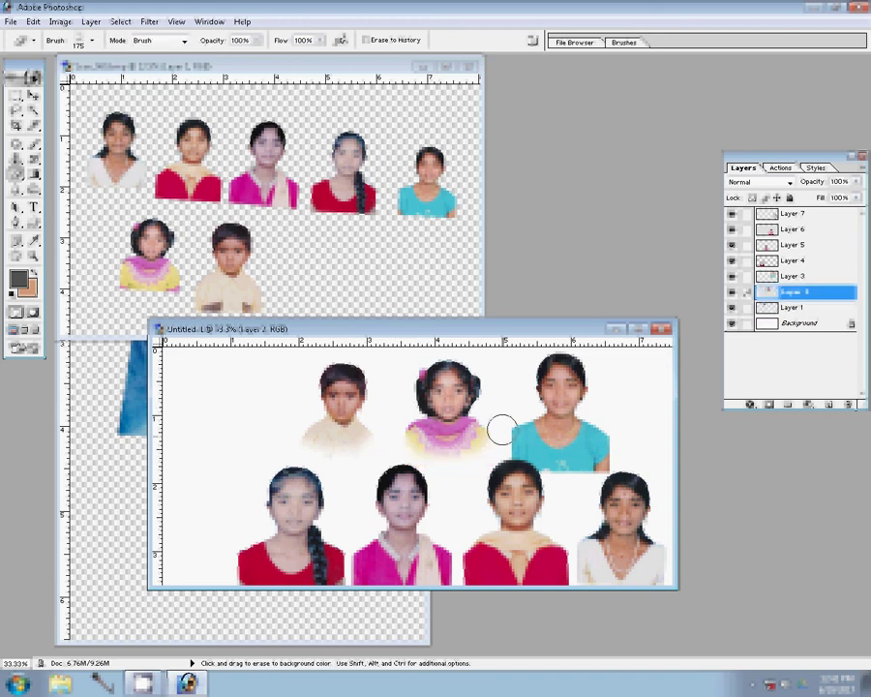
pyautogui.hotkey('shift', 'e')
pyautogui.press('v')
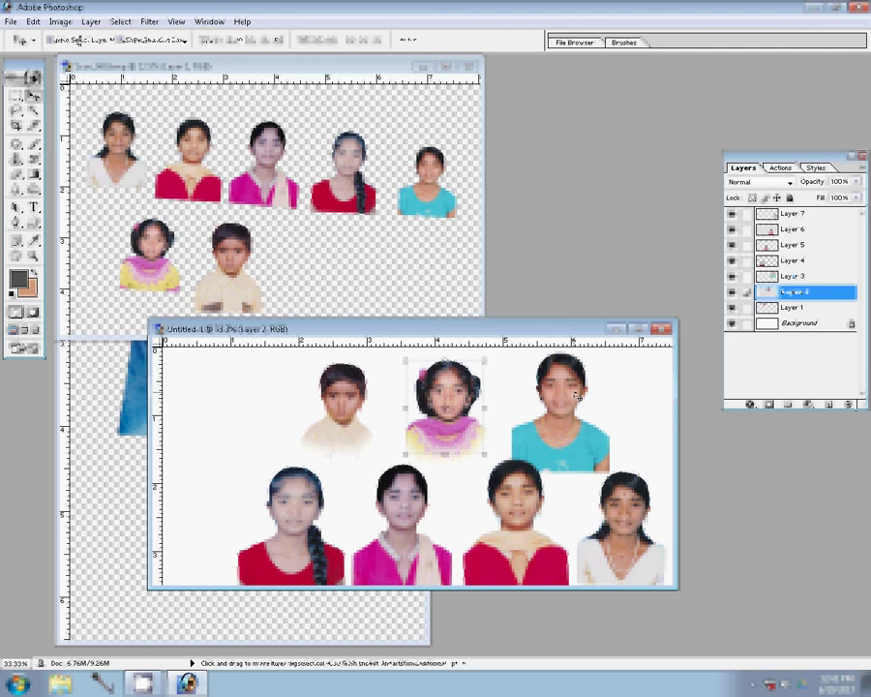
# Step: Erase the teal-shirted girl's lower shirt into the white background
pyautogui.keyDown('ctrl'); pyautogui.click(577, 395); pyautogui.keyUp('ctrl')
pyautogui.press('e')
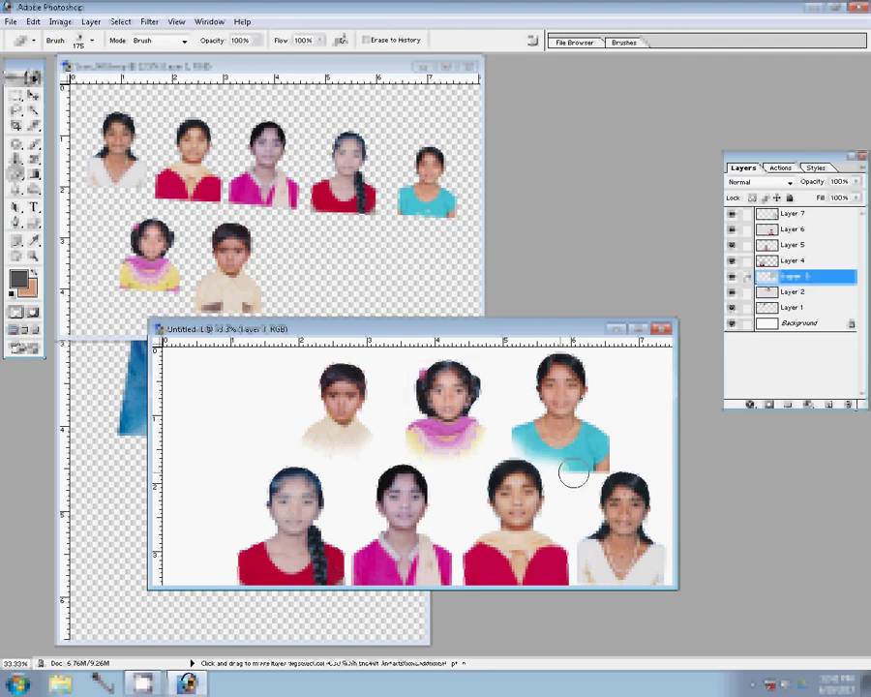
pyautogui.moveTo(522, 463)
pyautogui.mouseDown()
pyautogui.moveTo(573, 474)
pyautogui.moveTo(615, 469)
pyautogui.moveTo(502, 430)
pyautogui.mouseUp()
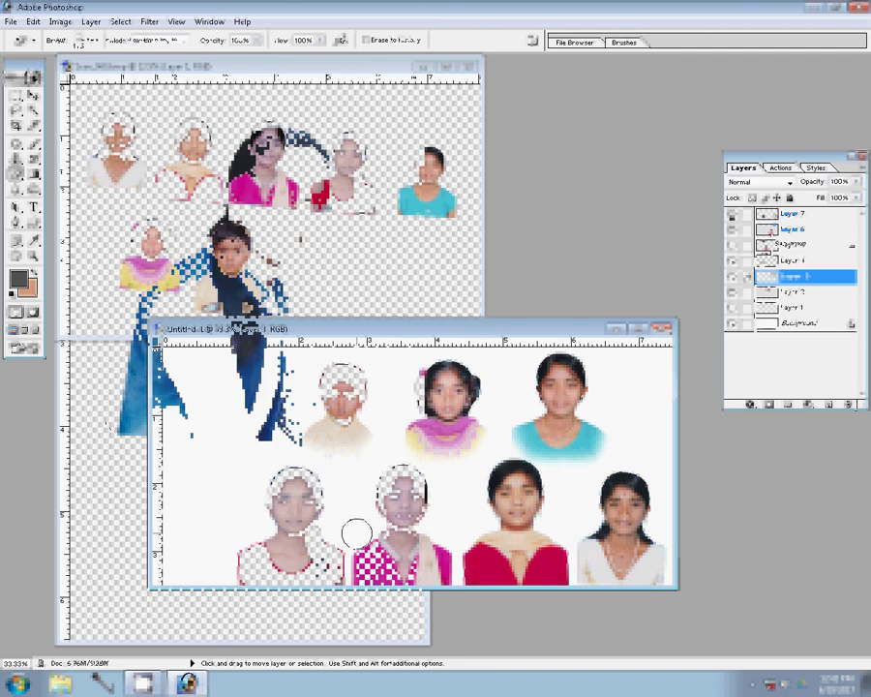
pyautogui.press('v')
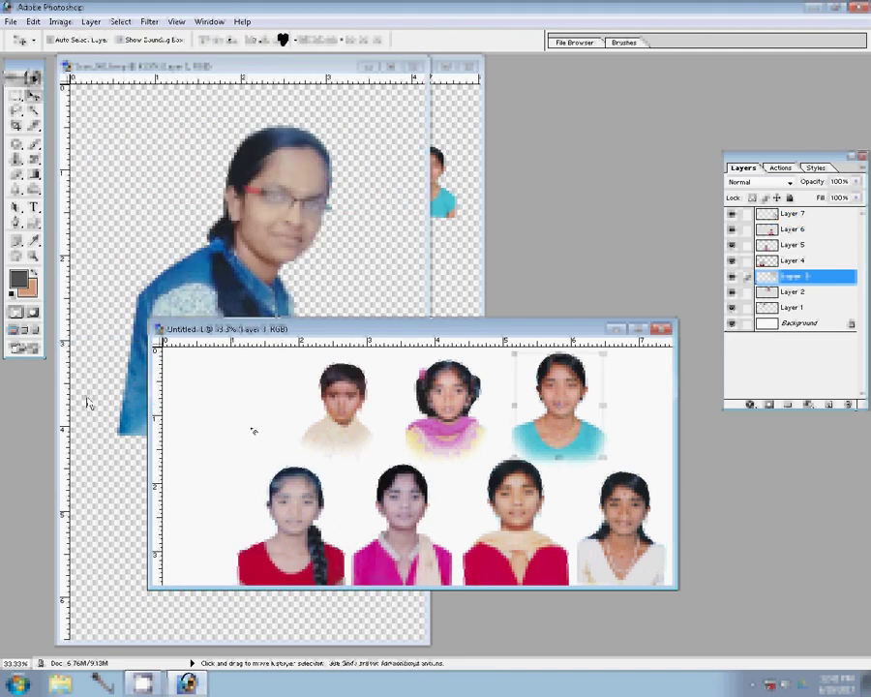
# Step: Draw a heart custom shape at top-left with a green-gradient, red-stroke style
pyautogui.press('u')
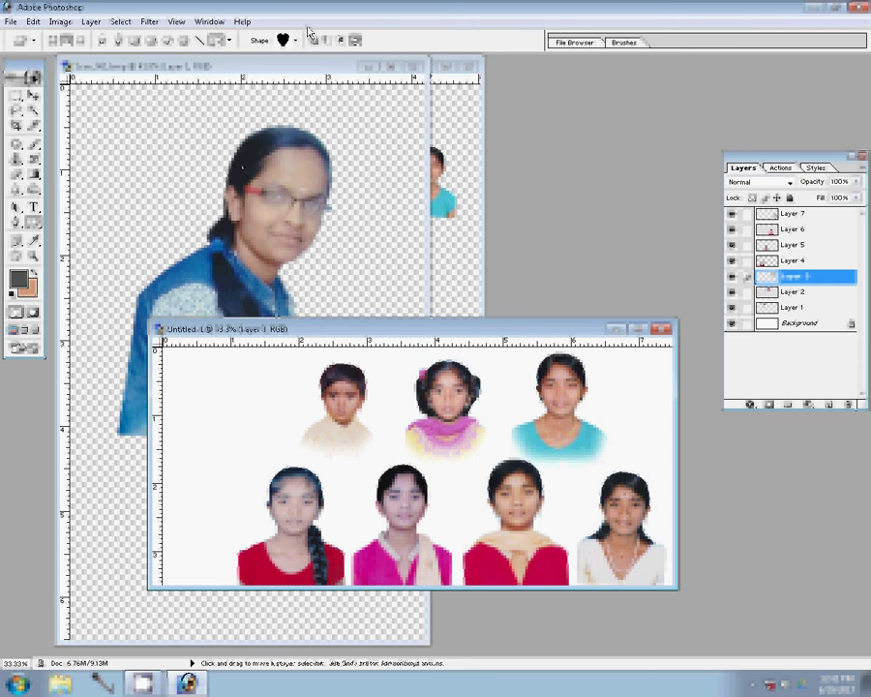
pyautogui.click(294, 40)
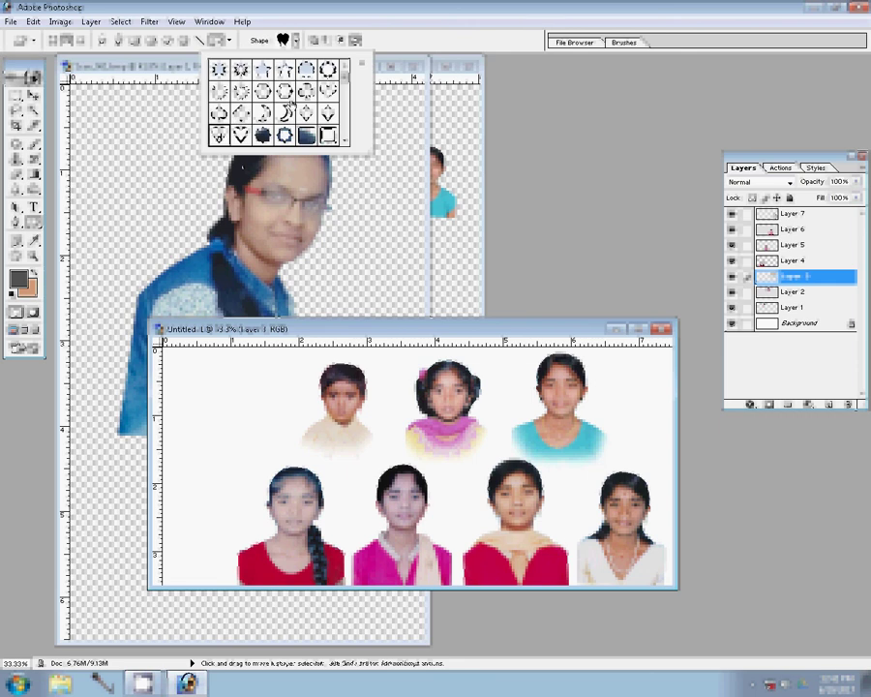
pyautogui.click(232, 445)
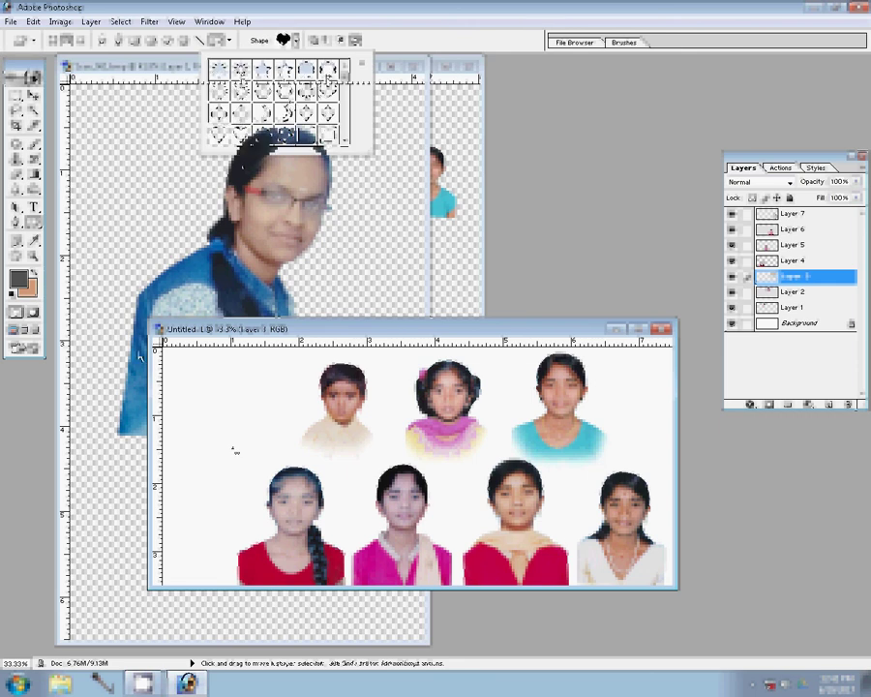
pyautogui.moveTo(172, 366)
pyautogui.mouseDown()
pyautogui.moveTo(296, 482)
pyautogui.moveTo(293, 535)
pyautogui.mouseUp()
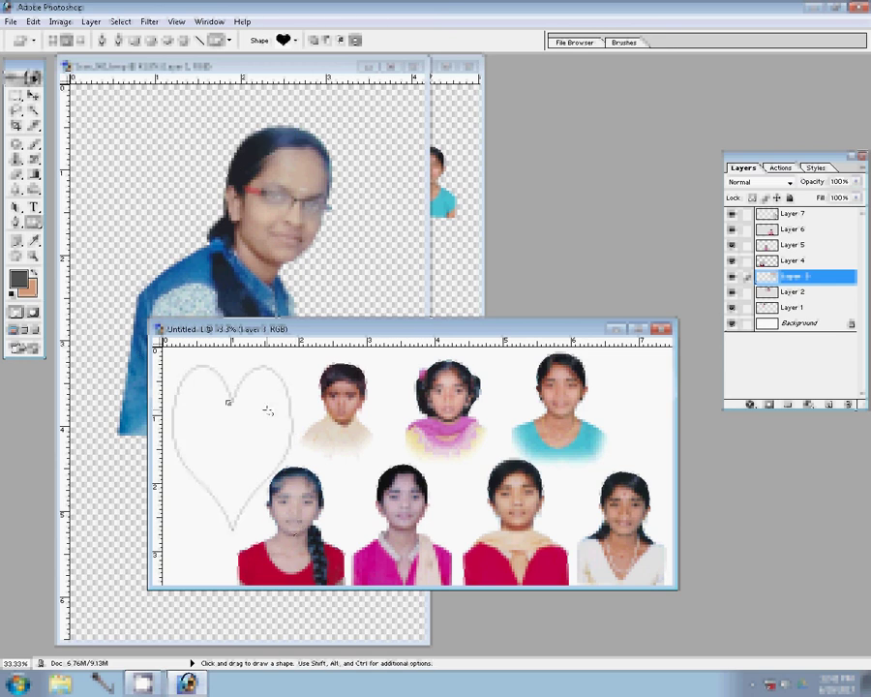
pyautogui.press('Return')
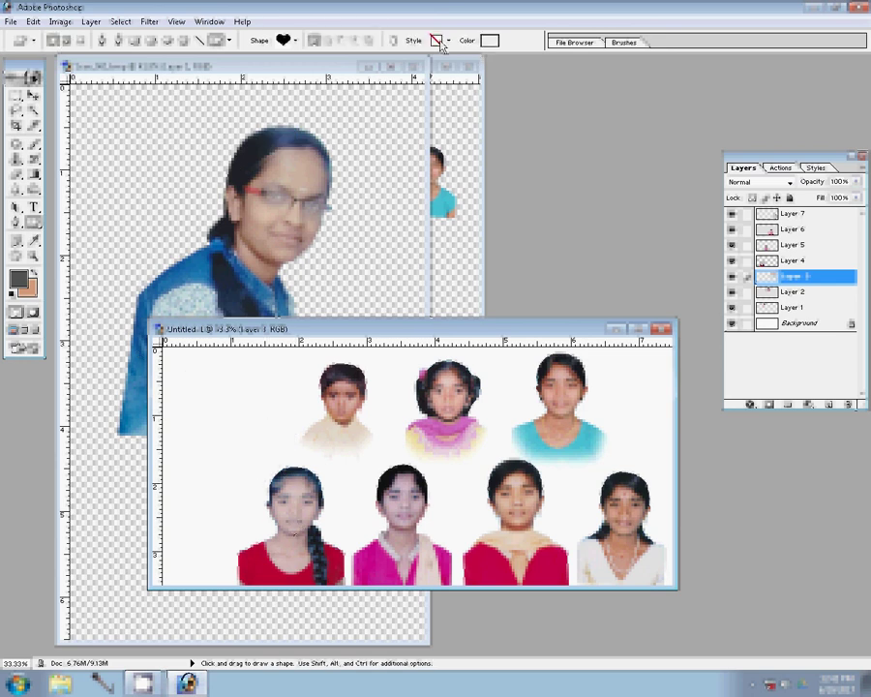
pyautogui.click(442, 42)
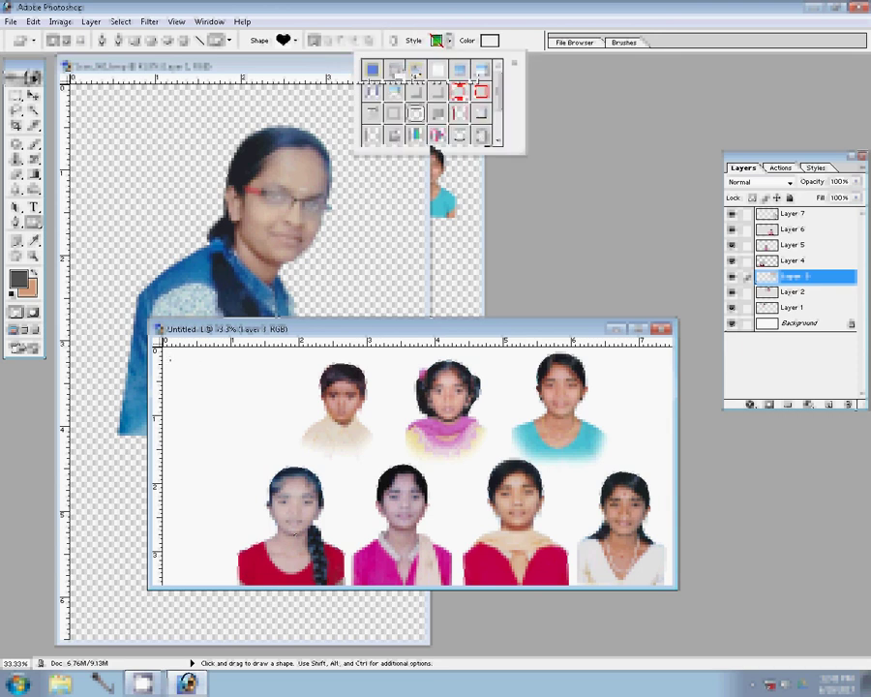
pyautogui.moveTo(171, 358); pyautogui.dragTo(296, 534)
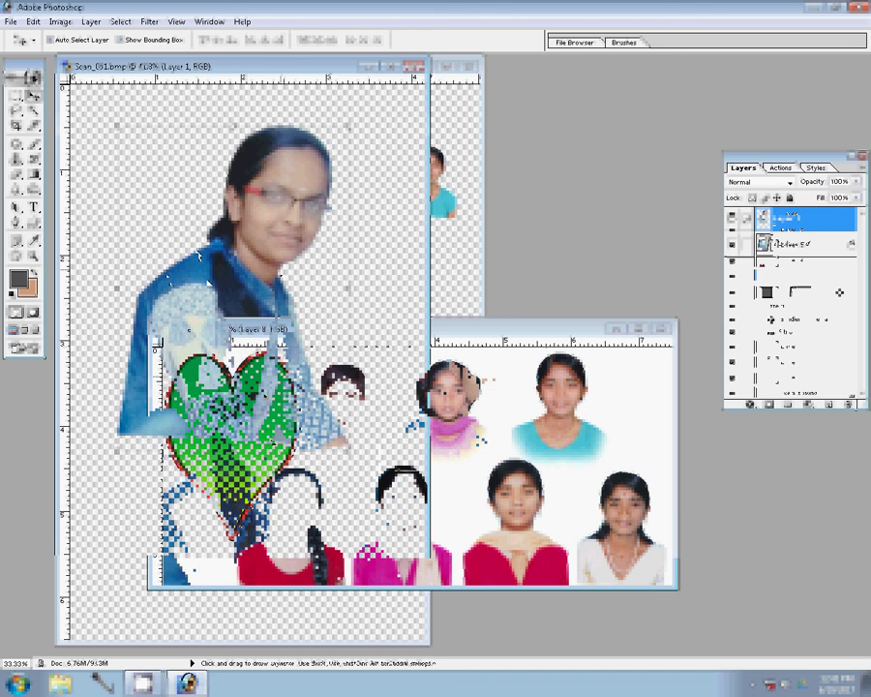
# Step: Tilt and shrink the woman's photo, then erase its lower-left edge inside the heart
pyautogui.hotkey('ctrl', 't')
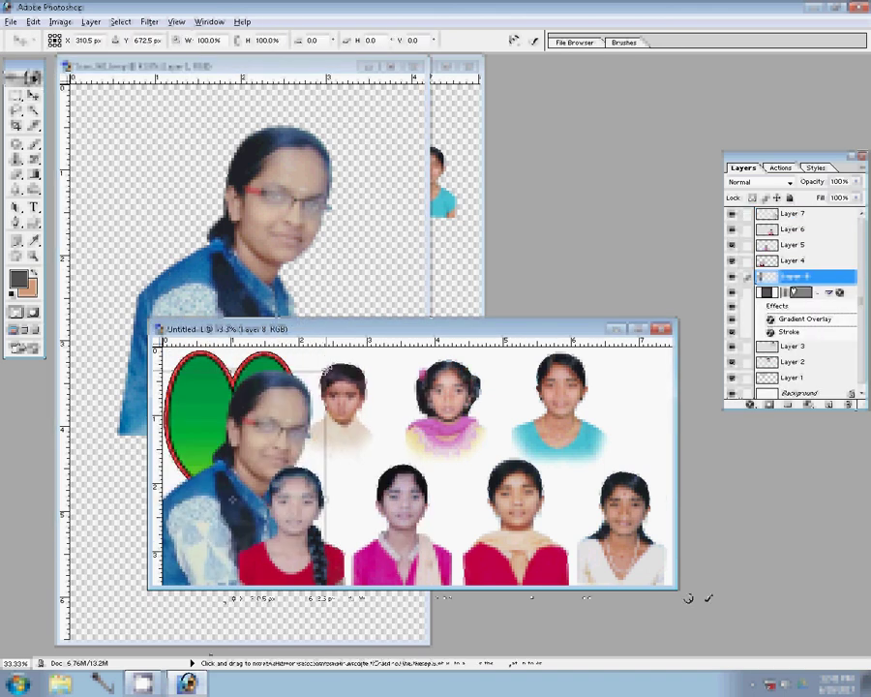
pyautogui.moveTo(689, 597); pyautogui.dragTo(689, 598)
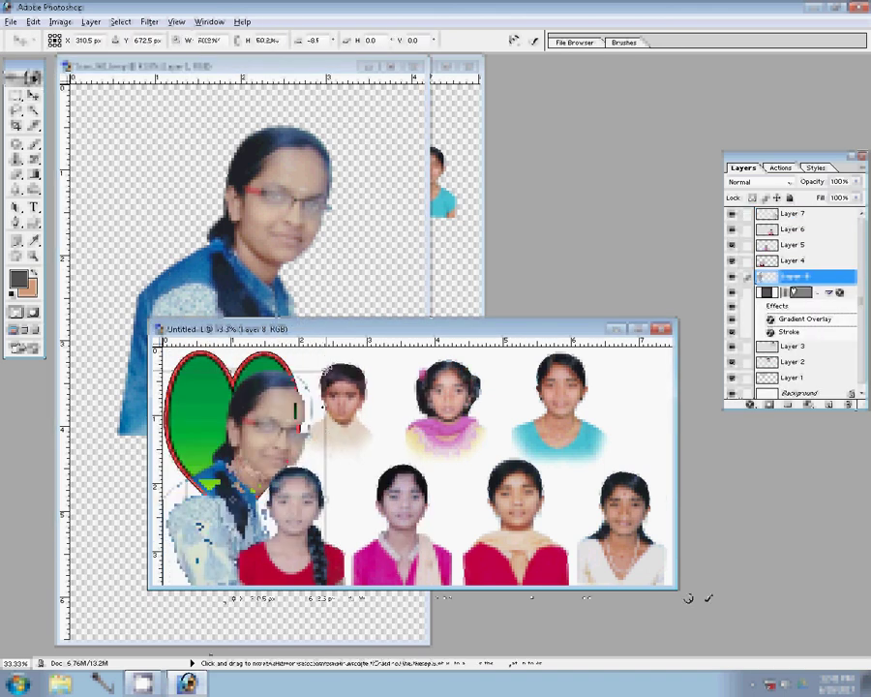
pyautogui.press('Return')
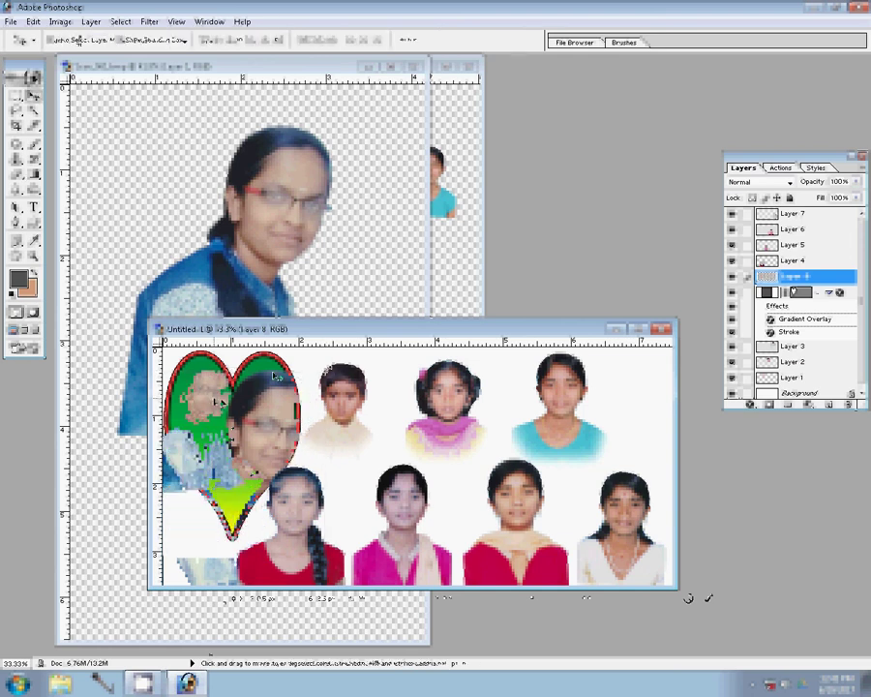
pyautogui.press('e')
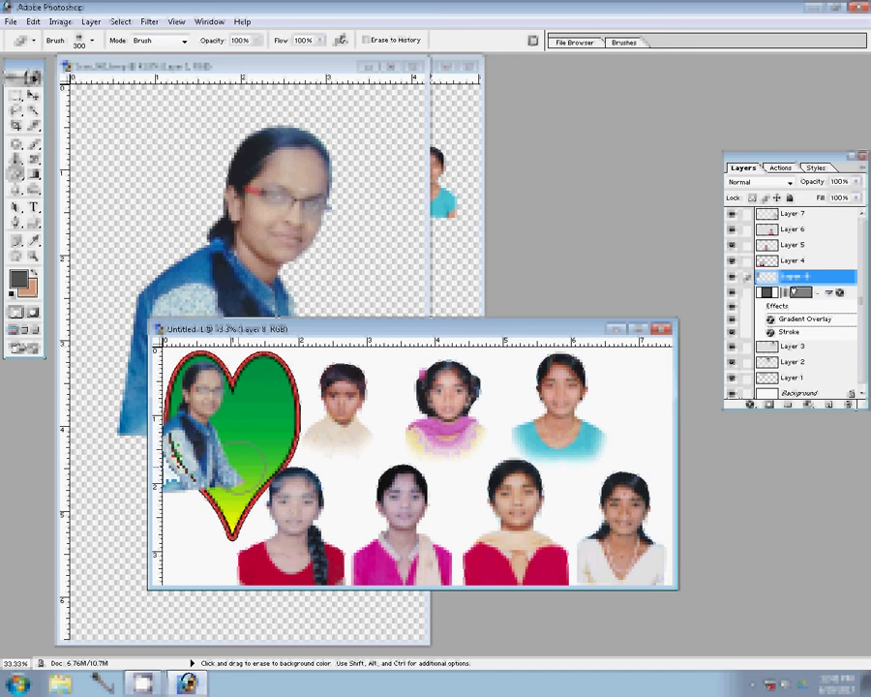
pyautogui.moveTo(247, 455); pyautogui.dragTo(250, 491)
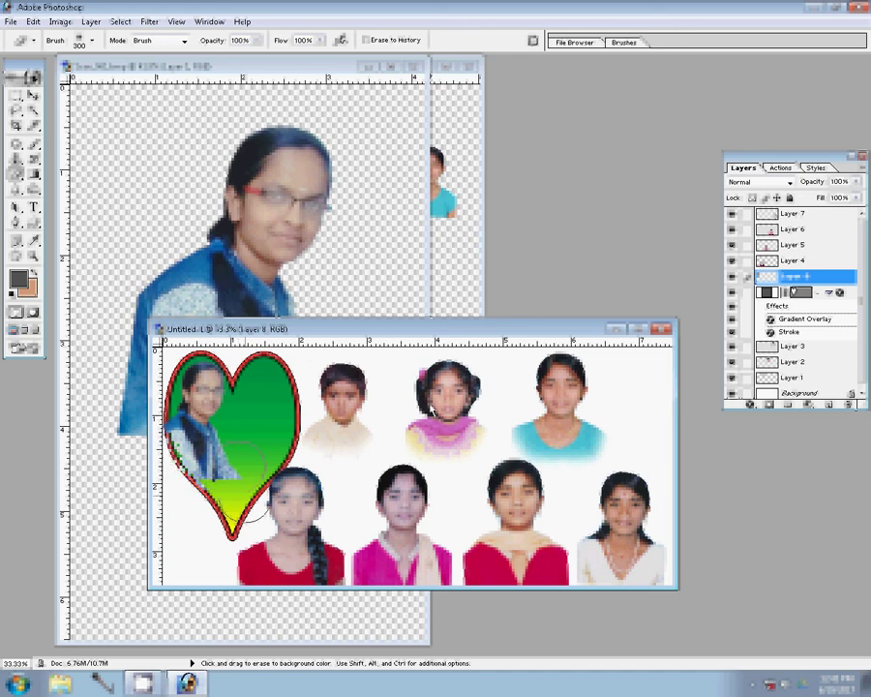
pyautogui.hotkey('shift', 'e')
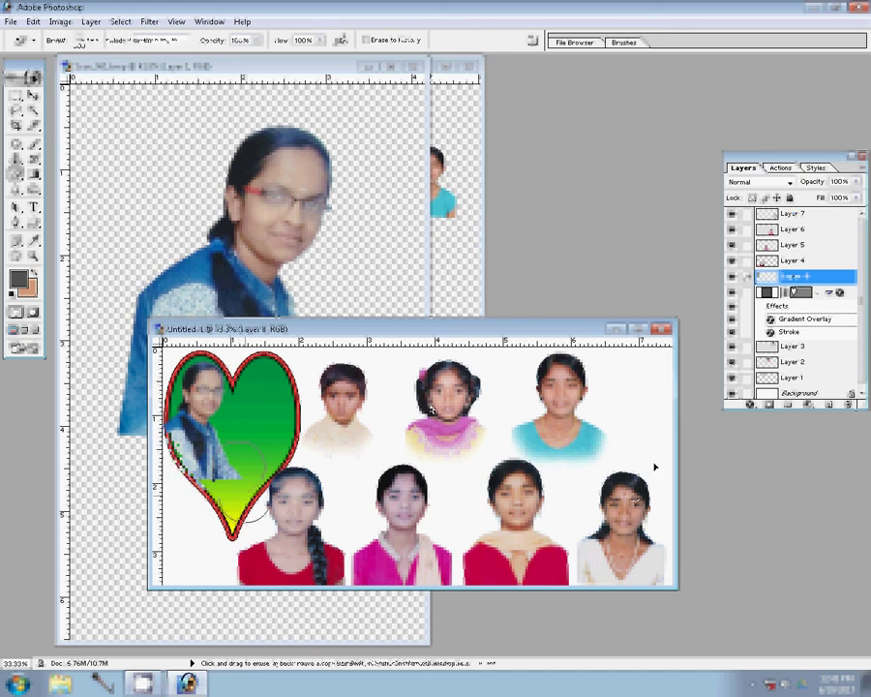
# Step: Move the girl's photo into the heart and prepare to erase its edges
pyautogui.press('v')
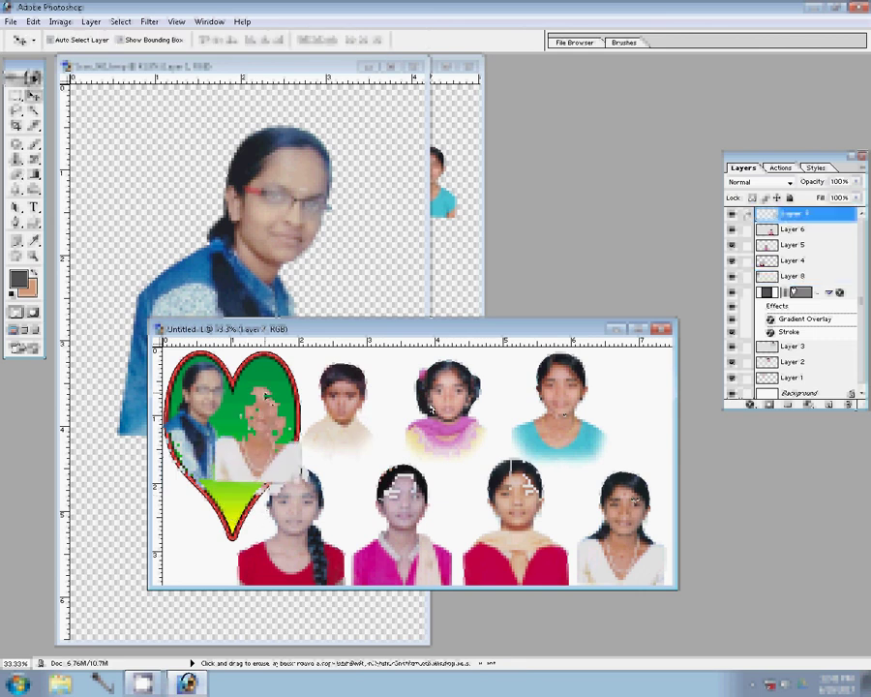
pyautogui.moveTo(254, 426); pyautogui.dragTo(265, 395)
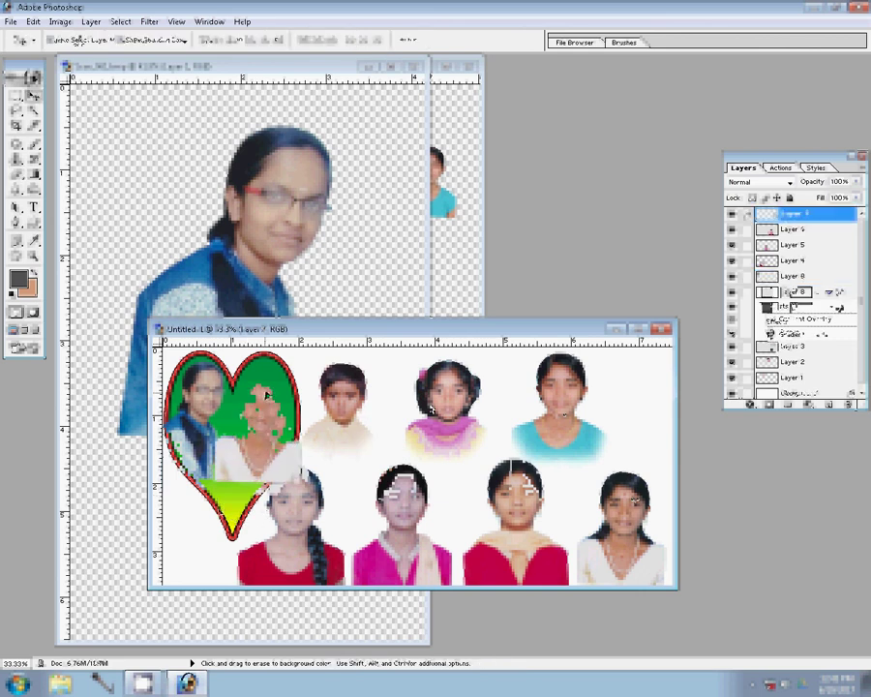
pyautogui.press('e')
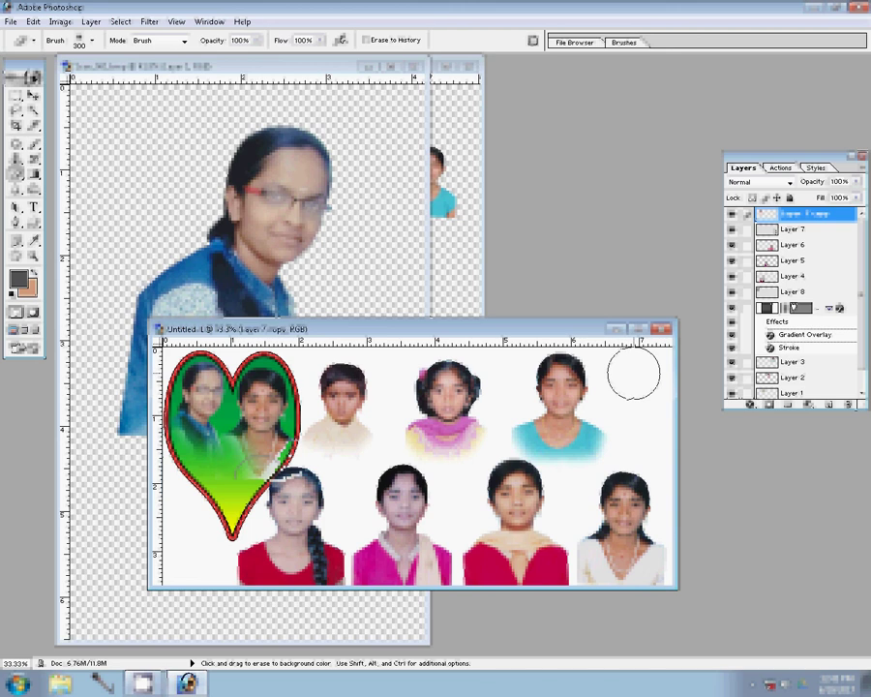
pyautogui.hotkey('shift', 'e')
# Step: Minimize the Scan_061 document and zoom the collage to 66.67%
pyautogui.click(376, 84)
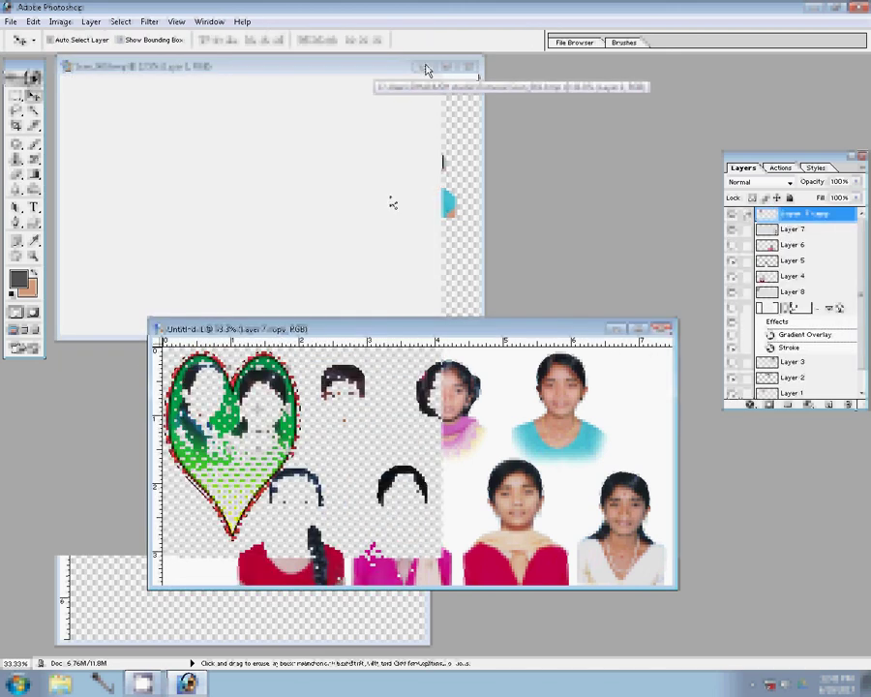
pyautogui.click(425, 70)
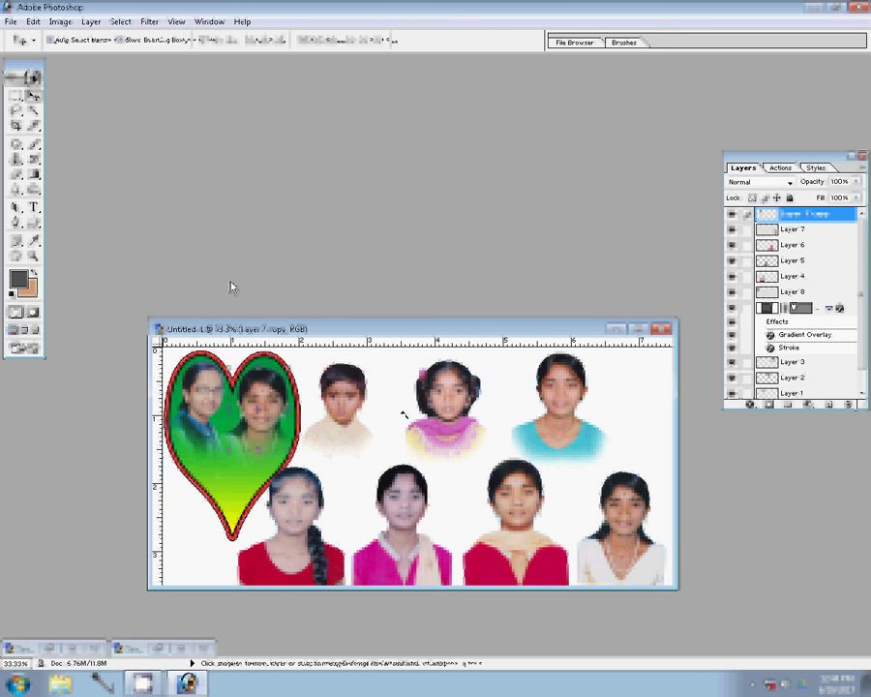
pyautogui.press('z')
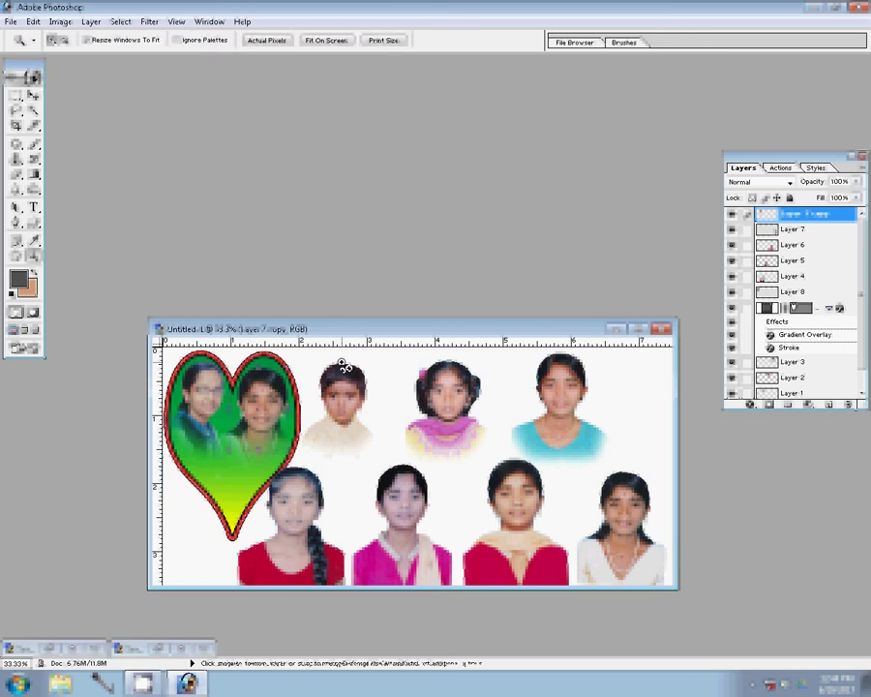
pyautogui.click(157, 344)
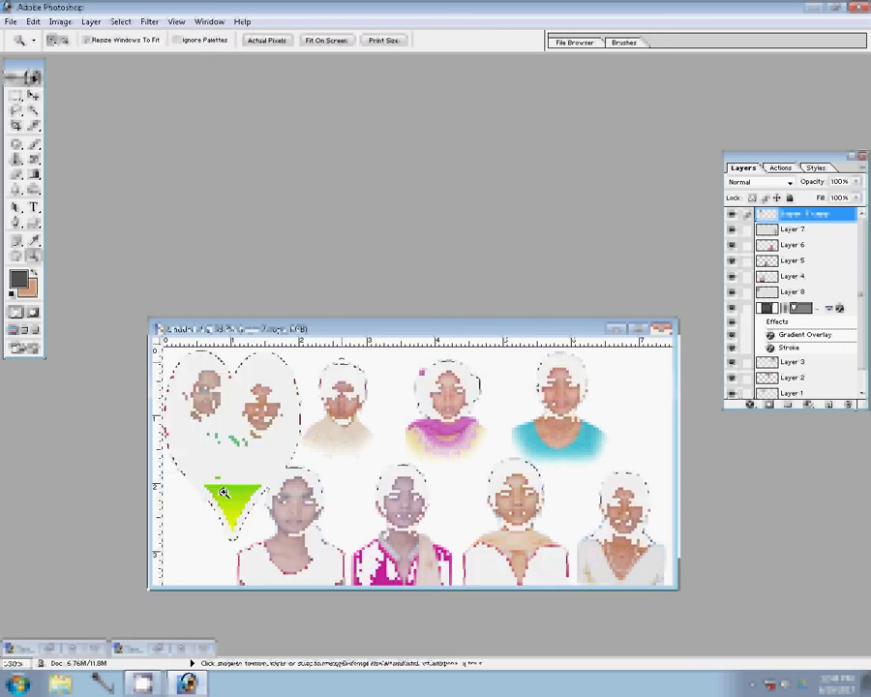
pyautogui.click(166, 482)
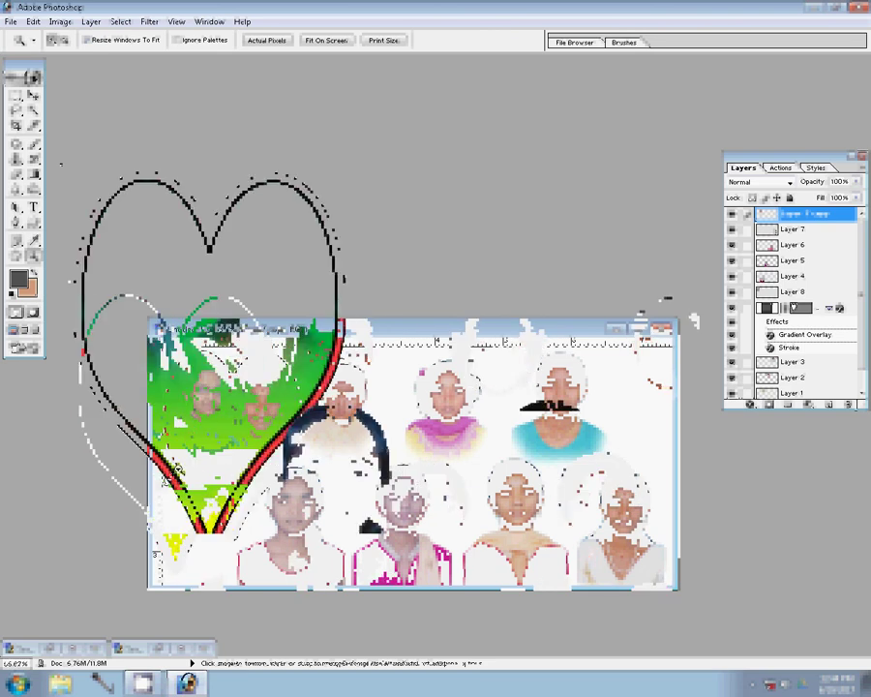
pyautogui.press('t')
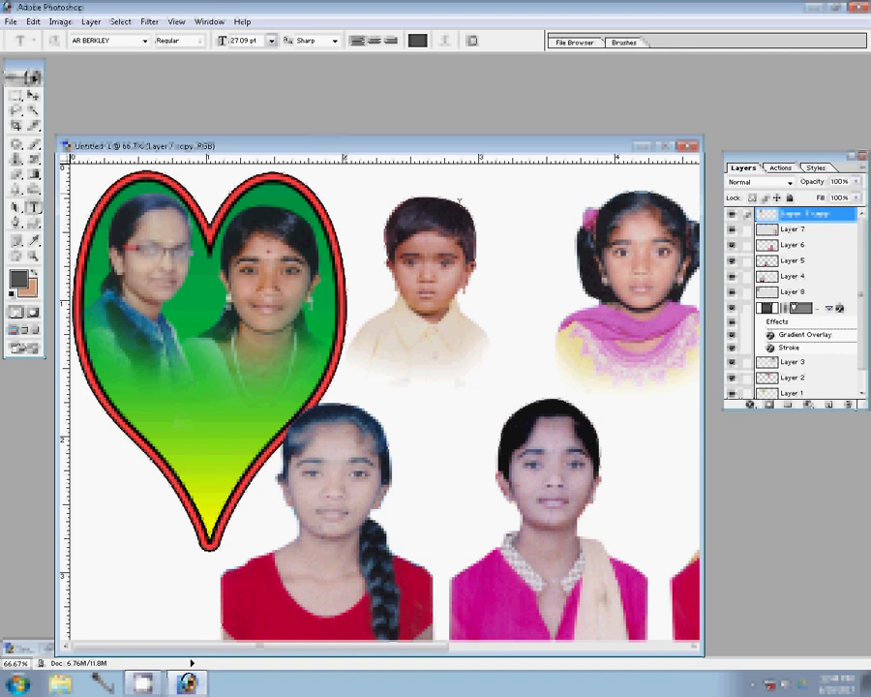
# Step: Write the 24 pt caption 'Life Is Short Make It Sweet.... Dear...', shift it down-left, and commit
pyautogui.click(461, 206)
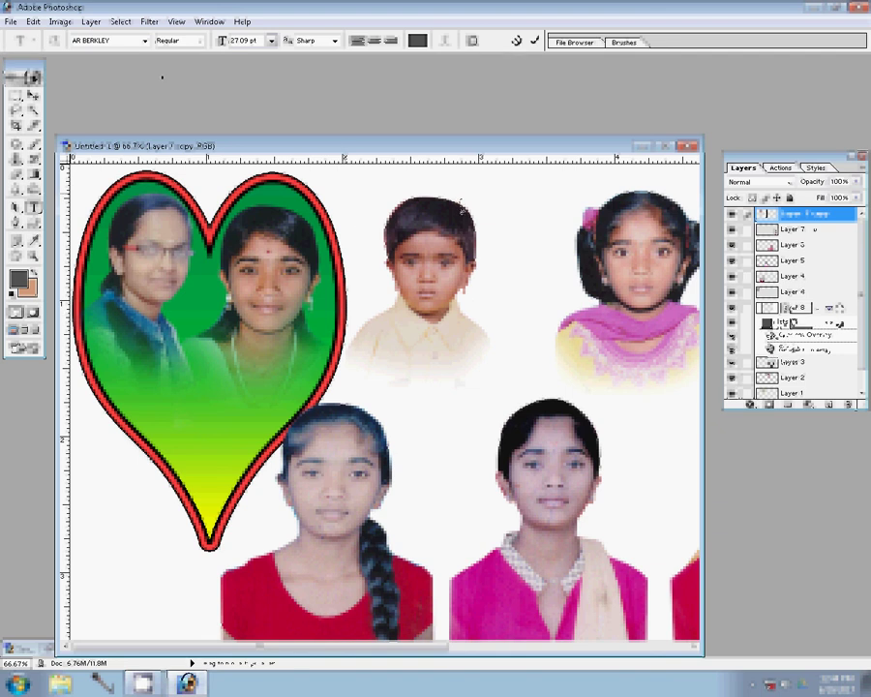
pyautogui.click(273, 42)
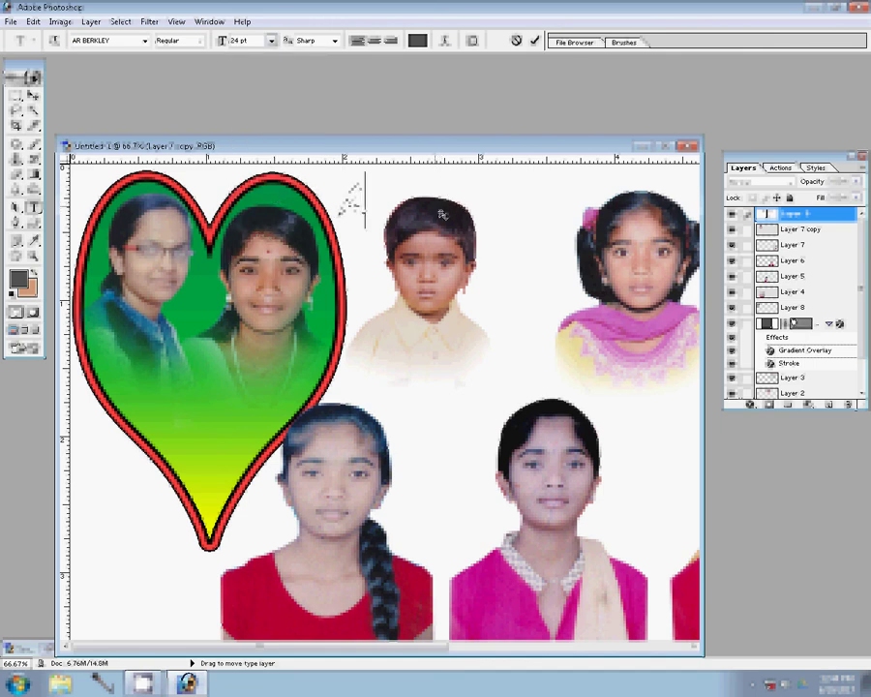
pyautogui.write('ji')
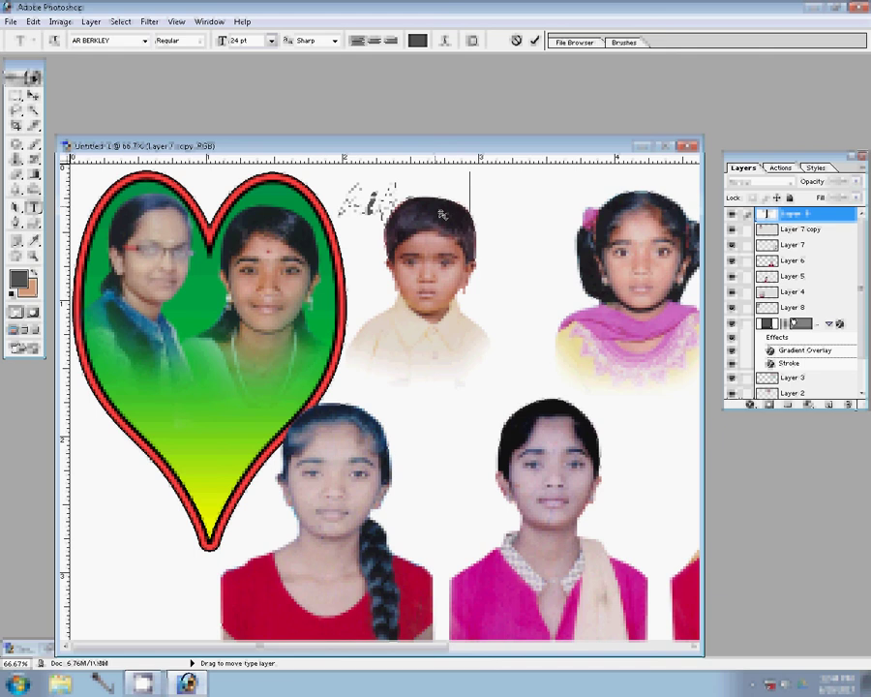
pyautogui.write(' J')
pyautogui.write('a')
pyautogui.write(' S')
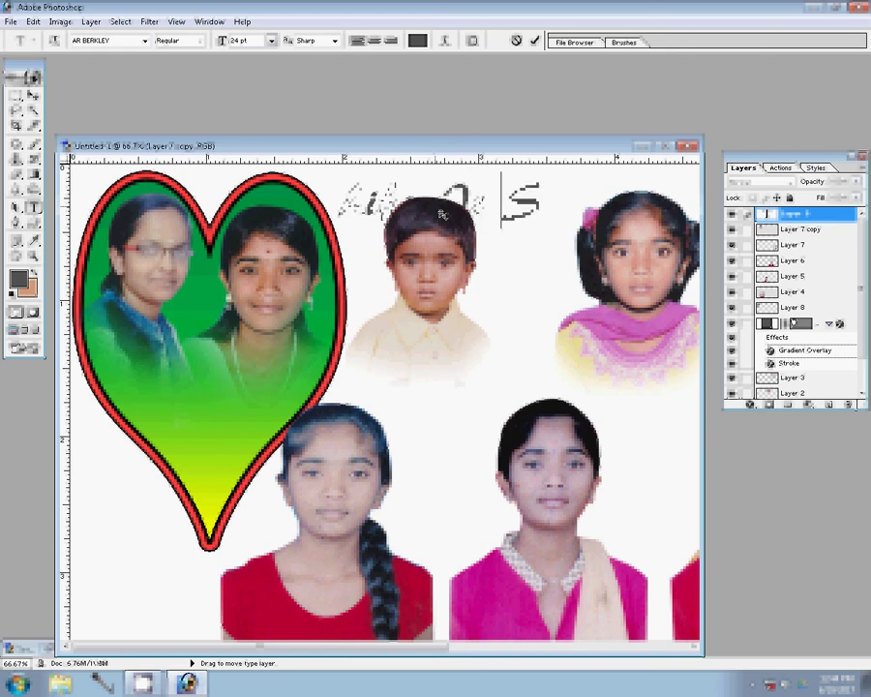
pyautogui.write('hor')
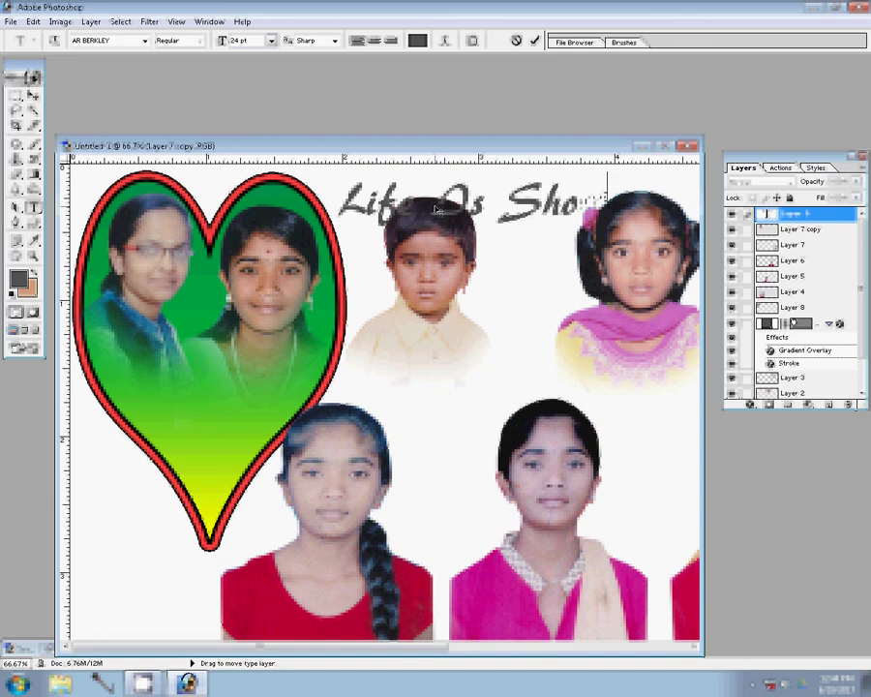
pyautogui.write('t')
pyautogui.write(' Ma')
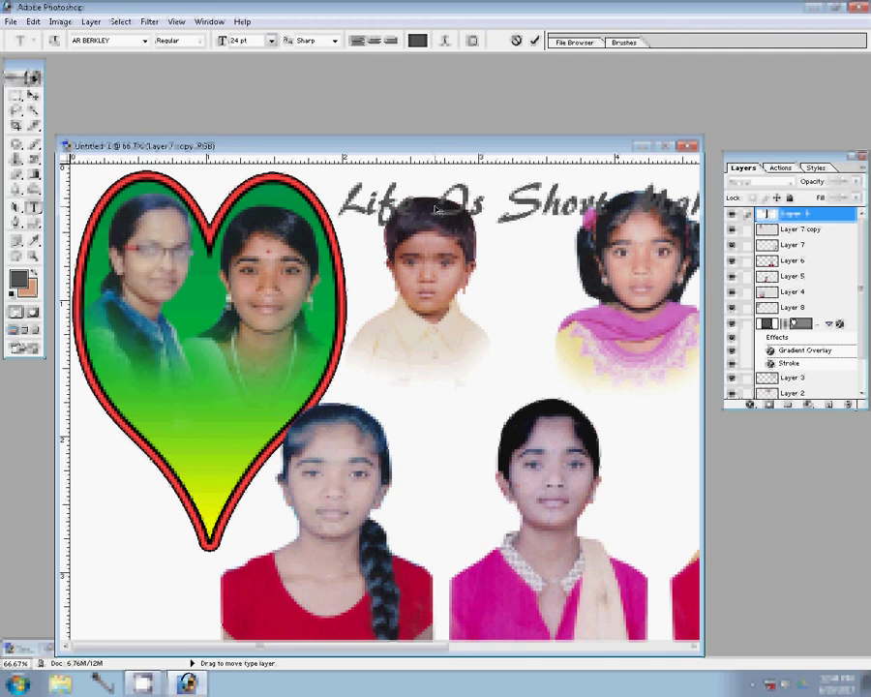
pyautogui.moveTo(437, 209)
pyautogui.mouseDown()
pyautogui.moveTo(413, 268)
pyautogui.moveTo(181, 306)
pyautogui.mouseUp()
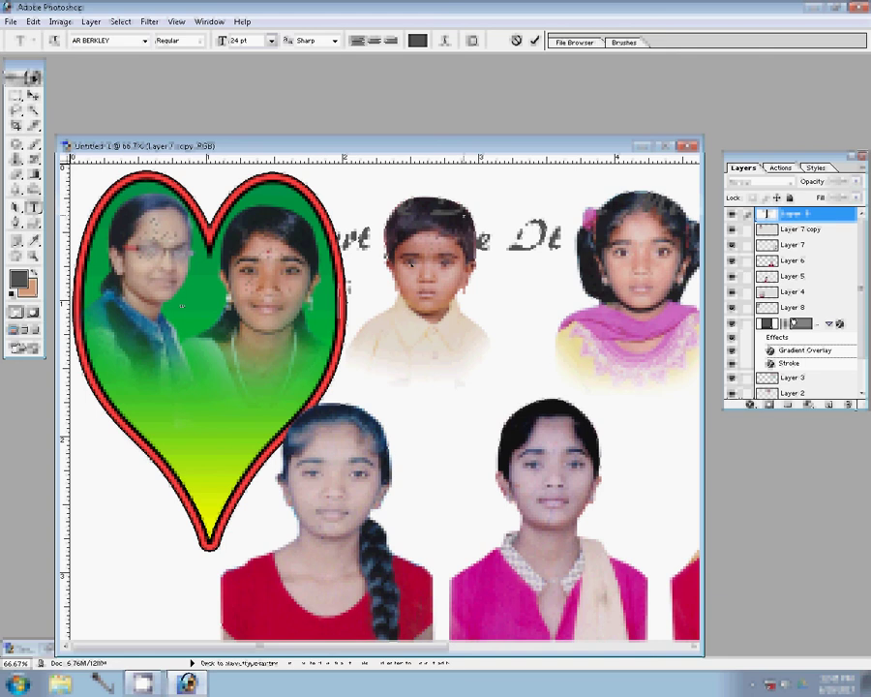
pyautogui.click(369, 310)
pyautogui.write('....')
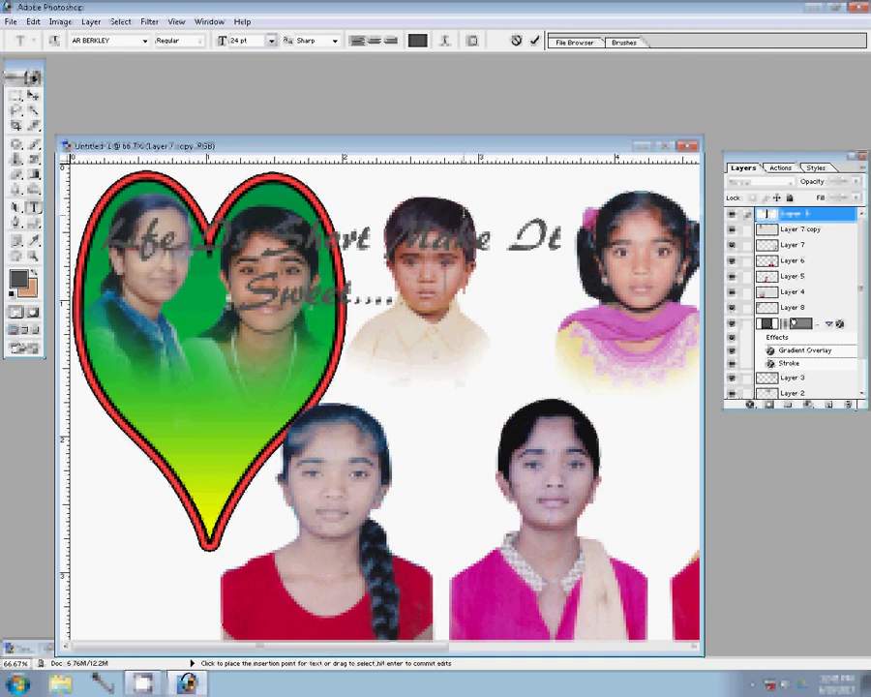
pyautogui.write('  :))')
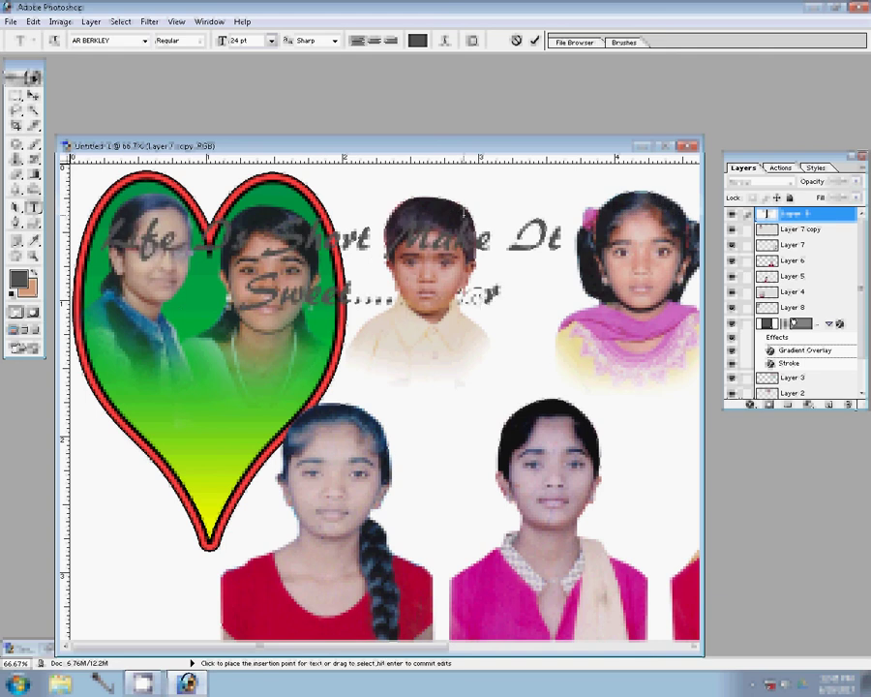
pyautogui.write('--')
pyautogui.click(536, 42)
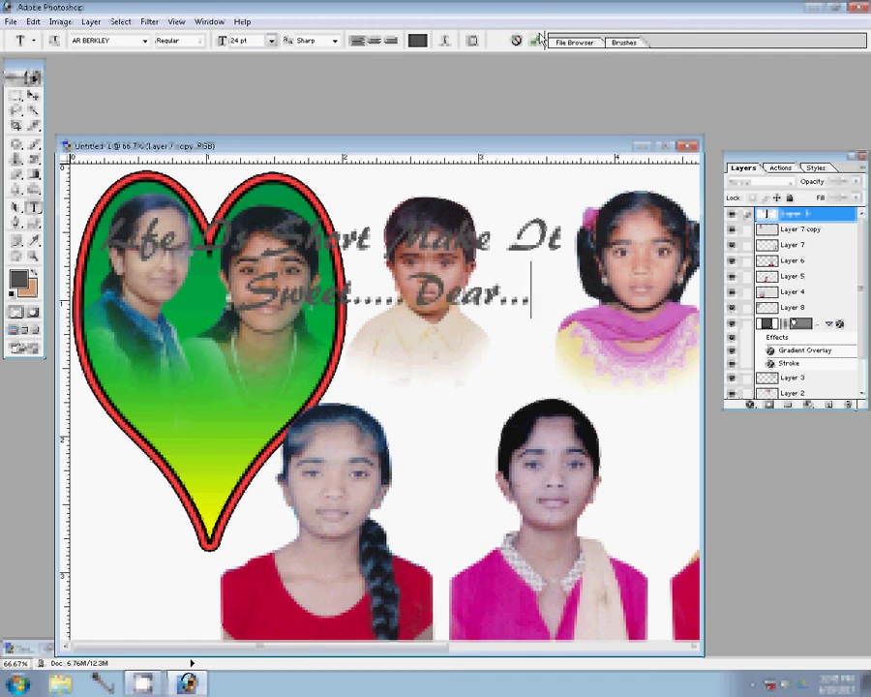
pyautogui.click(539, 41)
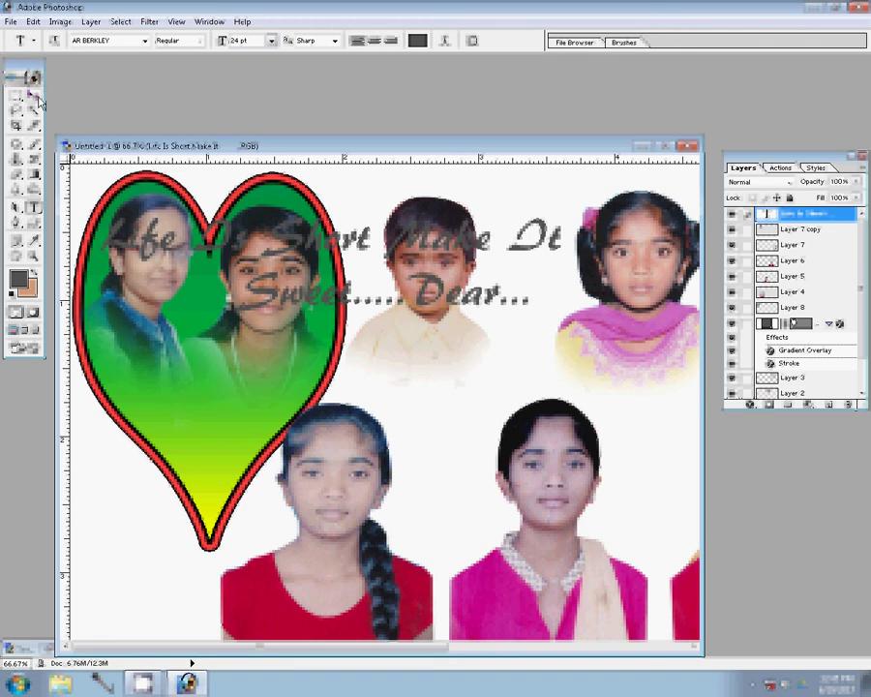
# Step: Change the caption font to Aparajita
pyautogui.click(34, 96)
pyautogui.press('t')
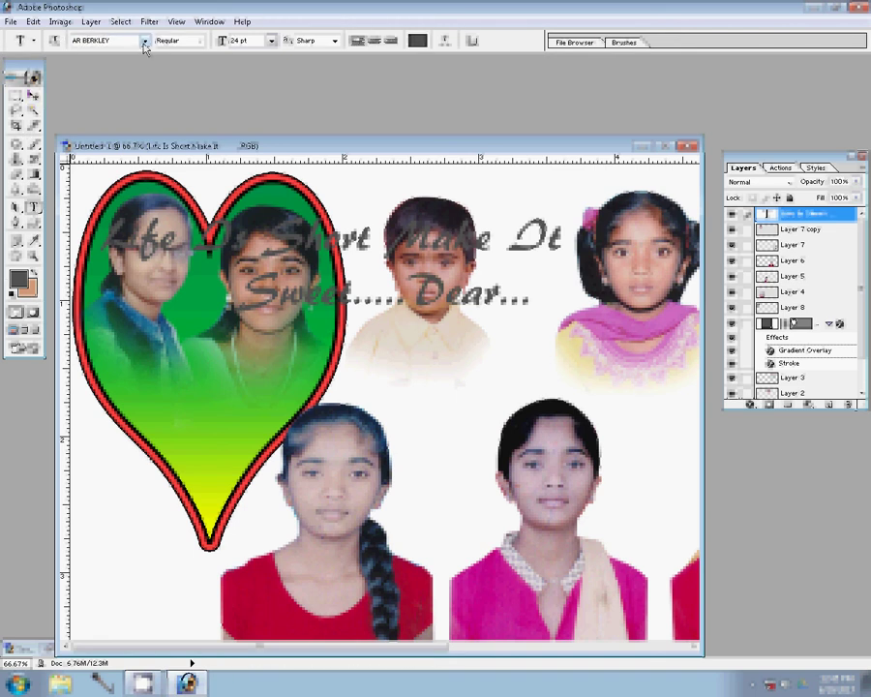
pyautogui.click(145, 40)
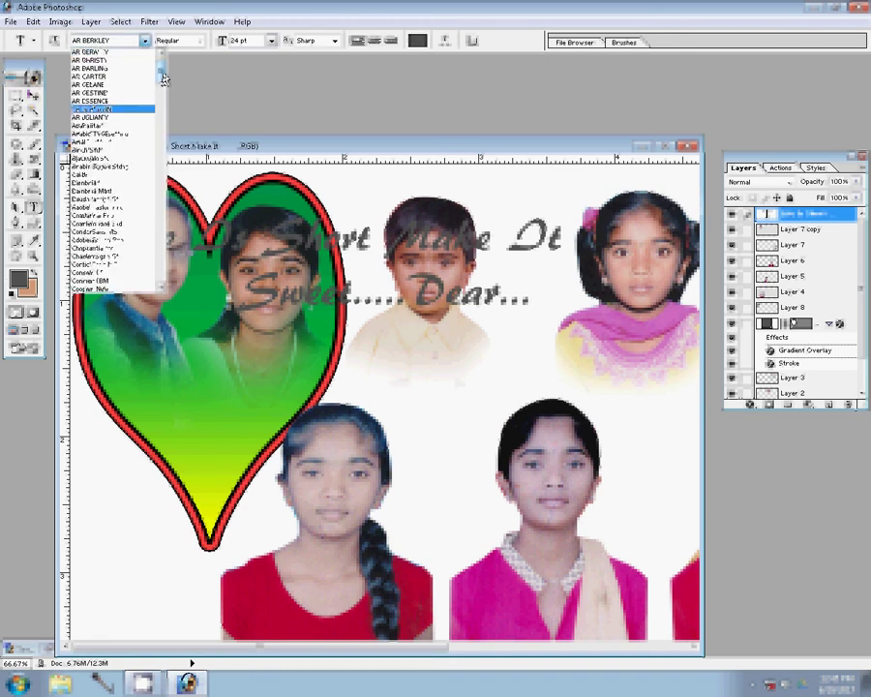
pyautogui.click(97, 126)
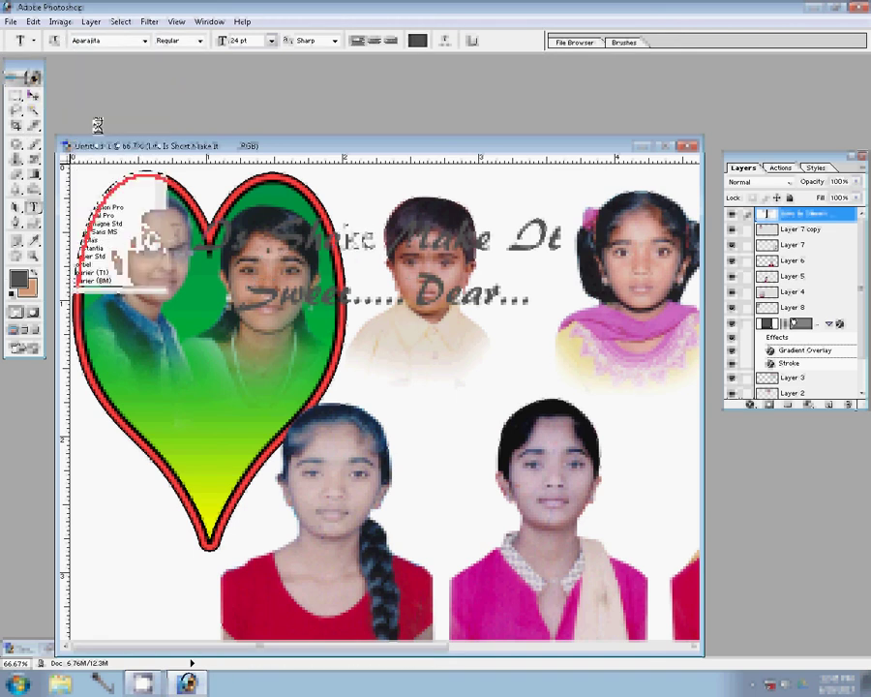
# Step: Rotate the caption about 30° counter-clockwise with Free Transform
pyautogui.click(32, 96)
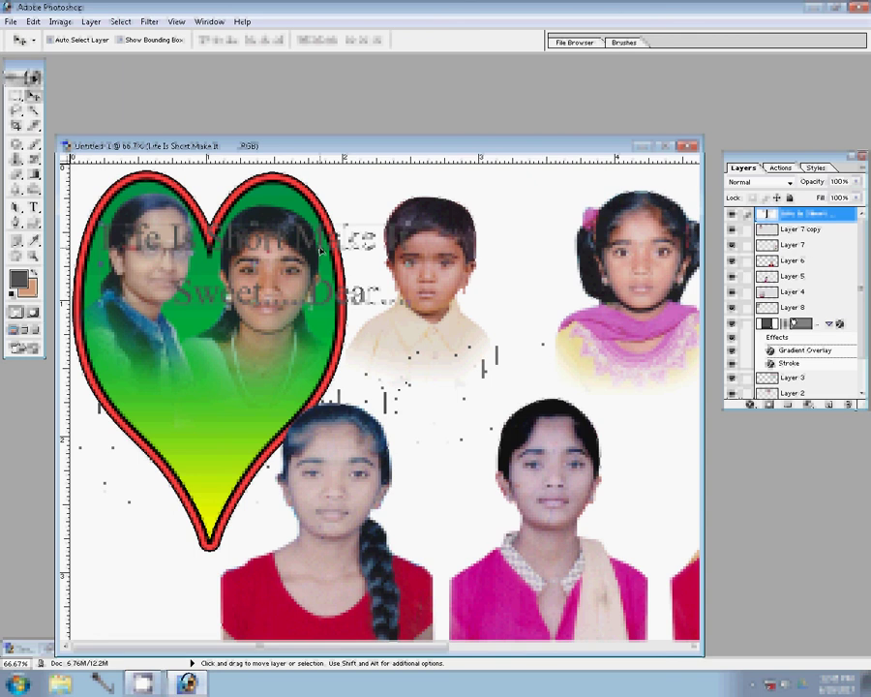
pyautogui.hotkey('ctrl', 't')
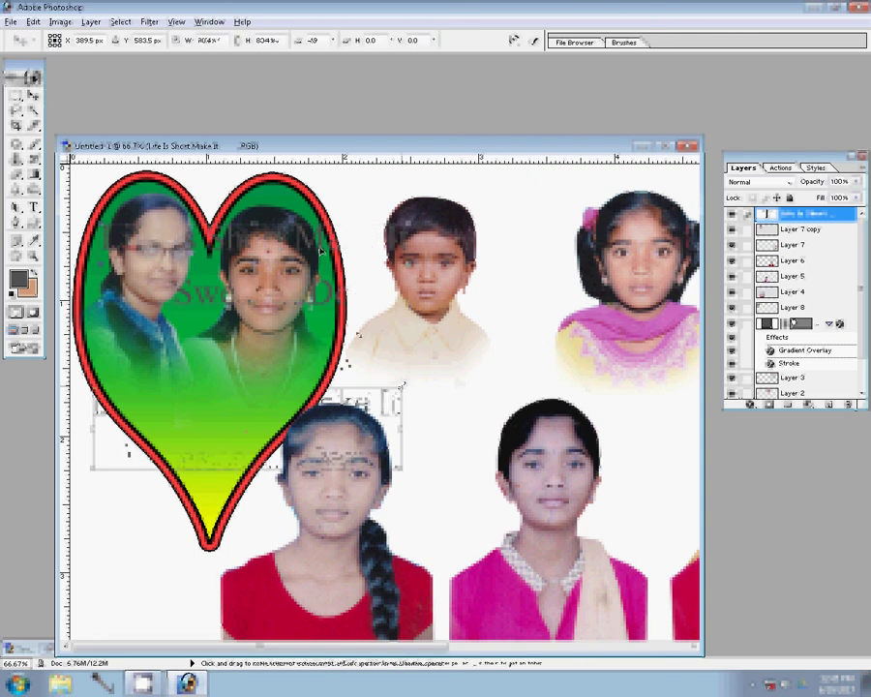
pyautogui.moveTo(346, 334); pyautogui.dragTo(349, 323)
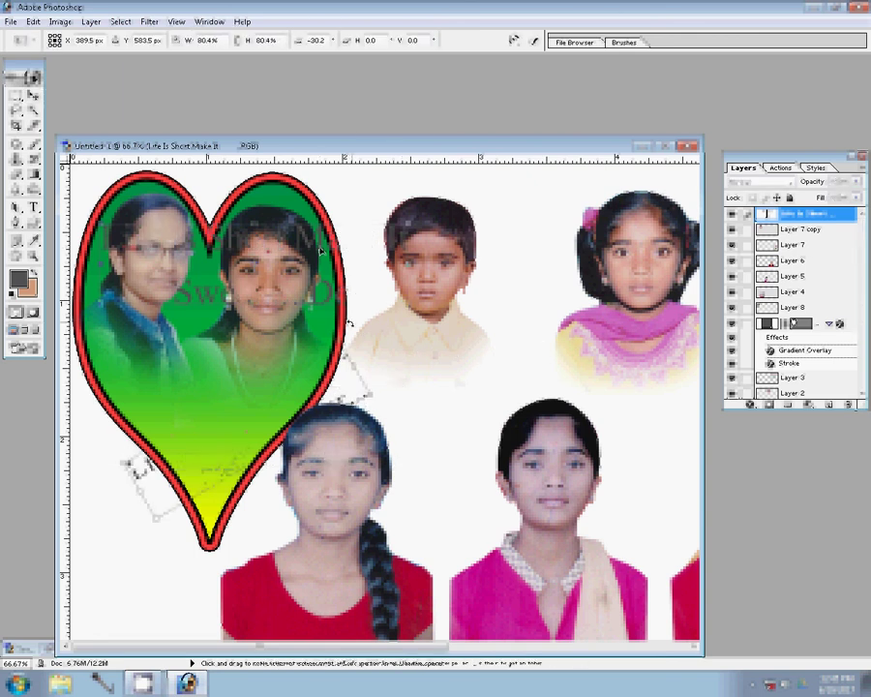
pyautogui.press('Return')
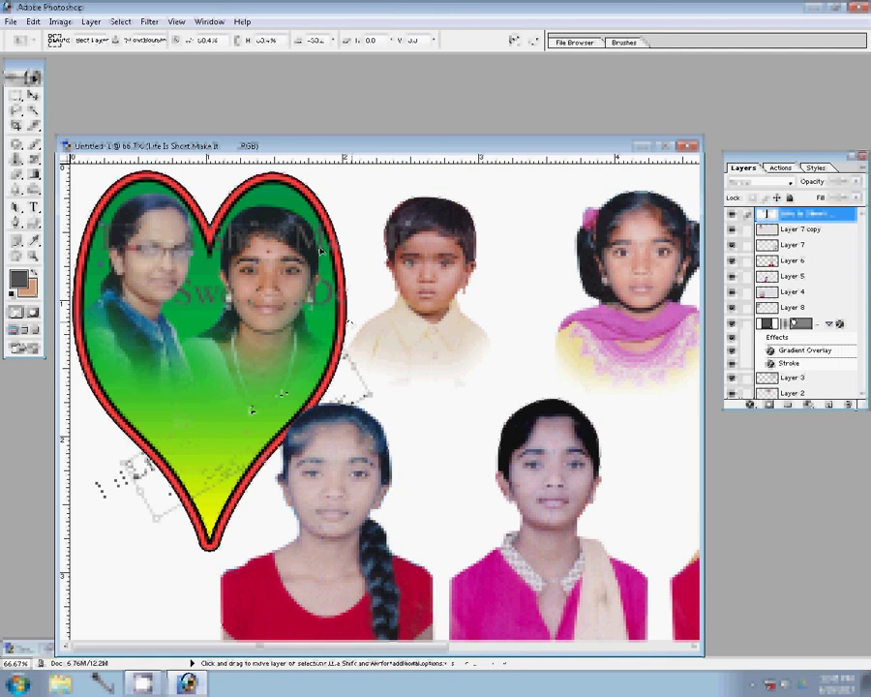
# Step: Shrink the braided-hair girl's photo to 80% and move it up and right
pyautogui.click(372, 624)
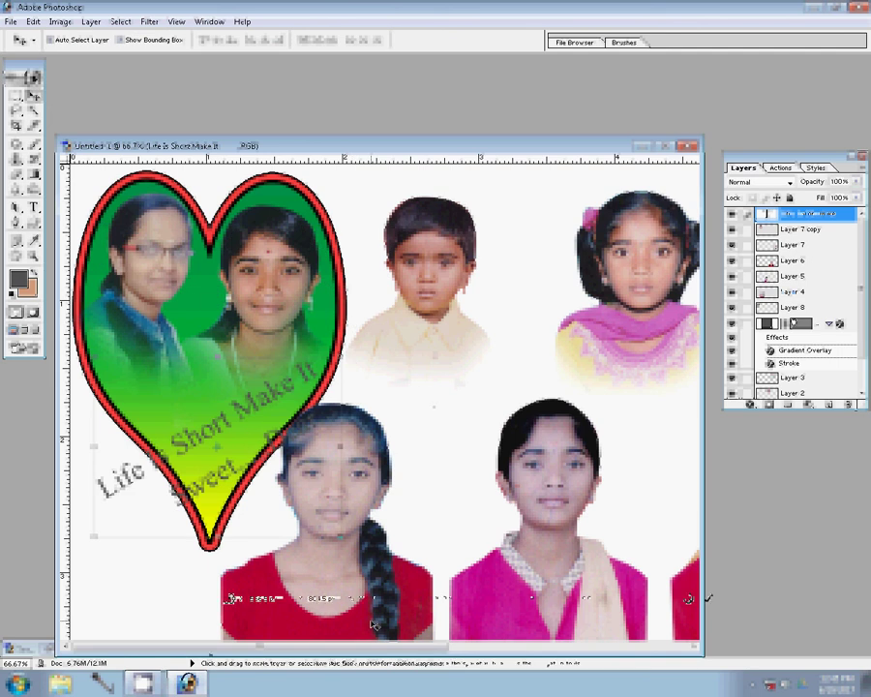
pyautogui.hotkey('ctrl', 't')
pyautogui.moveTo(433, 403); pyautogui.dragTo(415, 426)
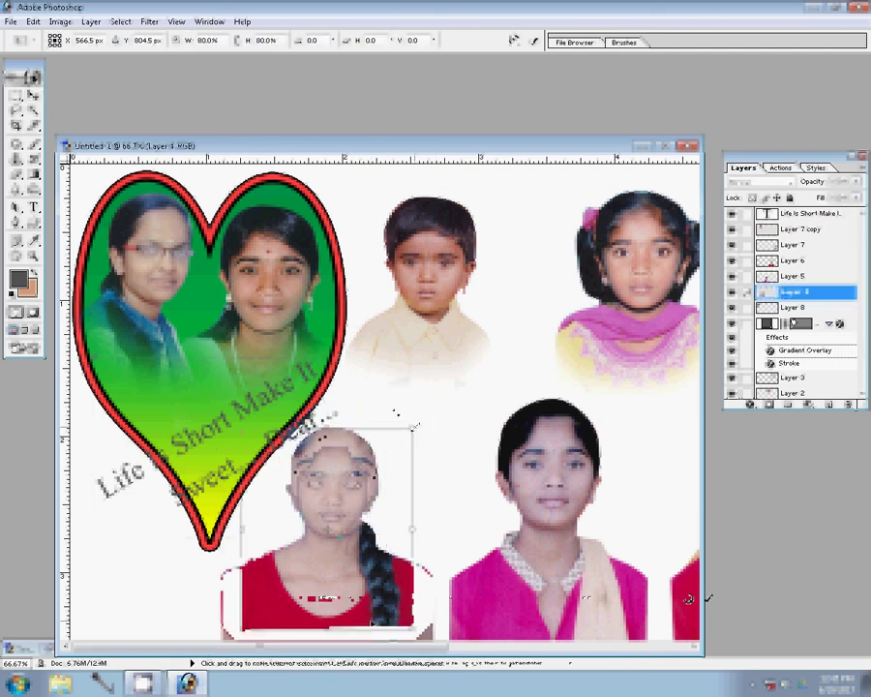
pyautogui.press('Return')
pyautogui.moveTo(371, 623); pyautogui.dragTo(378, 516)
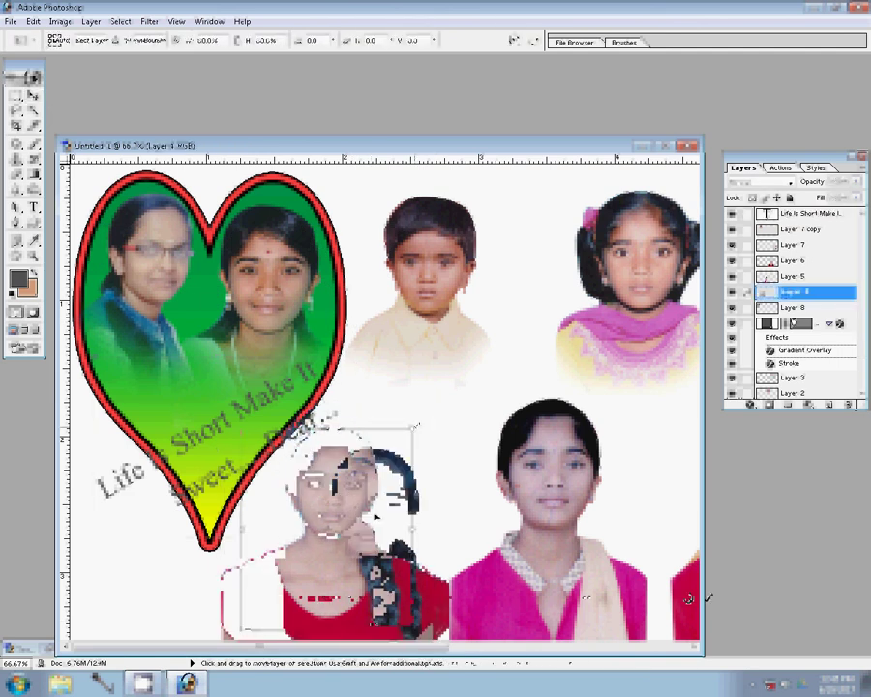
# Step: Shrink the pink-dress girl's photo to about 85%, shift it right, and nudge the red-shirt girl right
pyautogui.keyDown('ctrl'); pyautogui.click(648, 392); pyautogui.keyUp('ctrl')
pyautogui.hotkey('ctrl', 't')
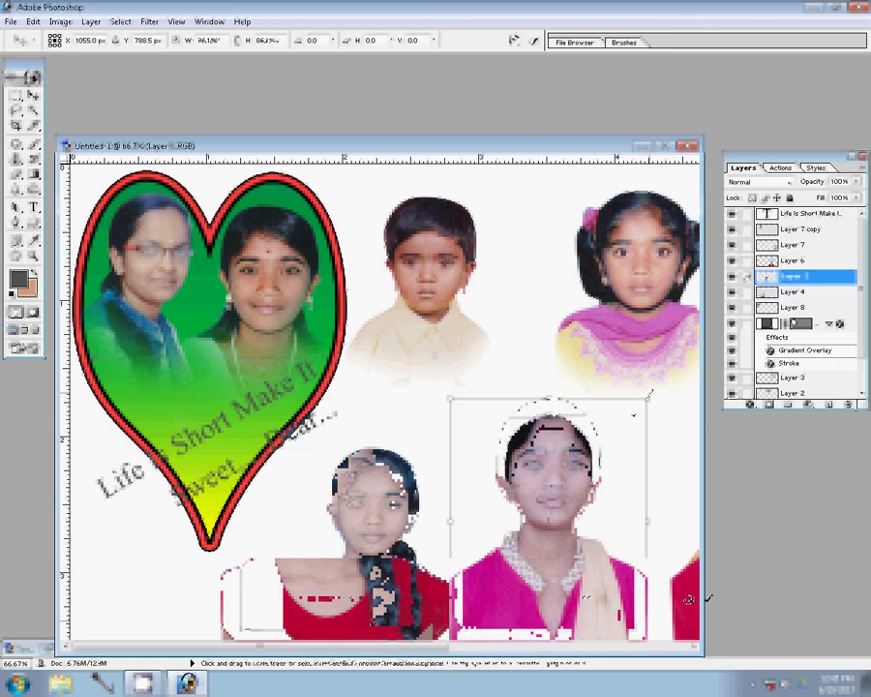
pyautogui.moveTo(648, 392); pyautogui.dragTo(634, 417)
pyautogui.moveTo(585, 511); pyautogui.dragTo(595, 513)
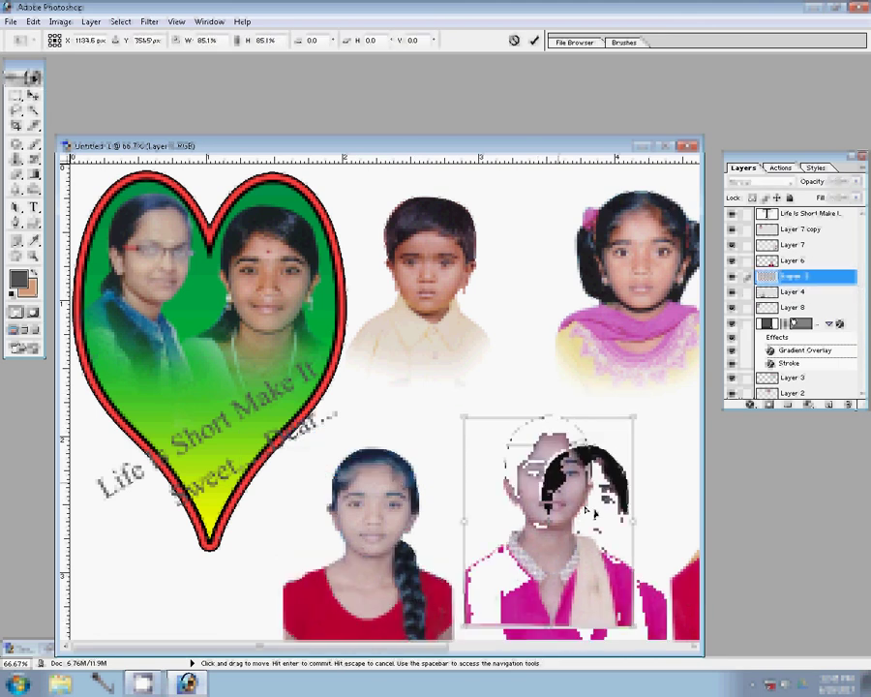
pyautogui.press('Return')
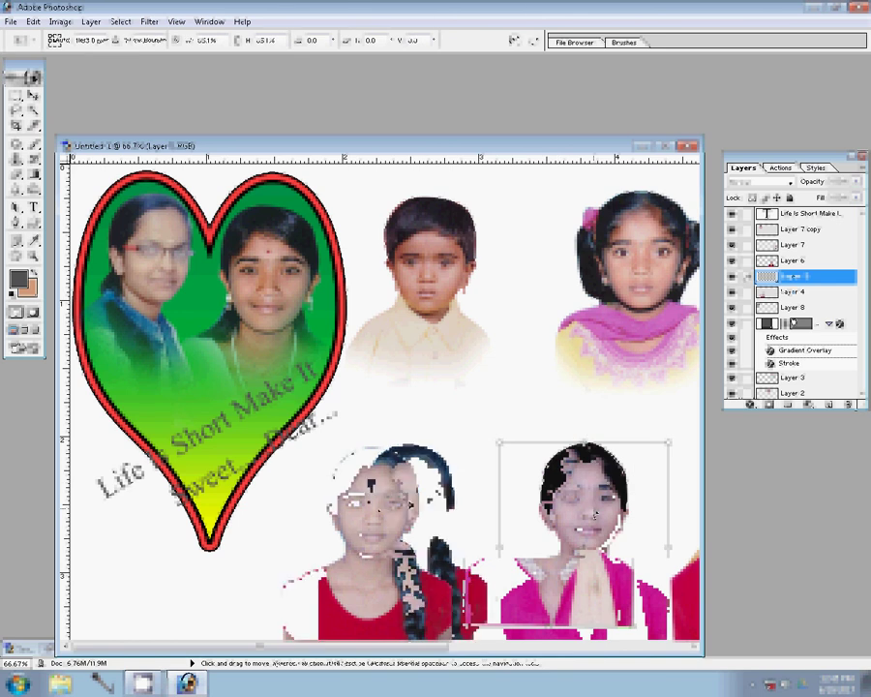
pyautogui.moveTo(381, 507); pyautogui.dragTo(415, 510)
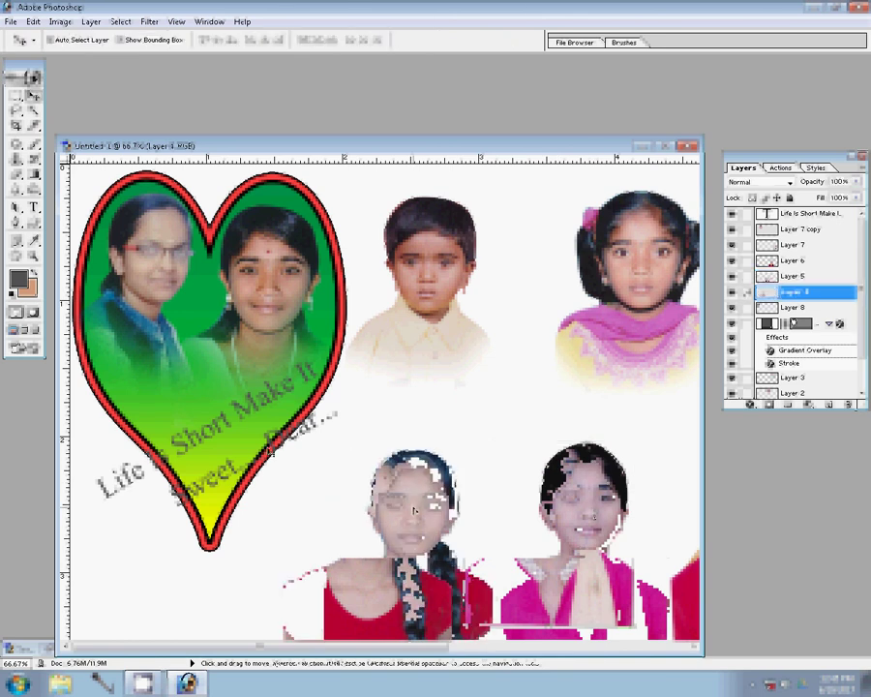
pyautogui.click(247, 412)
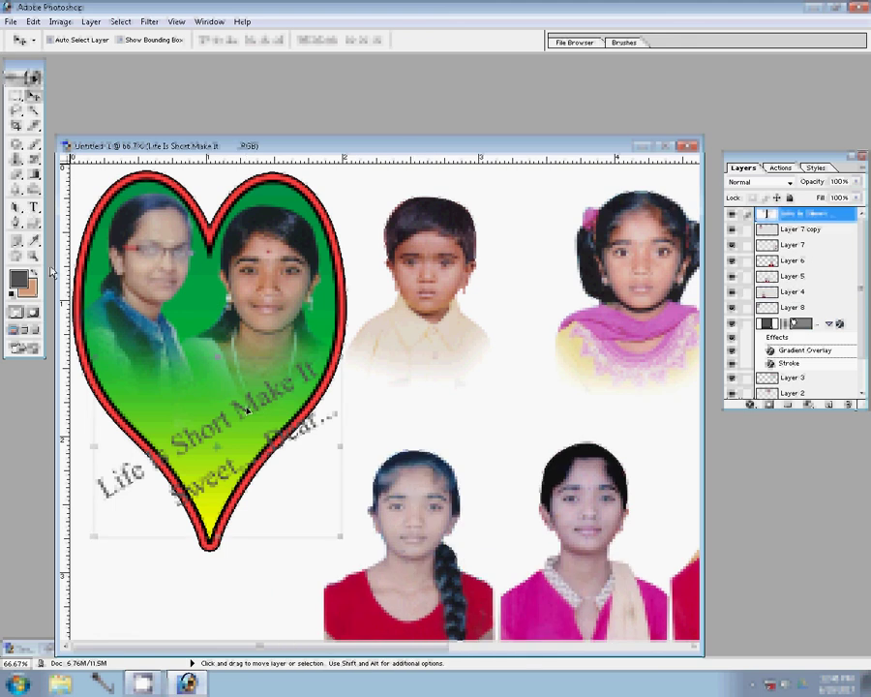
# Step: Change the 'Life Is Short' caption colour to blue
pyautogui.click(33, 207)
pyautogui.click(418, 40)
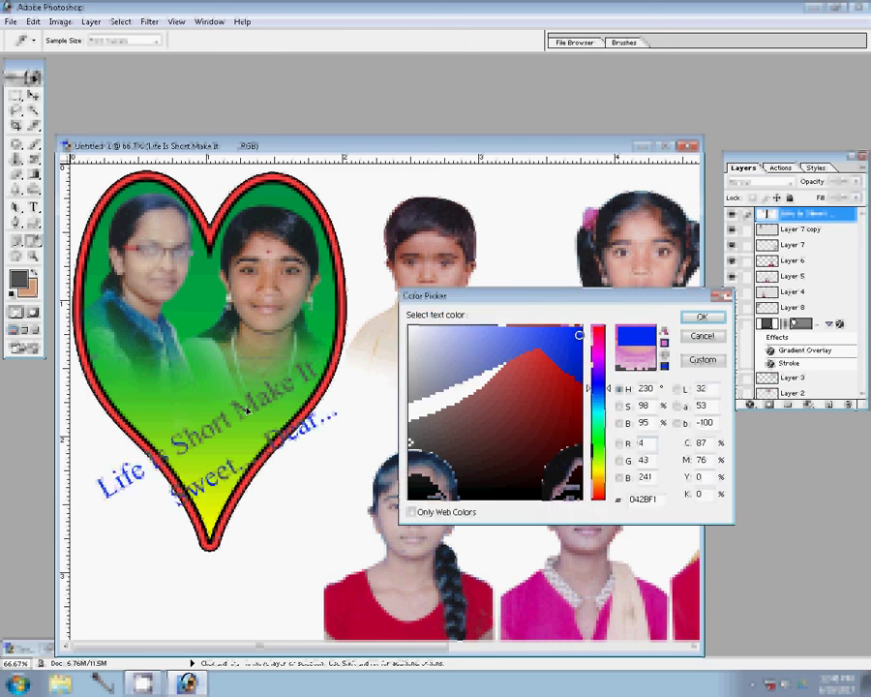
pyautogui.click(709, 319)
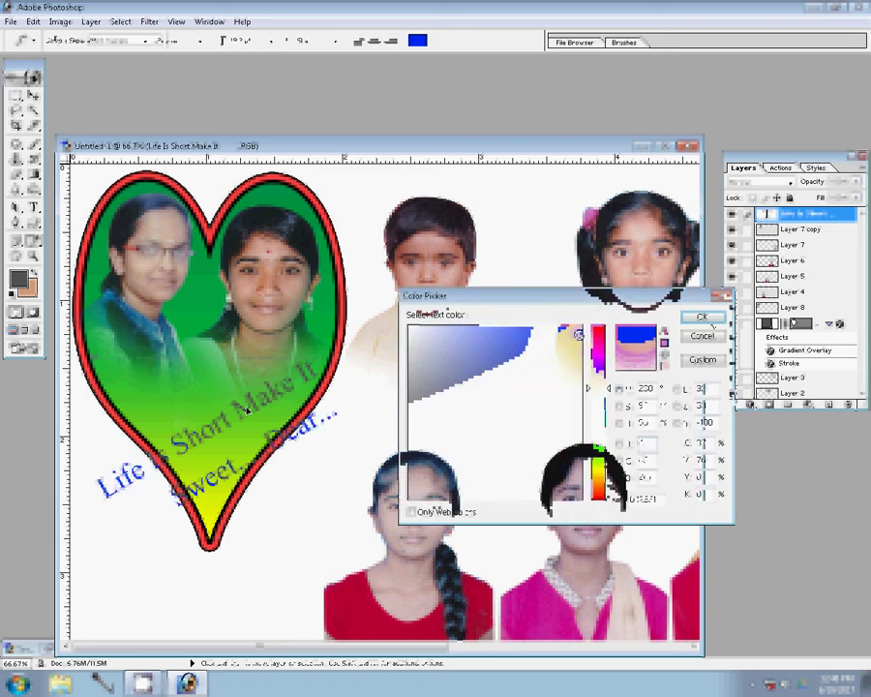
# Step: Add a magenta Stroke layer effect to the caption
pyautogui.click(751, 403)
pyautogui.click(786, 581)
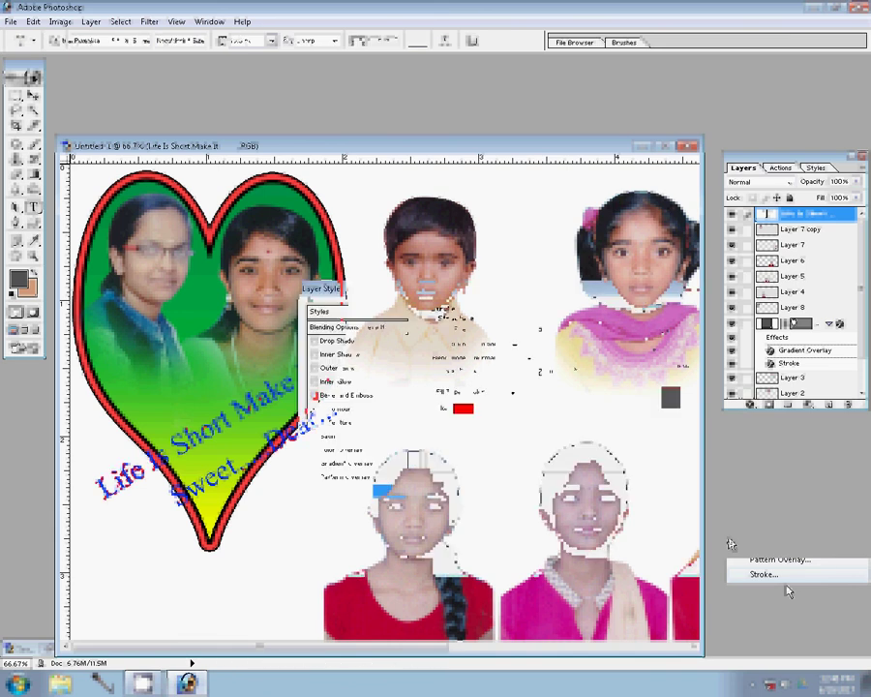
pyautogui.click(465, 409)
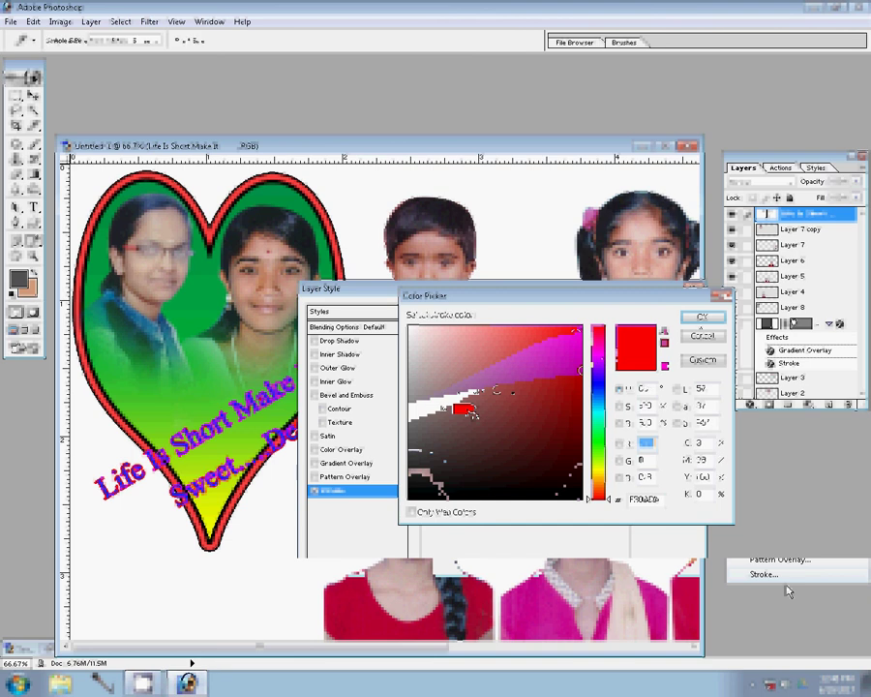
pyautogui.click(702, 317)
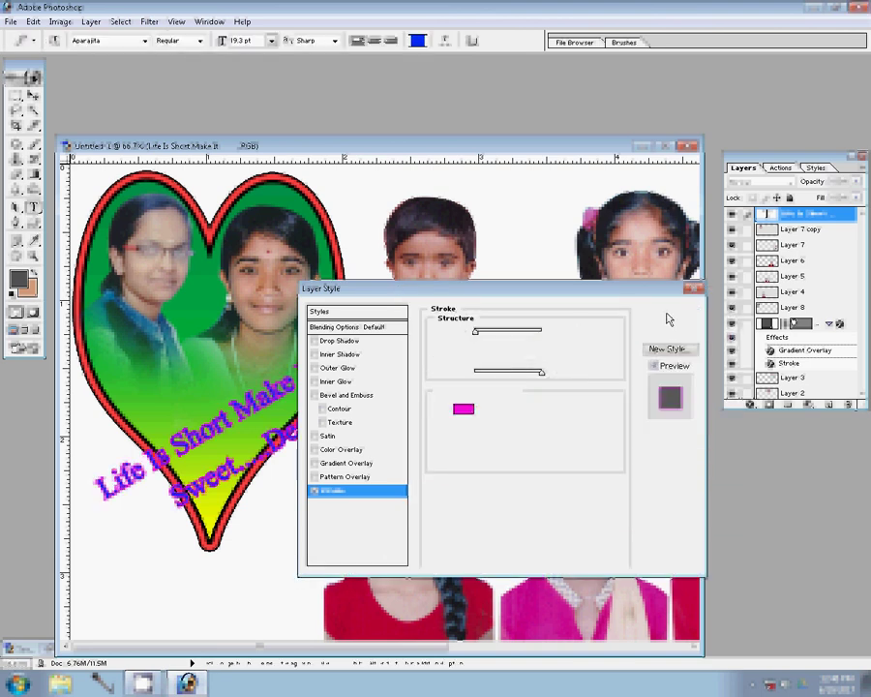
pyautogui.click(668, 316)
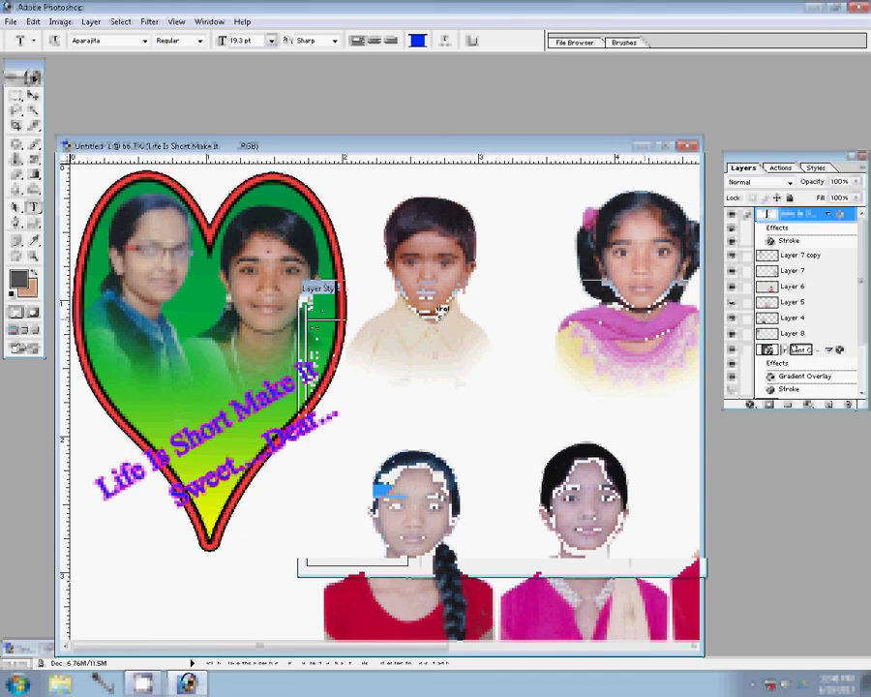
pyautogui.click(310, 569)
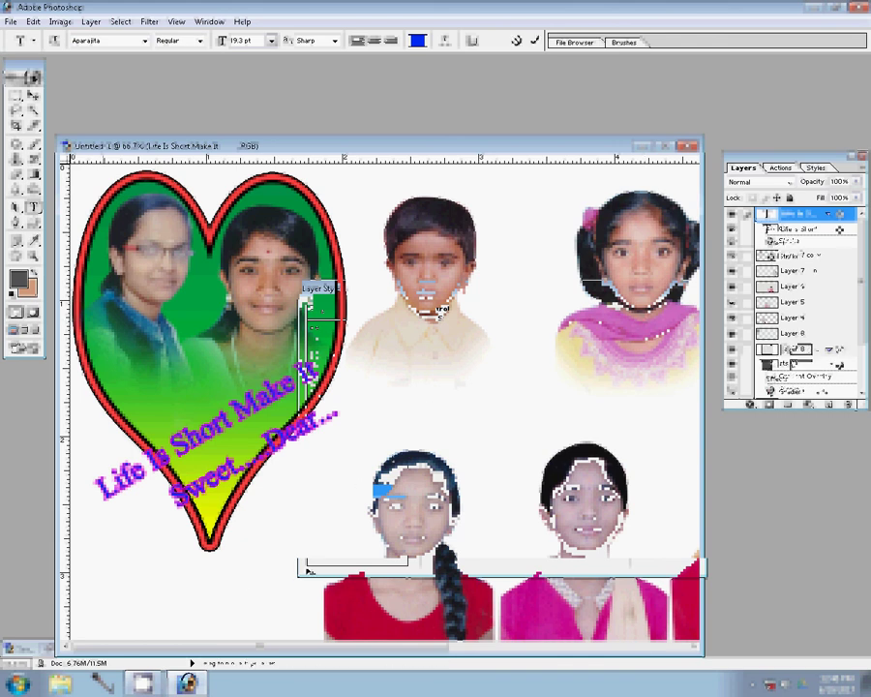
# Step: Type the blue two-line caption 'Wish Happy Birthday' / 'Sweet Sister' below the heart
pyautogui.write('Wi')
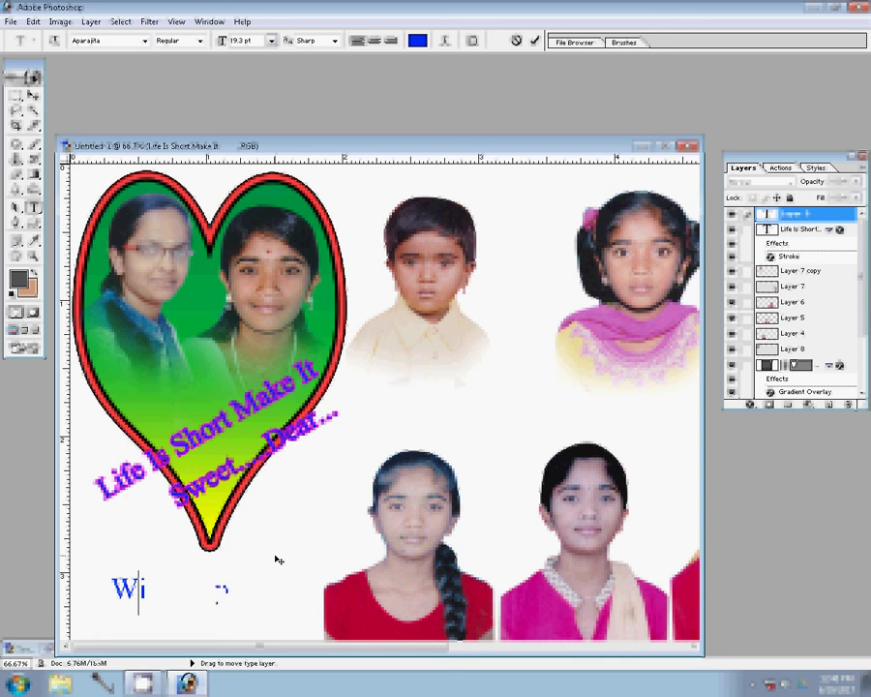
pyautogui.write('sh Happy')
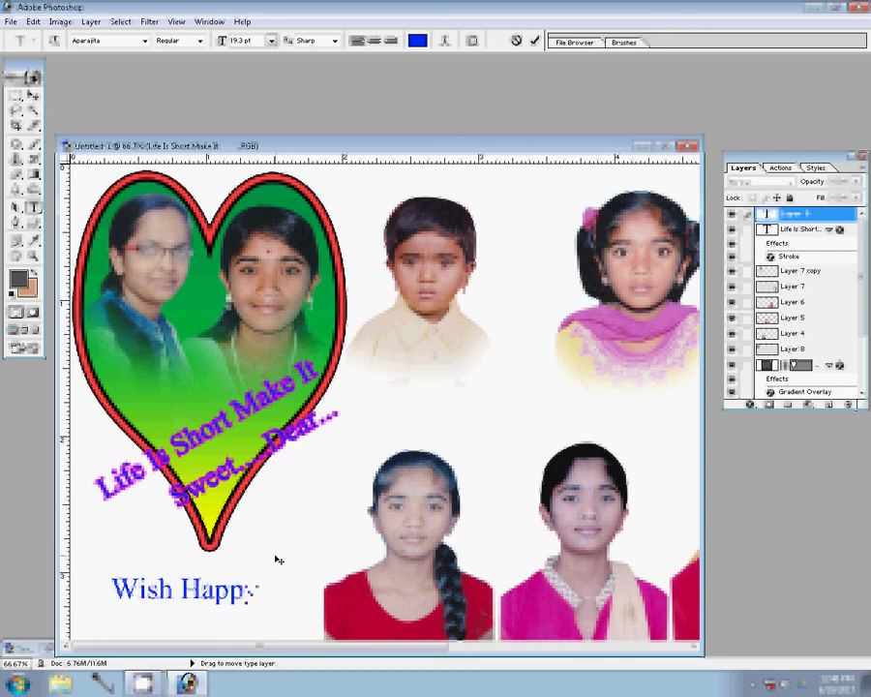
pyautogui.write(' Bi')
pyautogui.write('r')
pyautogui.write('thday')
pyautogui.press('Return')
pyautogui.write('F')
pyautogui.write('i')
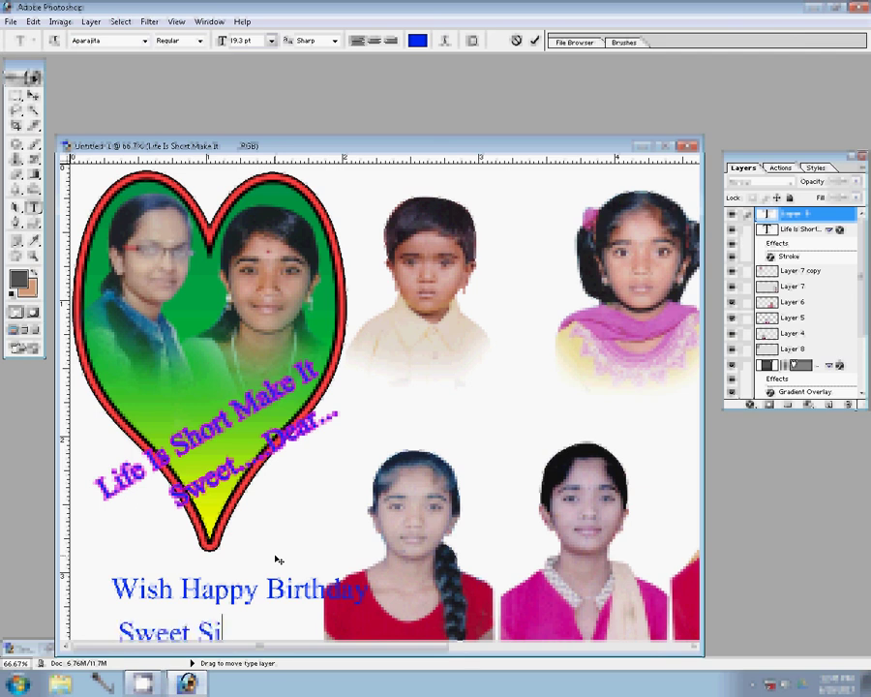
pyautogui.write('.')
pyautogui.click(35, 96)
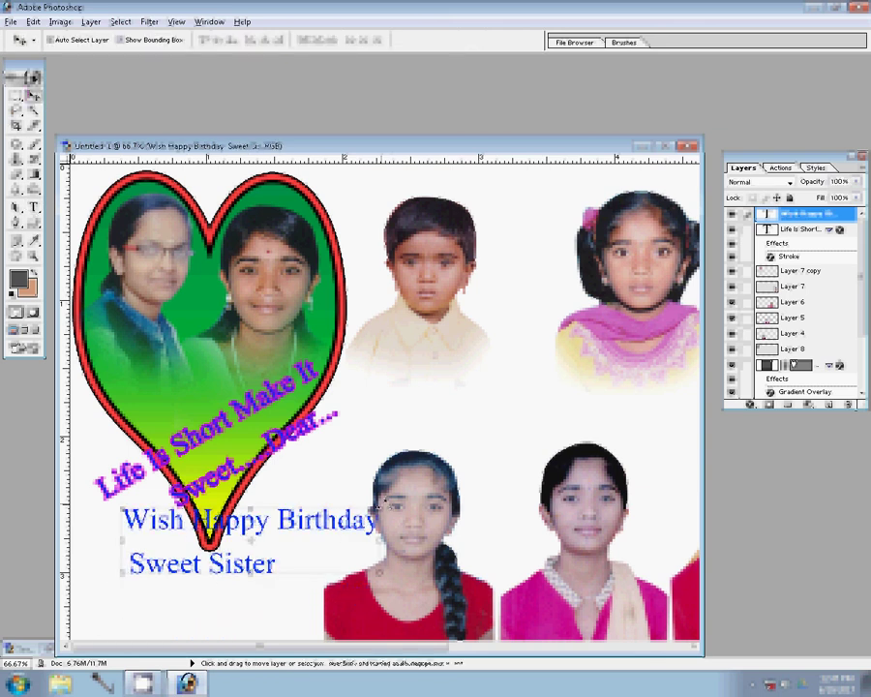
# Step: Tilt the birthday caption upward at an angle
pyautogui.hotkey('ctrl', 't')
pyautogui.moveTo(383, 500); pyautogui.dragTo(332, 414)
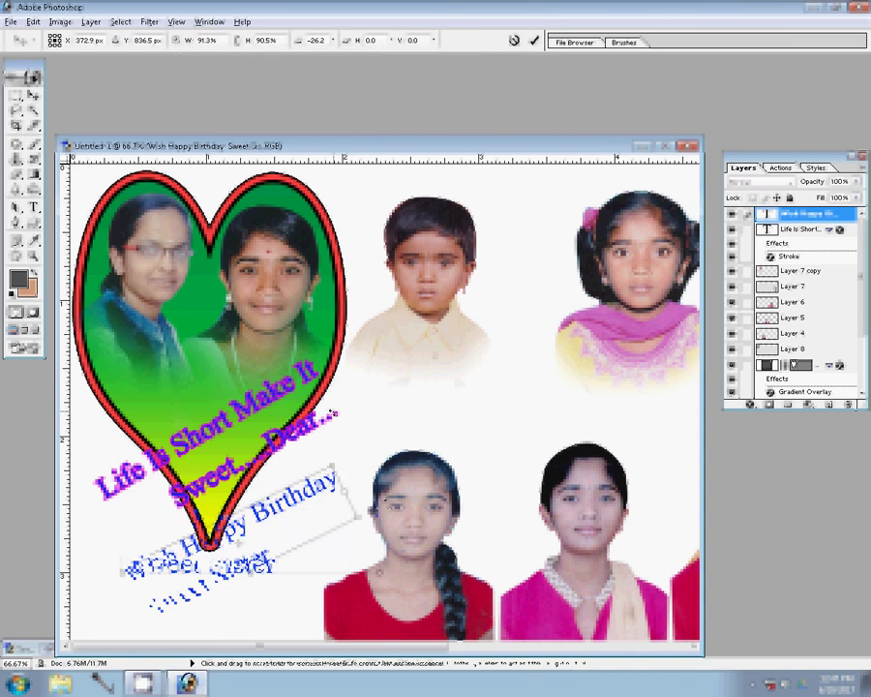
pyautogui.press('Return')
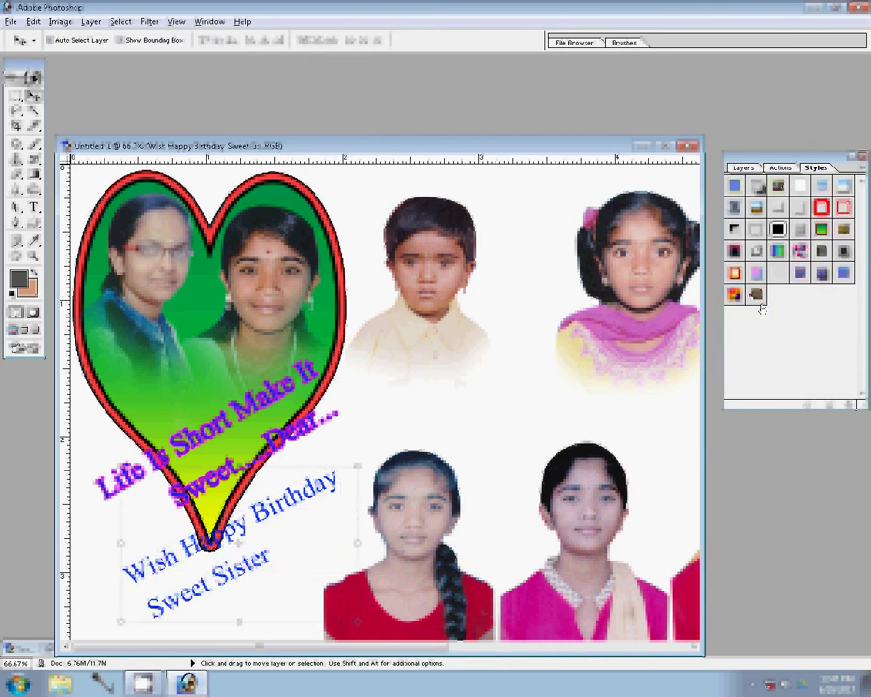
# Step: Try several Styles presets on the caption, settling on the black-and-yellow outlined style
pyautogui.click(758, 252)
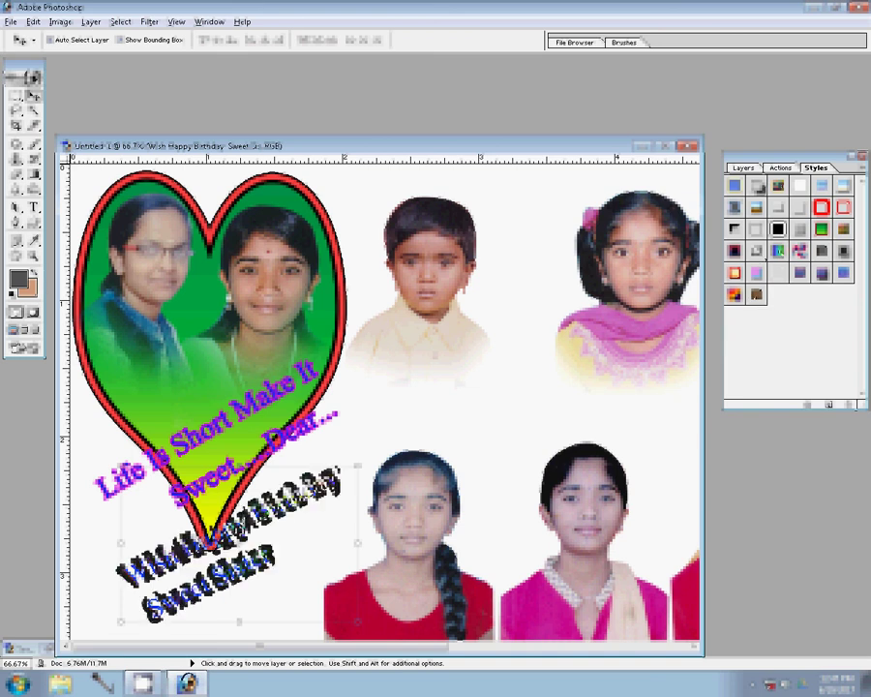
pyautogui.click(735, 274)
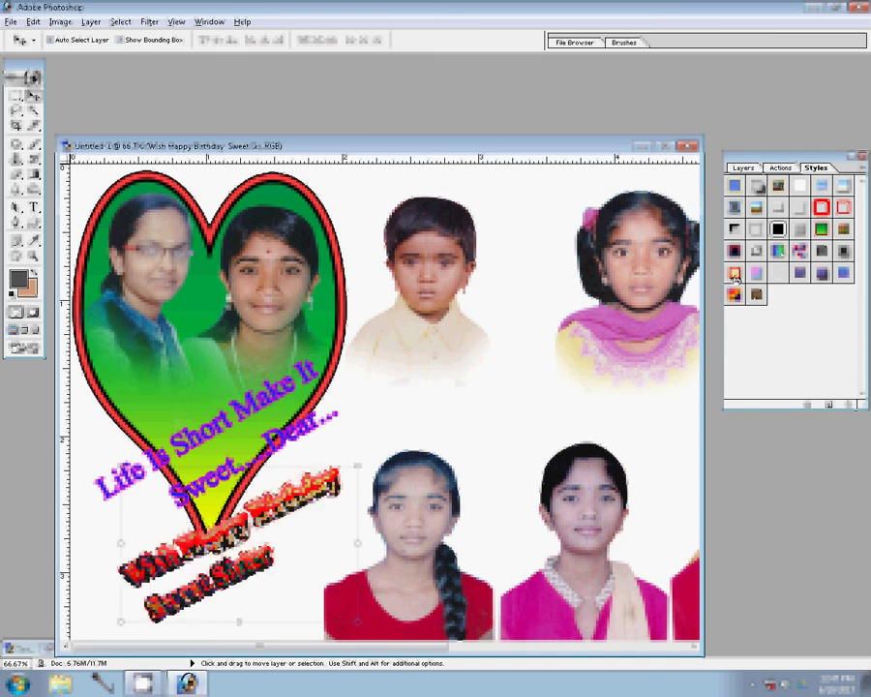
pyautogui.click(810, 274)
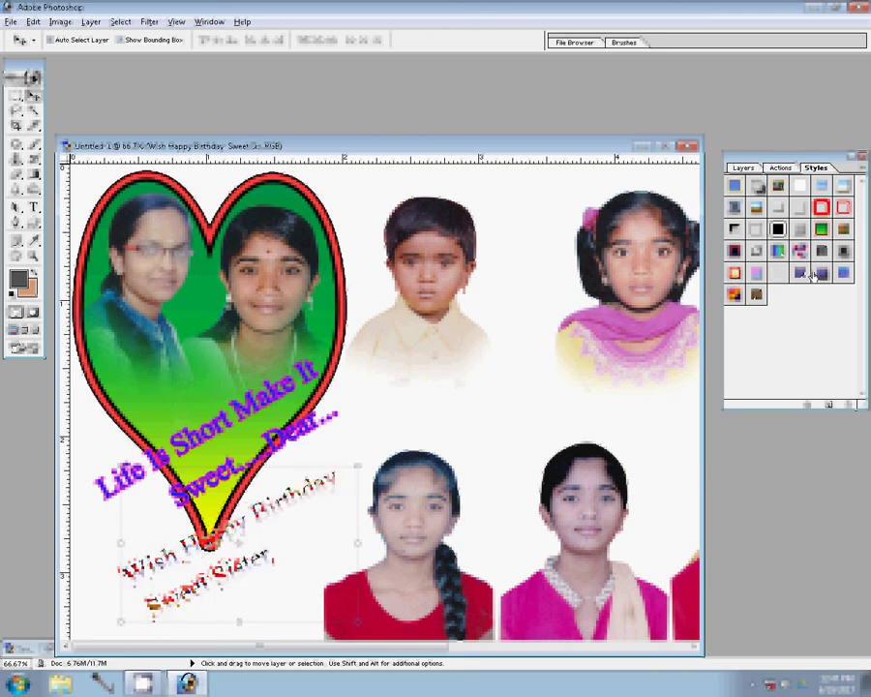
pyautogui.click(810, 274)
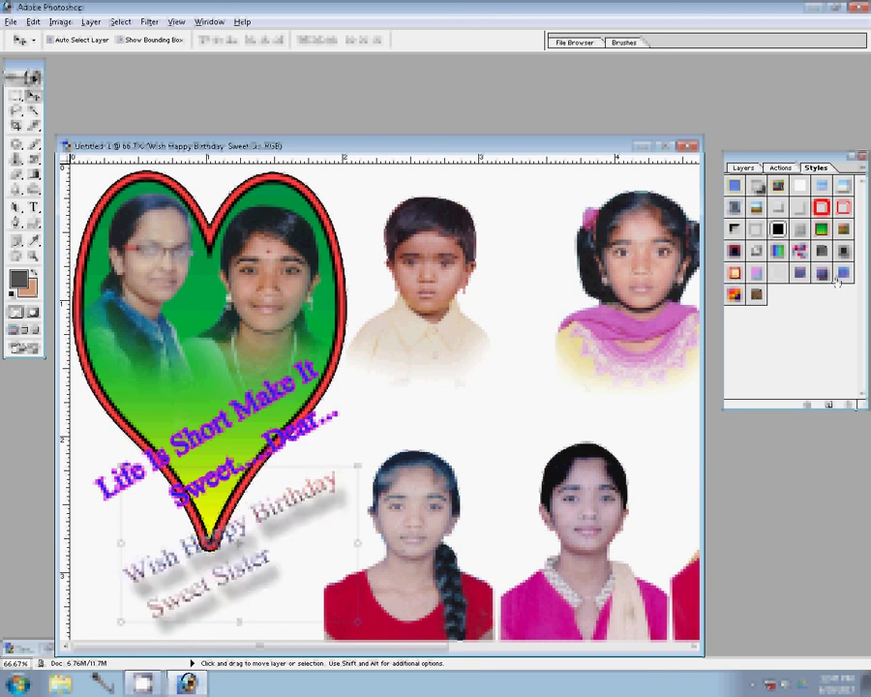
pyautogui.click(821, 229)
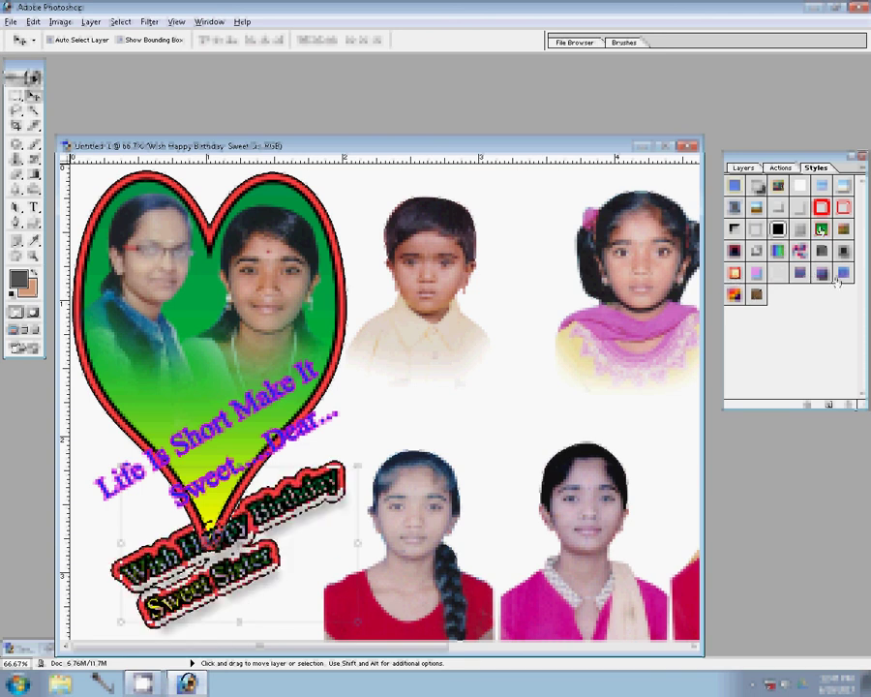
pyautogui.click(742, 168)
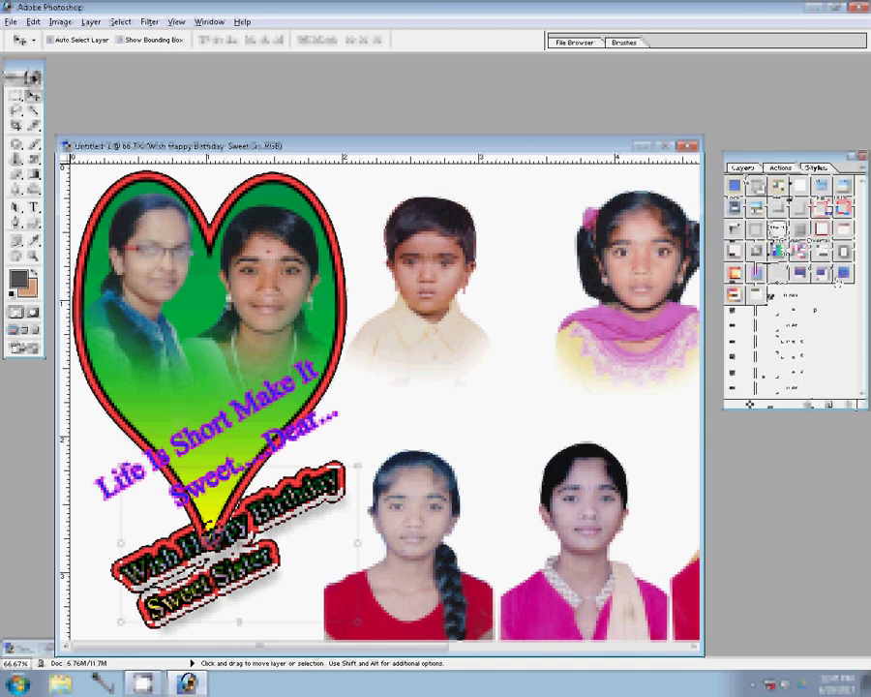
# Step: Set the birthday caption's Stroke size to 3 in the Layer Style dialog
pyautogui.click(751, 405)
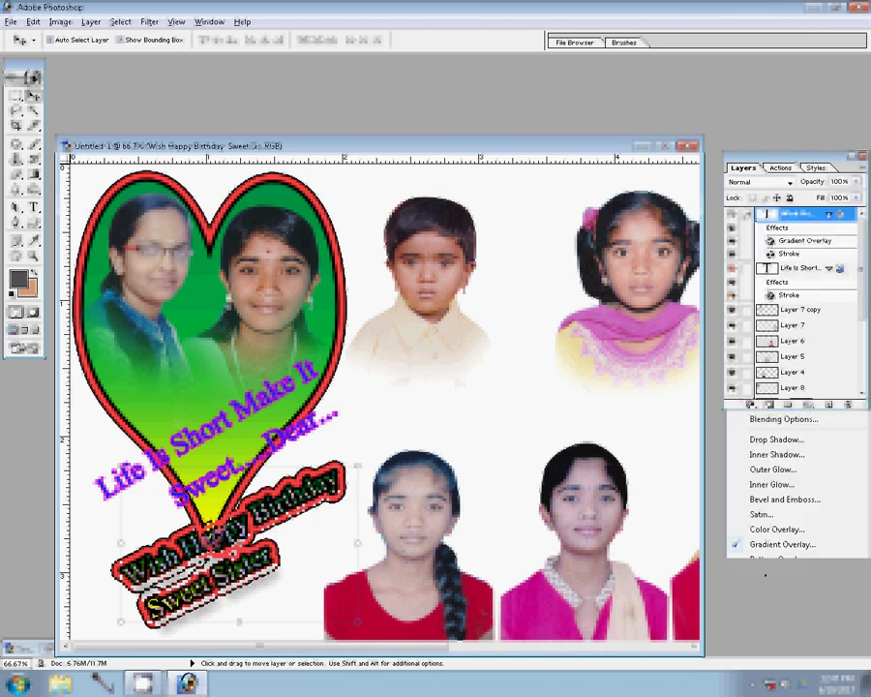
pyautogui.click(513, 303)
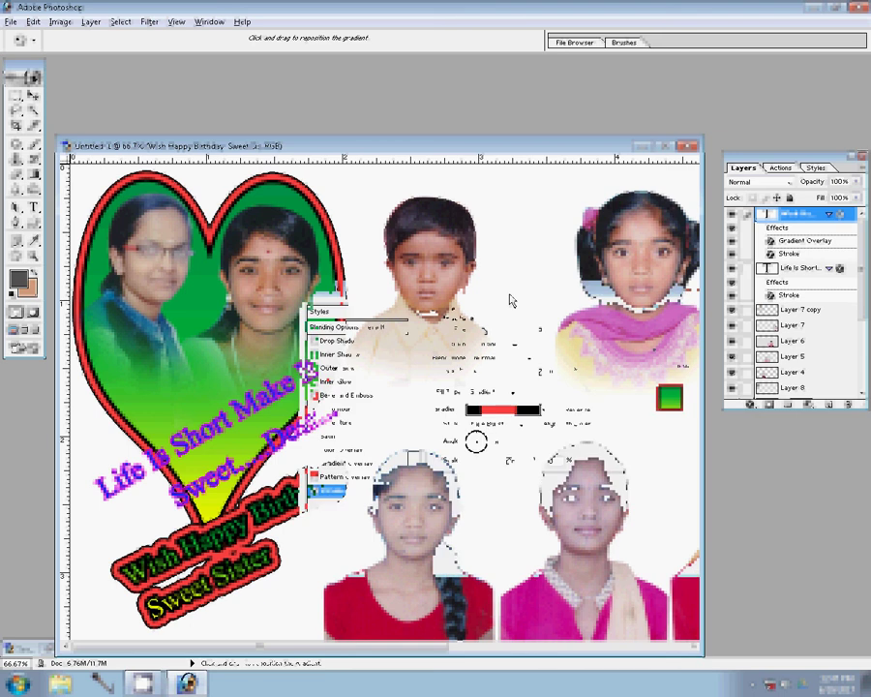
pyautogui.write('3')
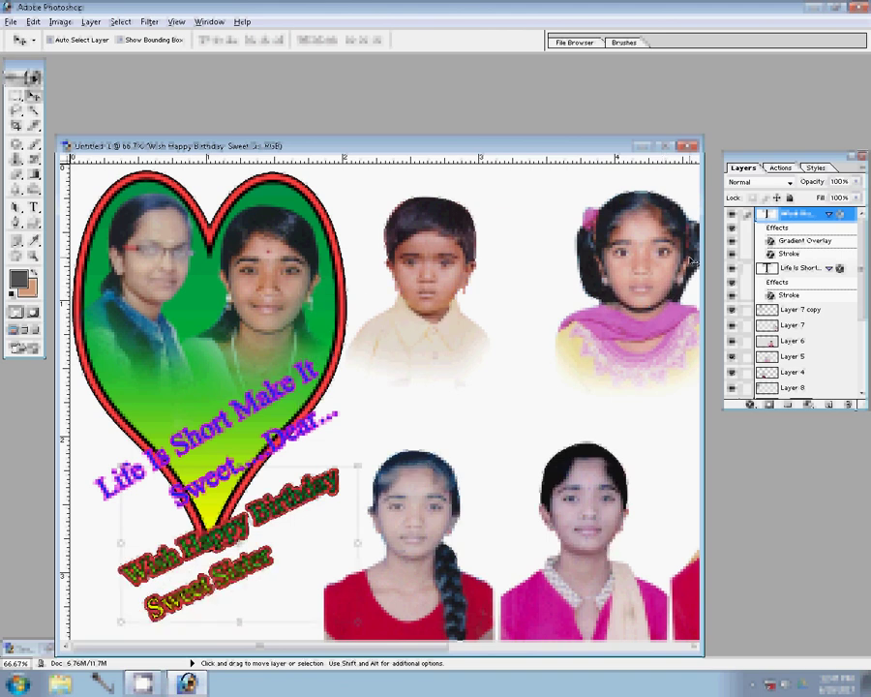
# Step: Add blue 'From' and 'K' text layers near the boy's portrait
pyautogui.click(40, 209)
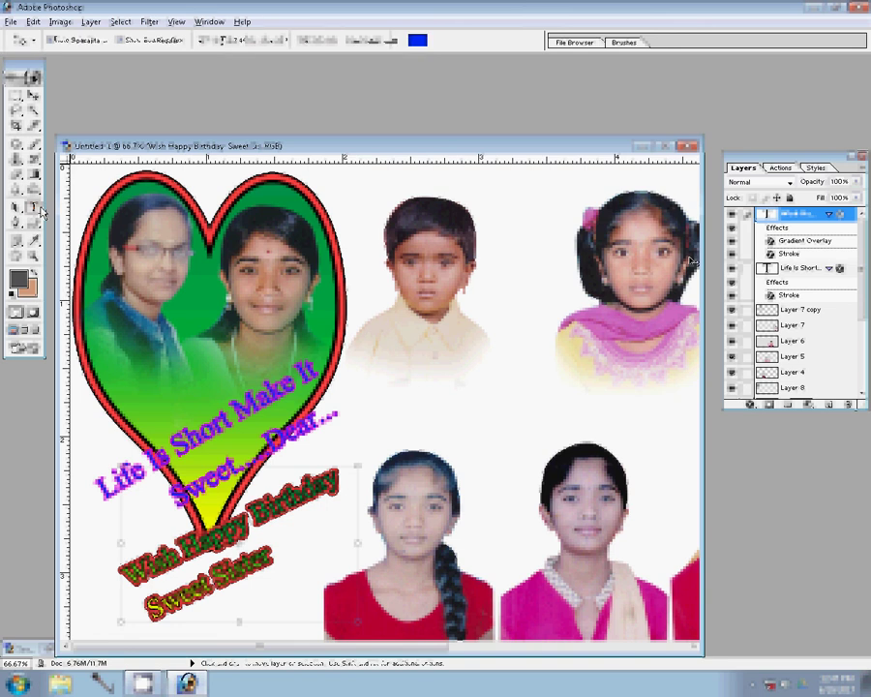
pyautogui.click(495, 345)
pyautogui.write('F')
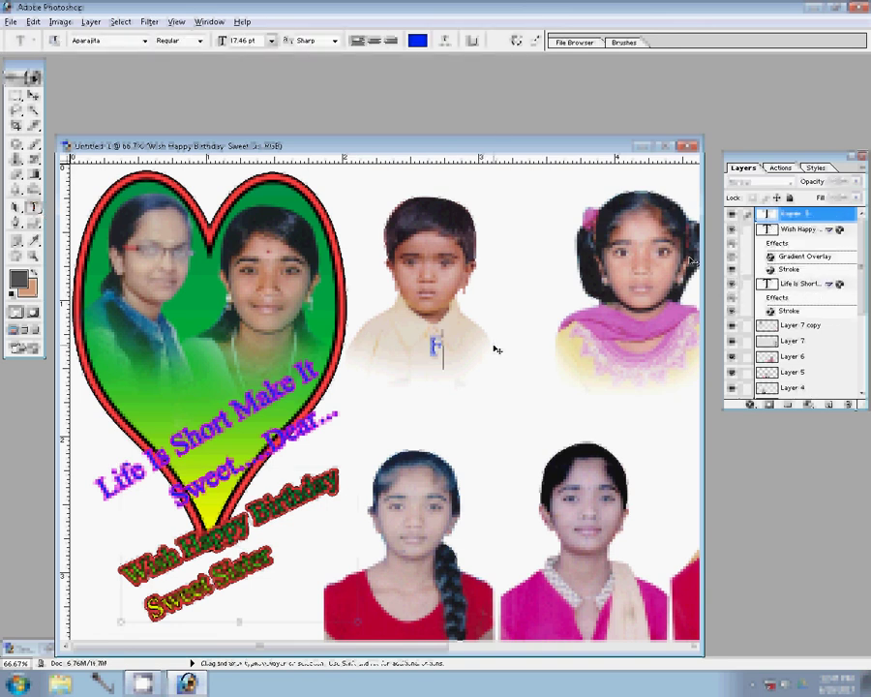
pyautogui.write('ro')
pyautogui.write('m')
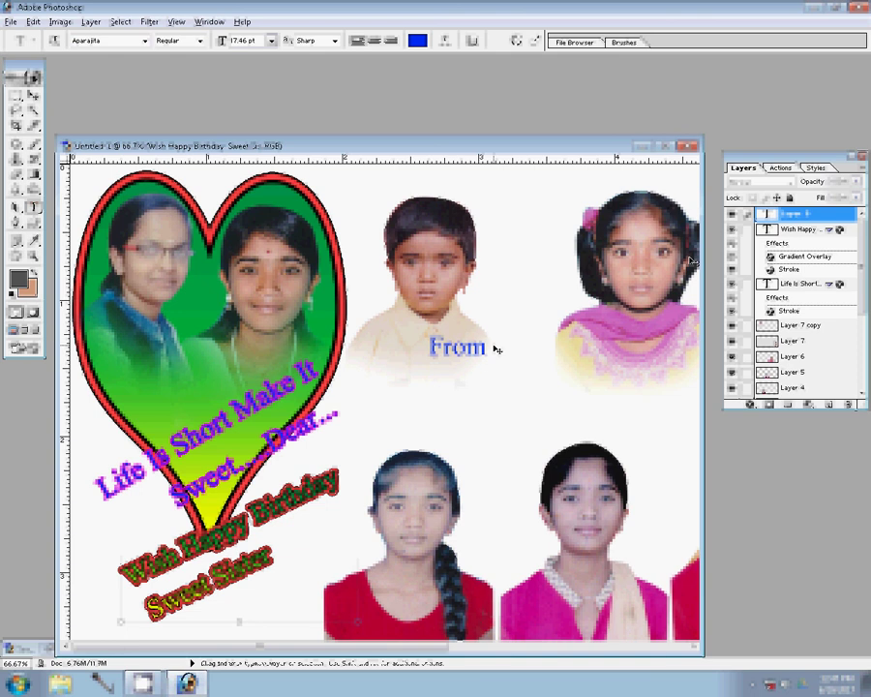
pyautogui.press('Return')
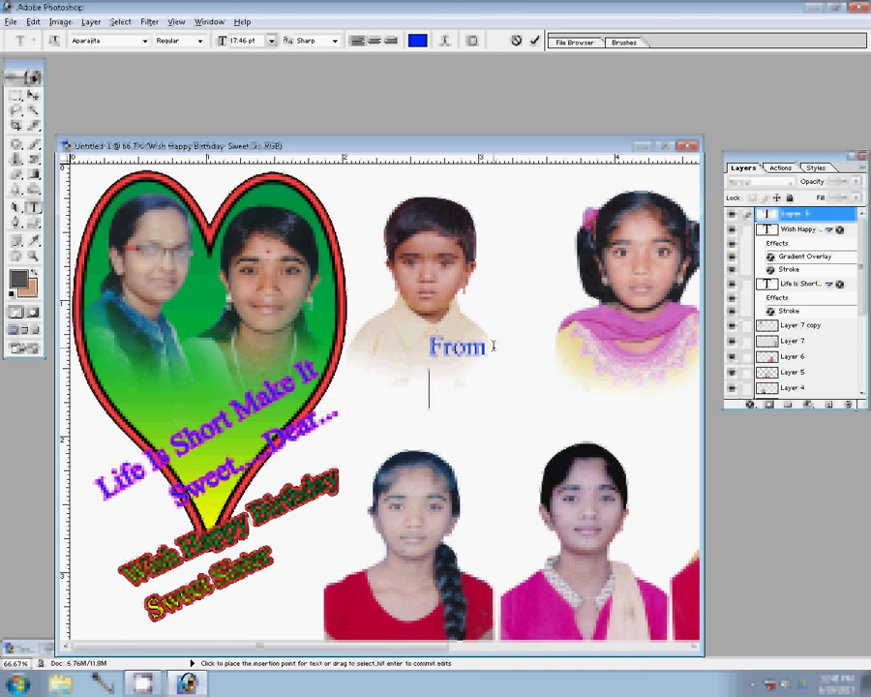
pyautogui.click(501, 225)
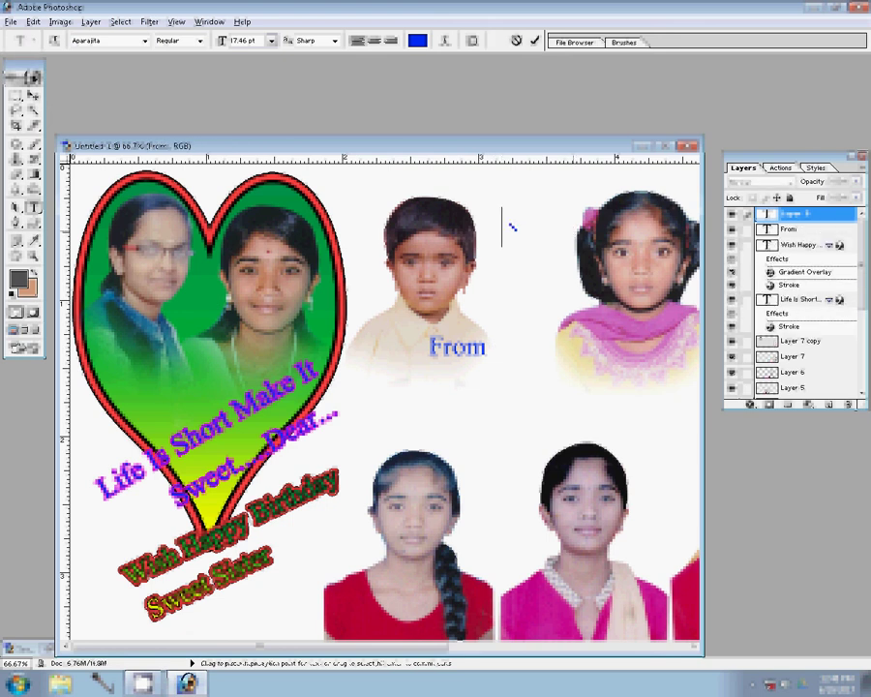
pyautogui.write('K')
pyautogui.click(536, 41)
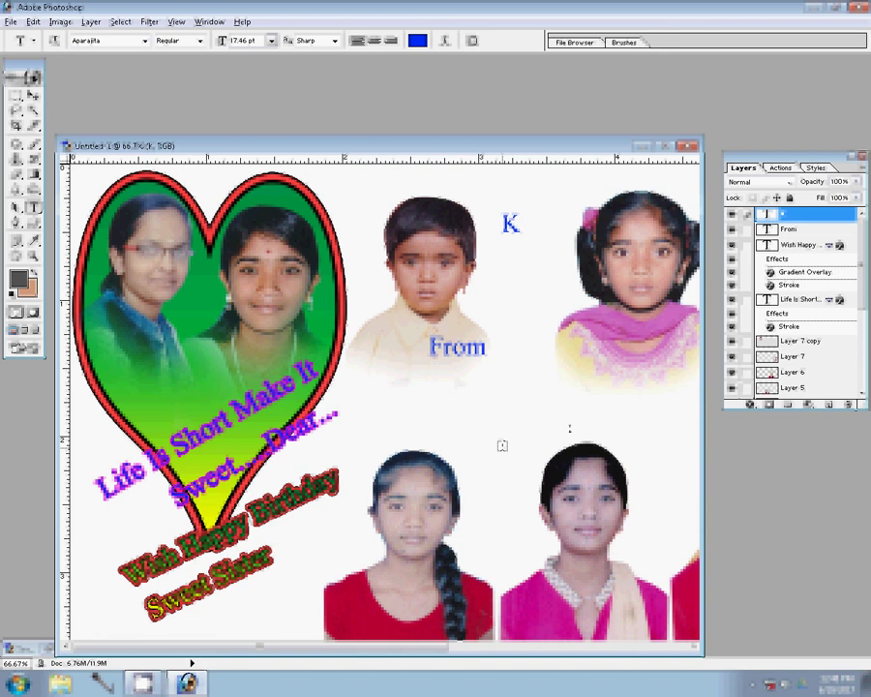
# Step: Add the name pieces 'avitha H' and 'P' as separate blue text layers
pyautogui.click(501, 443)
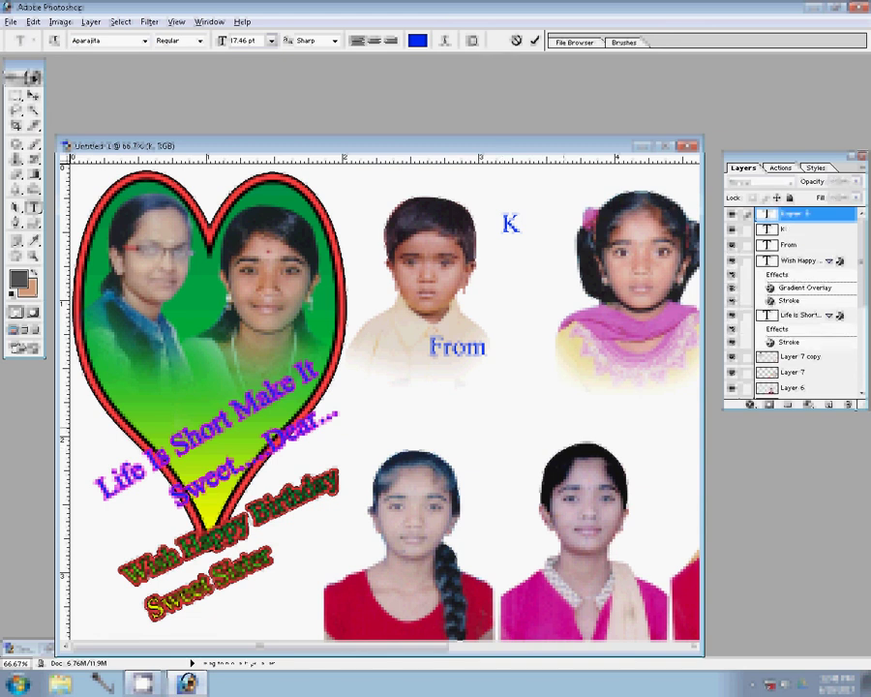
pyautogui.write('av')
pyautogui.write('i')
pyautogui.write('tha')
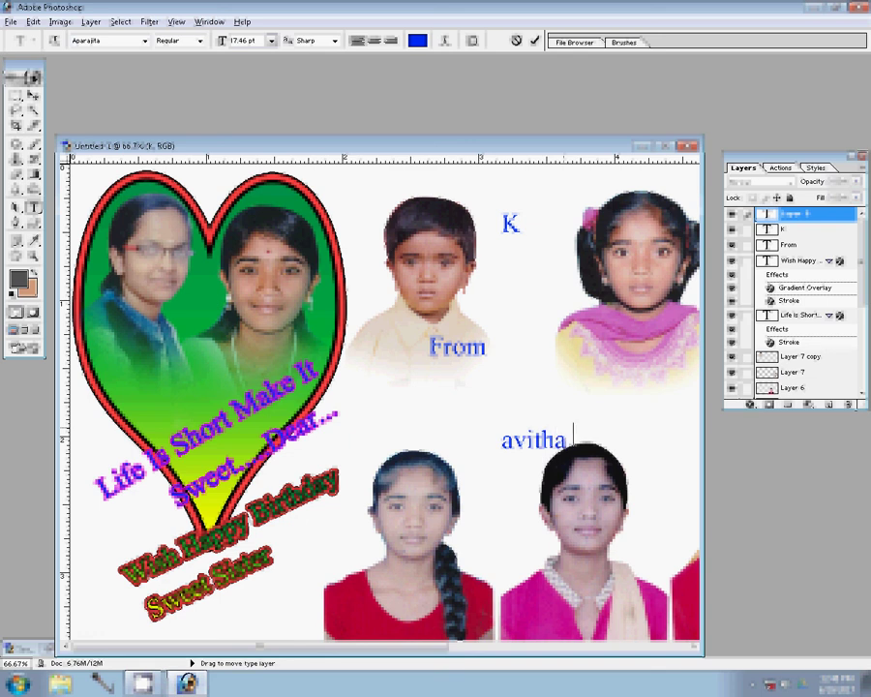
pyautogui.write(' H')
pyautogui.click(535, 40)
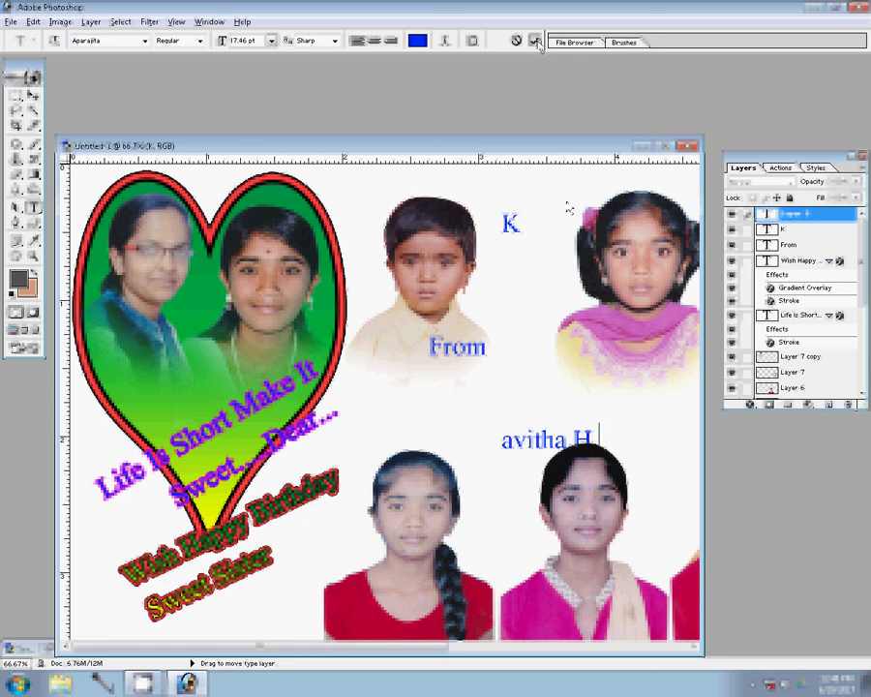
pyautogui.click(568, 208)
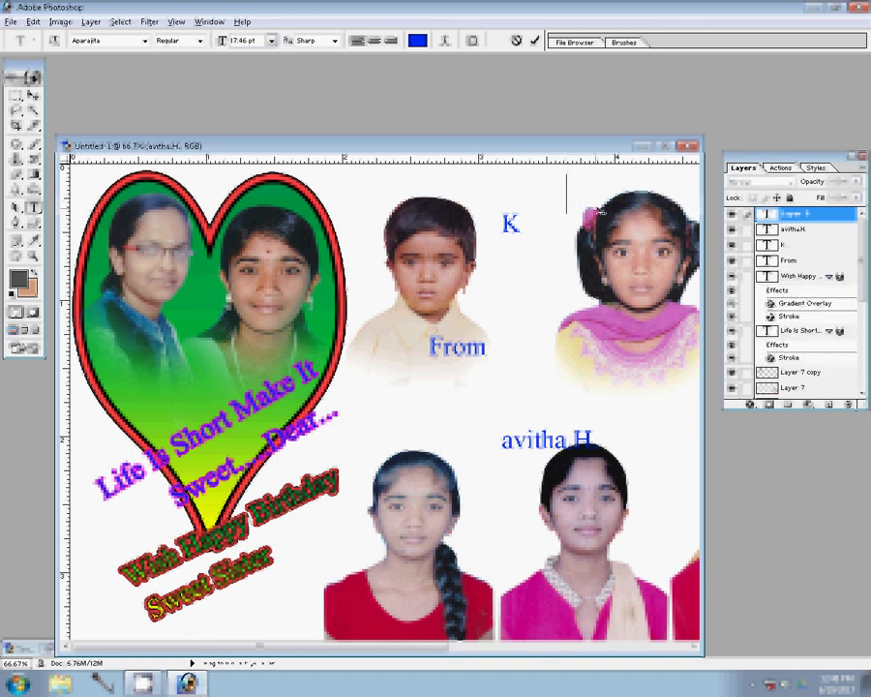
pyautogui.write('I')
pyautogui.press('BackSpace')
pyautogui.write('P')
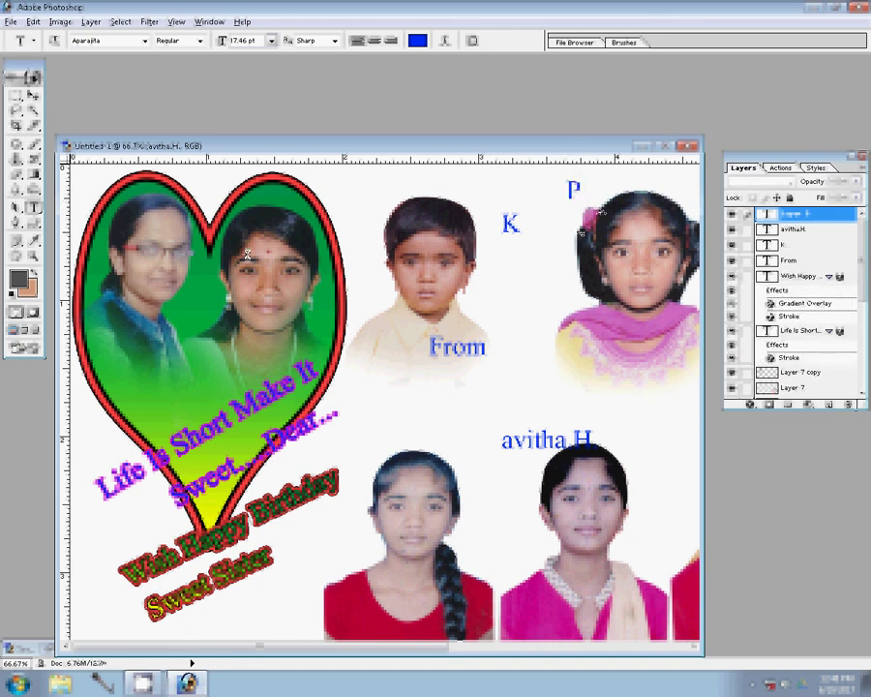
pyautogui.press('ctrl')
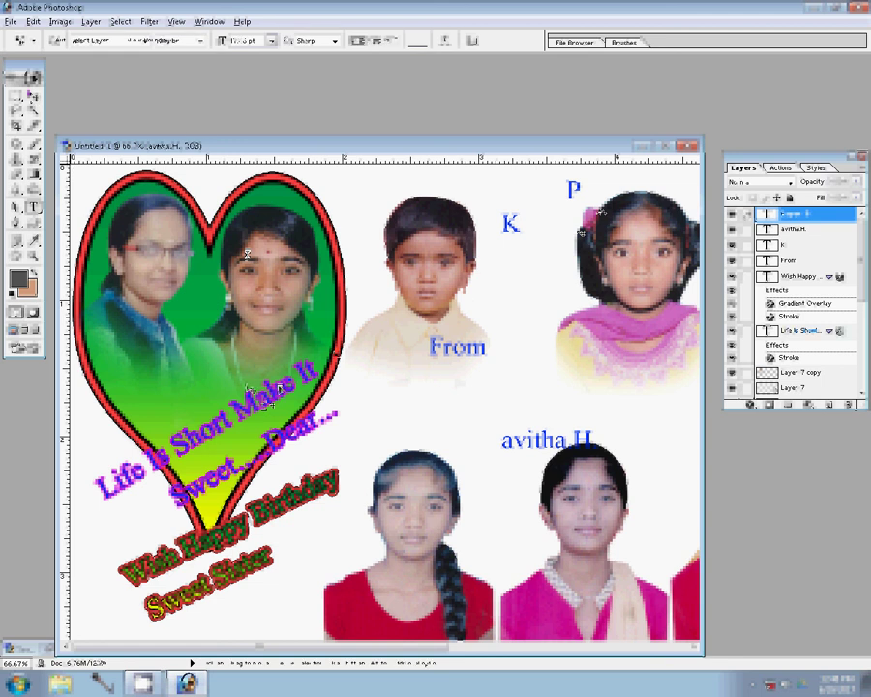
# Step: Reposition both captions, placing the birthday one on the heart's tip, and nudge the boy's photo right
pyautogui.moveTo(279, 389); pyautogui.dragTo(329, 341)
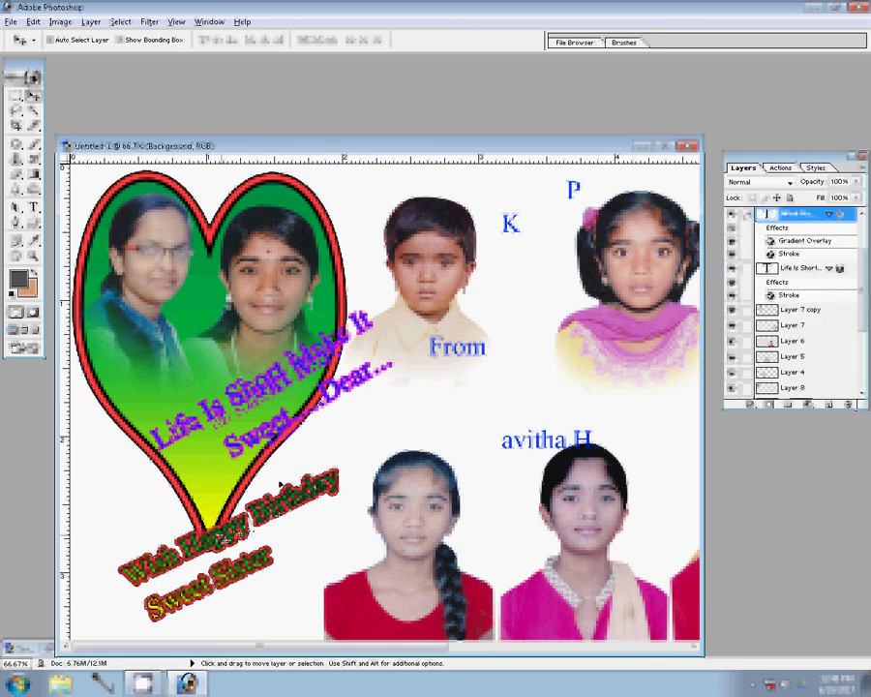
pyautogui.moveTo(284, 472); pyautogui.dragTo(317, 414)
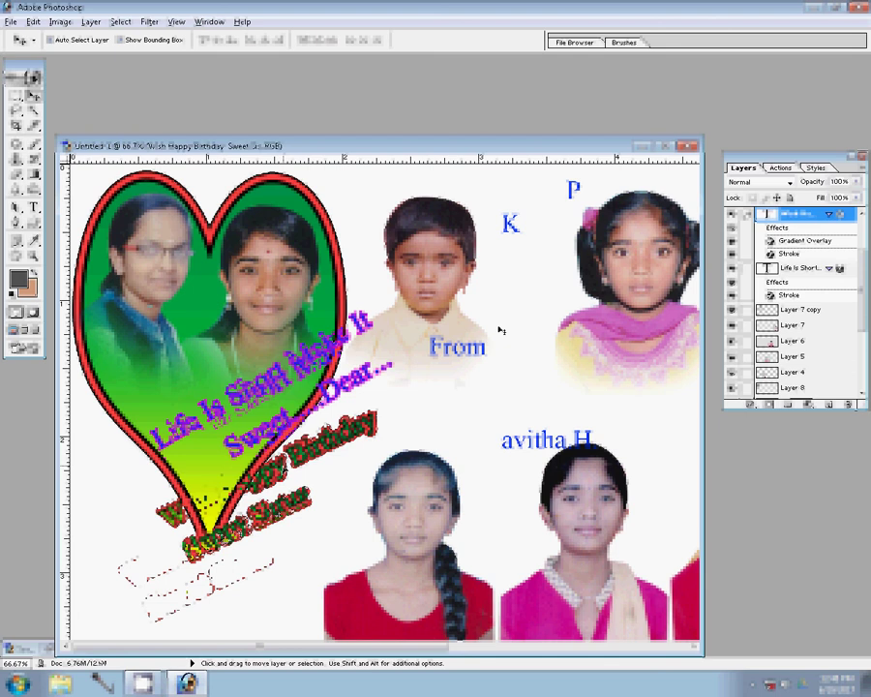
pyautogui.click(474, 347)
pyautogui.moveTo(474, 347)
pyautogui.mouseDown()
pyautogui.moveTo(494, 344)
pyautogui.moveTo(494, 329)
pyautogui.mouseUp()
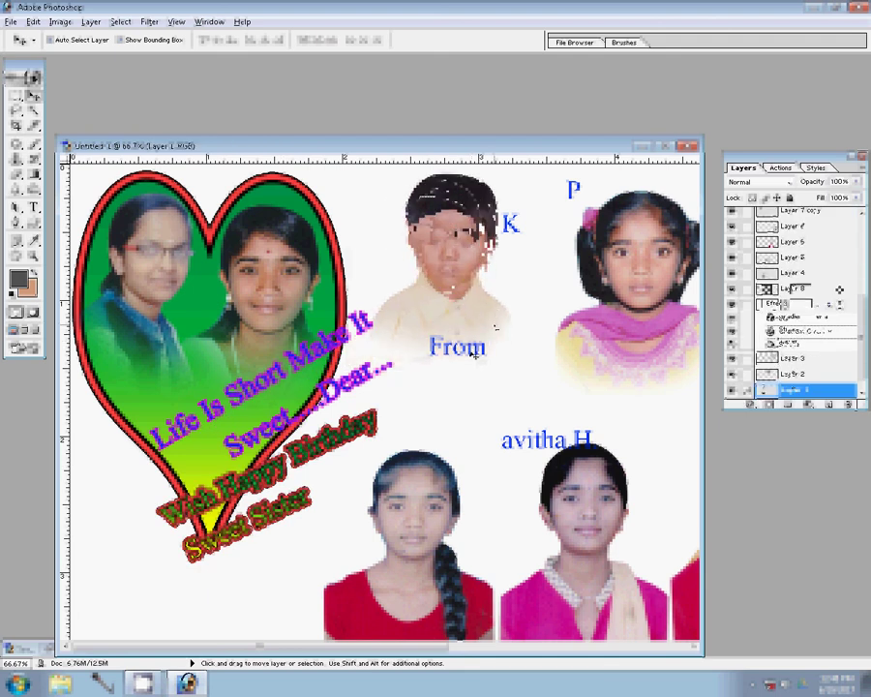
pyautogui.keyDown('ctrl'); pyautogui.click(476, 348); pyautogui.keyUp('ctrl')
pyautogui.moveTo(477, 349); pyautogui.dragTo(156, 594)
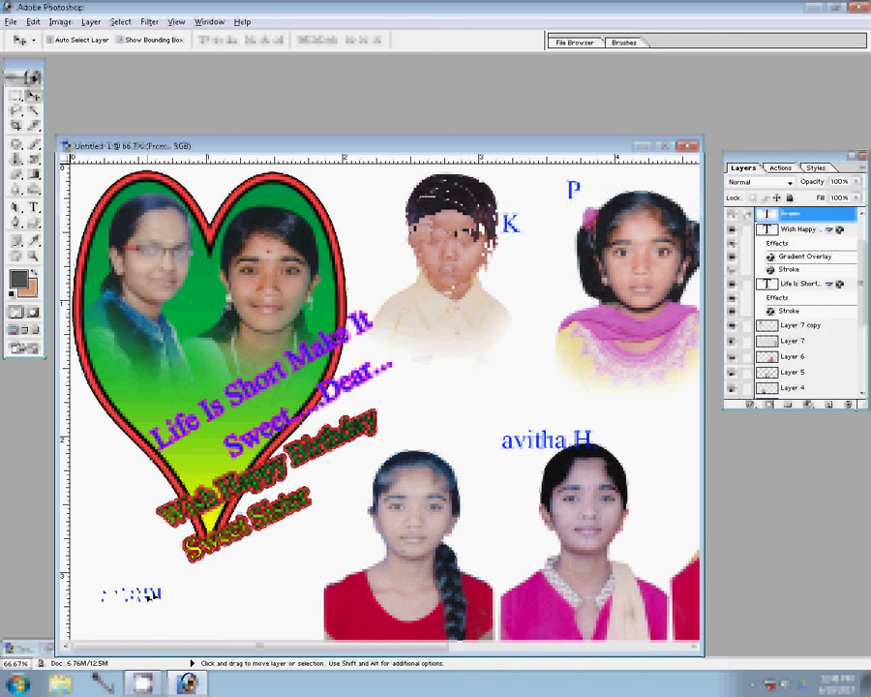
pyautogui.doubleClick(513, 218)
pyautogui.moveTo(512, 207)
pyautogui.mouseDown()
pyautogui.moveTo(515, 186)
pyautogui.moveTo(172, 604)
pyautogui.mouseUp()
pyautogui.press('Return')
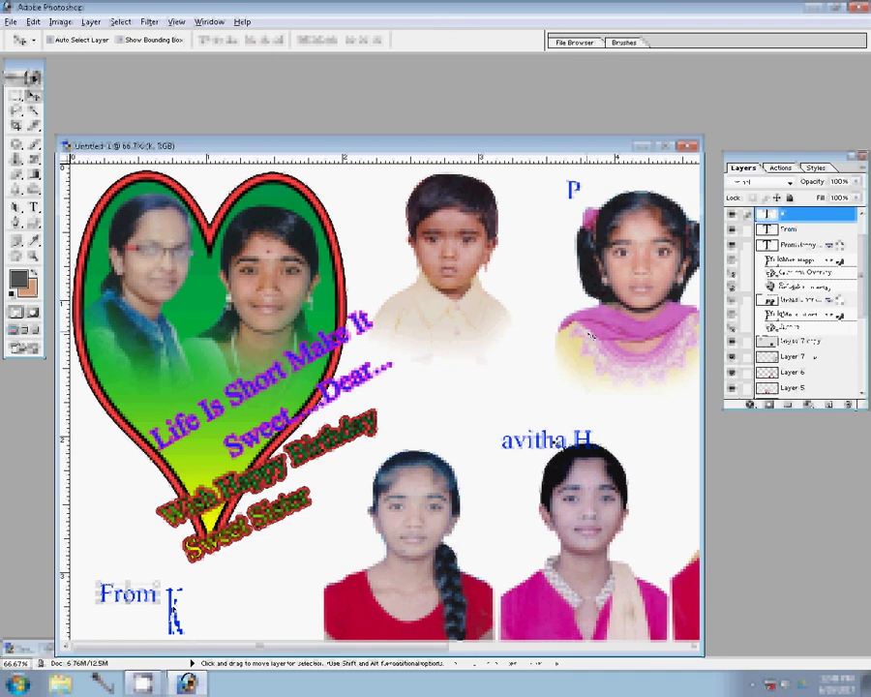
pyautogui.moveTo(527, 441); pyautogui.dragTo(233, 629)
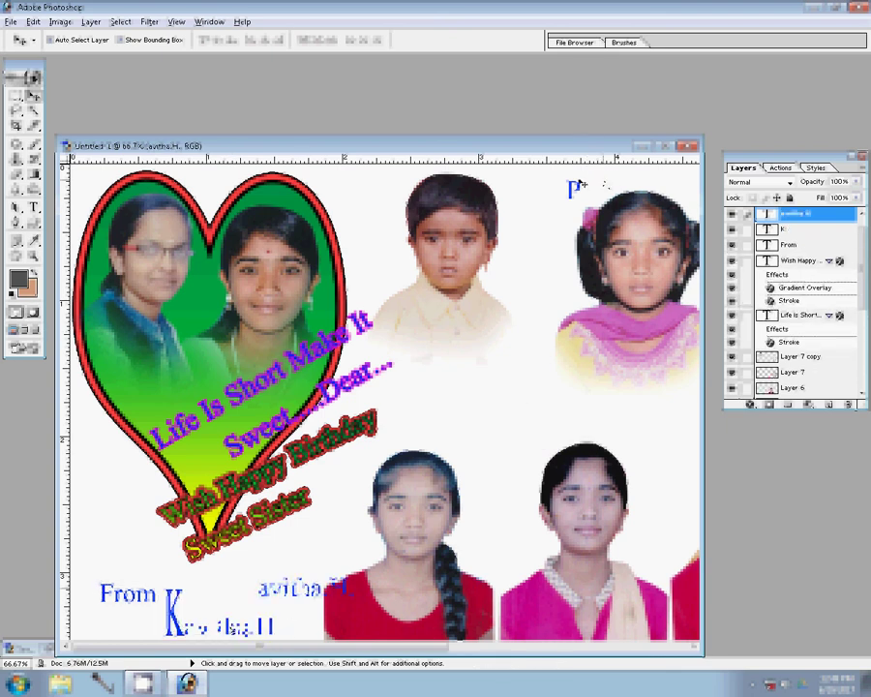
pyautogui.keyDown('ctrl'); pyautogui.click(575, 189); pyautogui.keyUp('ctrl')
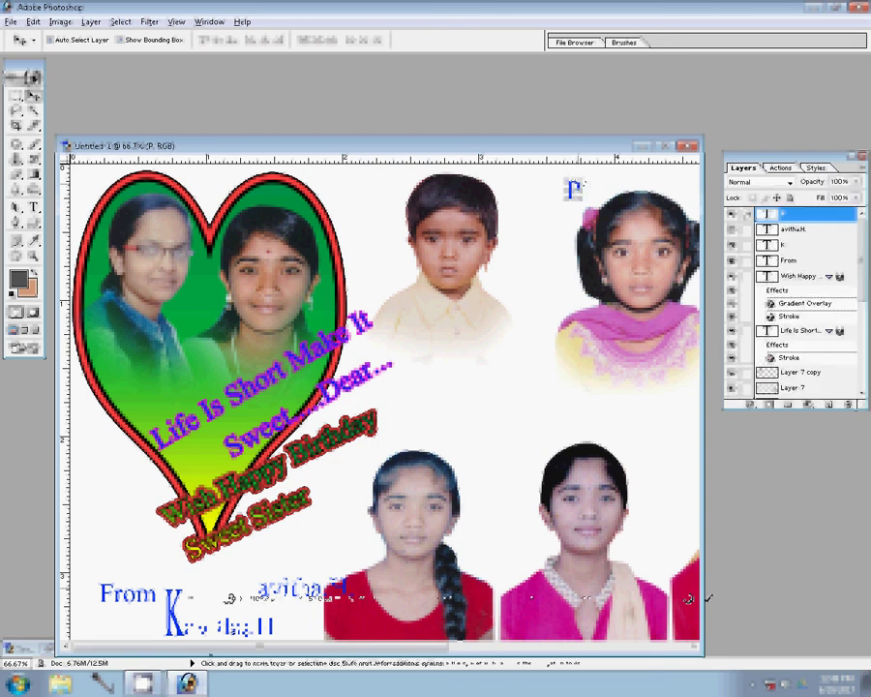
pyautogui.hotkey('ctrl', 't')
pyautogui.press('Return')
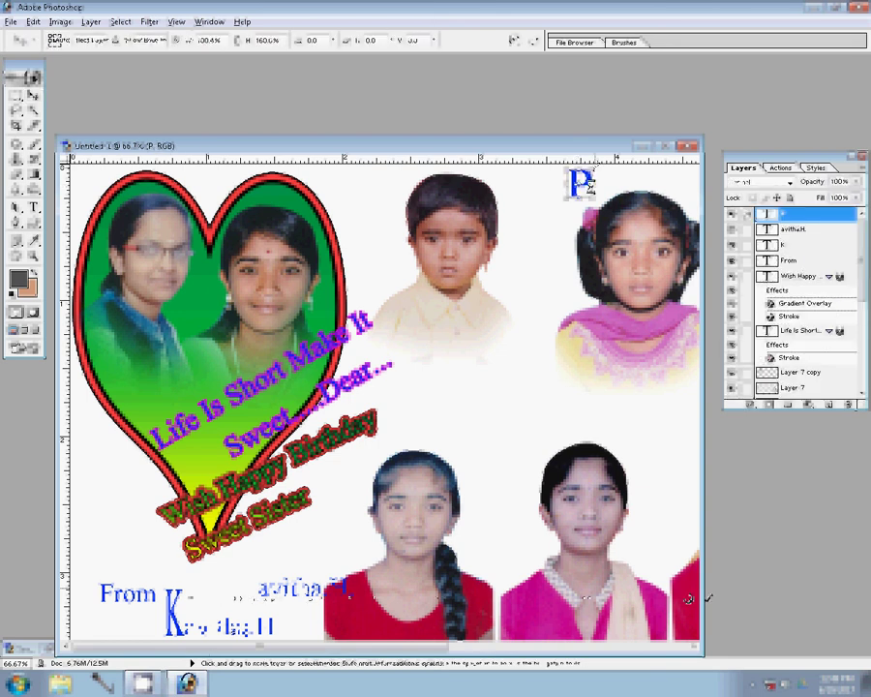
pyautogui.moveTo(578, 184); pyautogui.dragTo(302, 616)
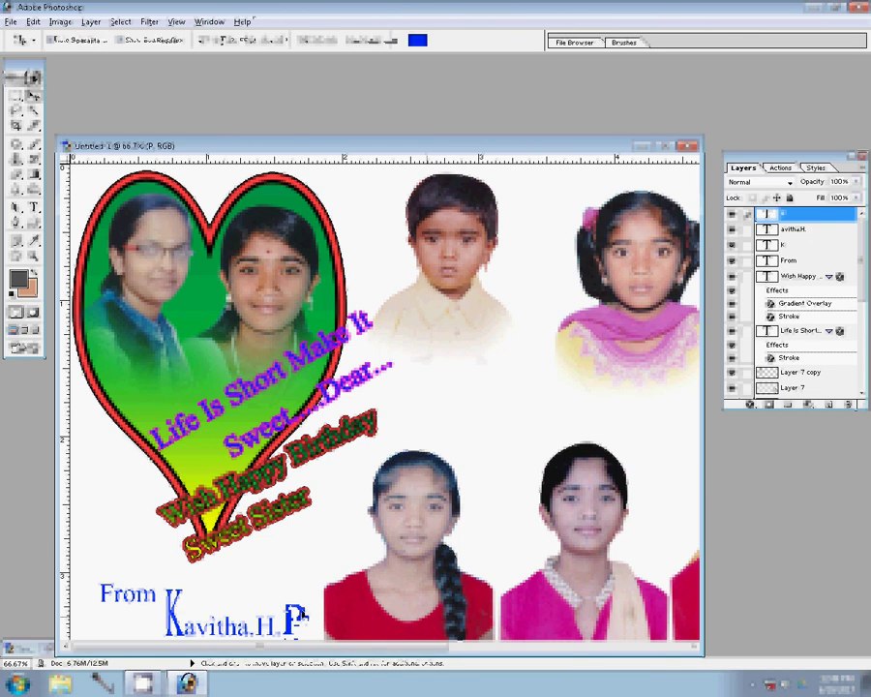
# Step: Try Arial, AR BERKLEY, AR BLANCA and AR BONNE on the final P until it shows AR DARLING
pyautogui.click(33, 206)
pyautogui.click(145, 41)
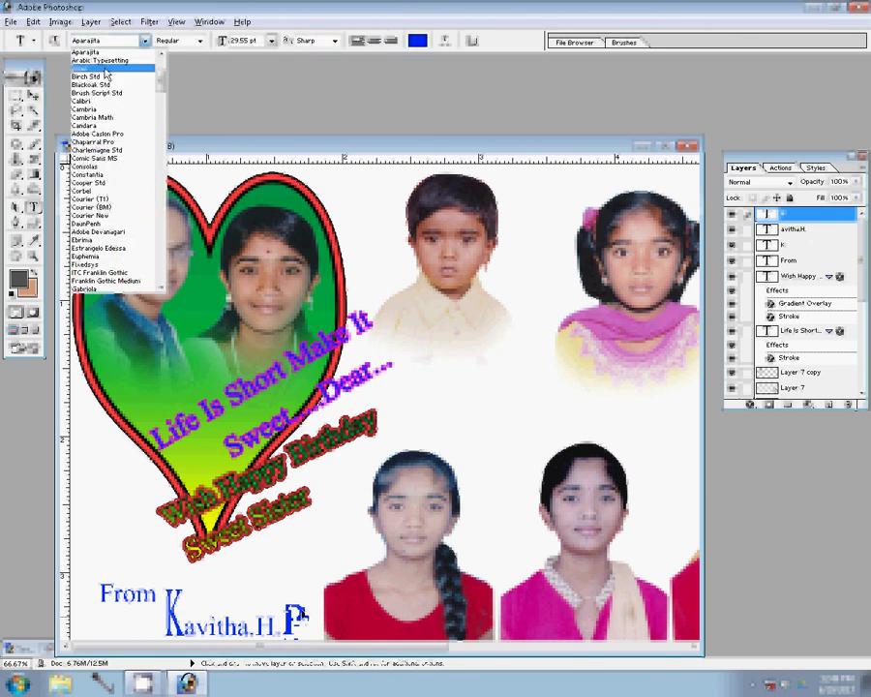
pyautogui.click(106, 69)
pyautogui.click(145, 41)
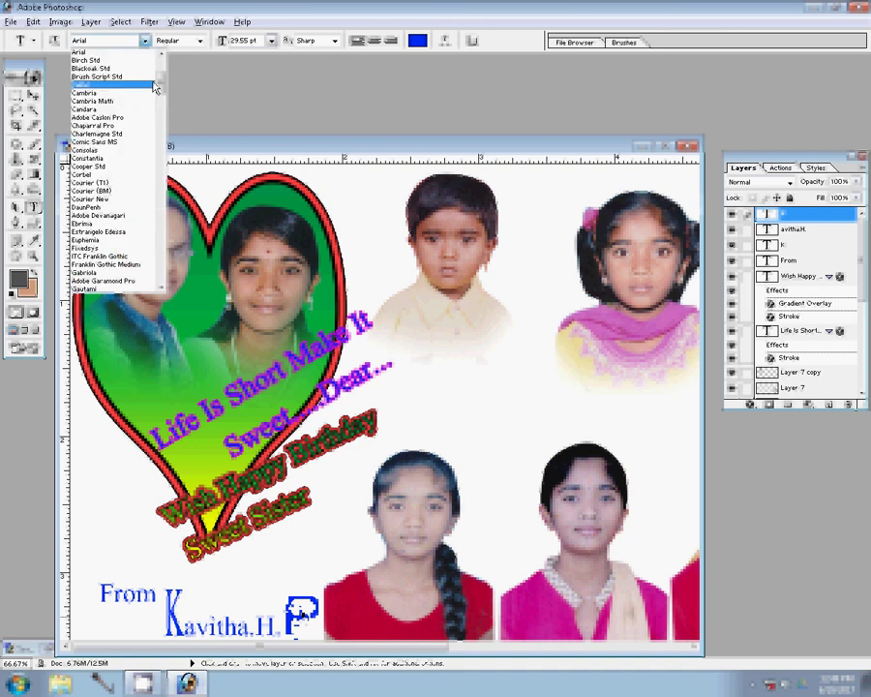
pyautogui.scroll(5, 116, 97)
pyautogui.click(128, 55)
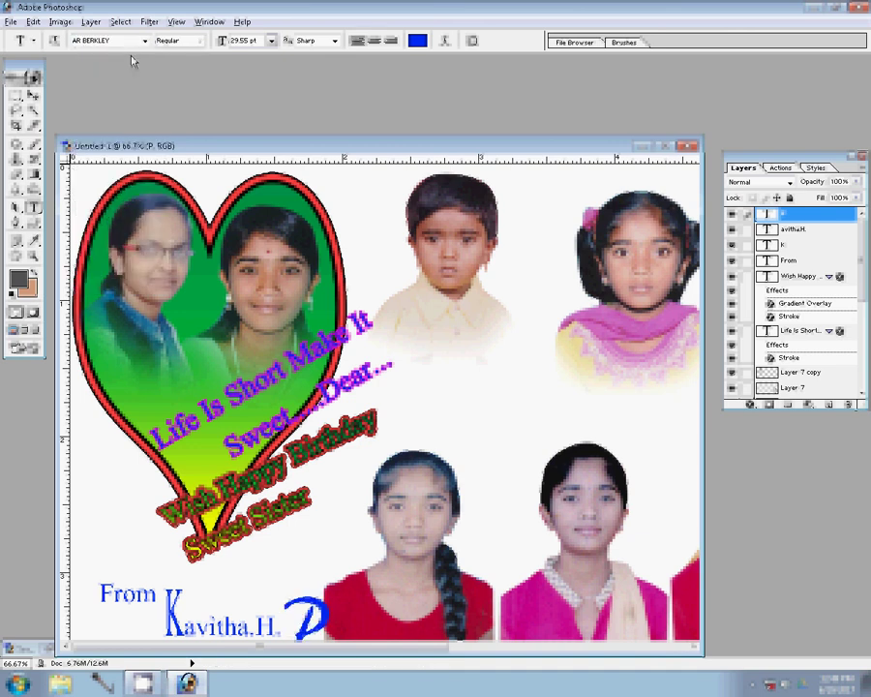
pyautogui.press('Down')
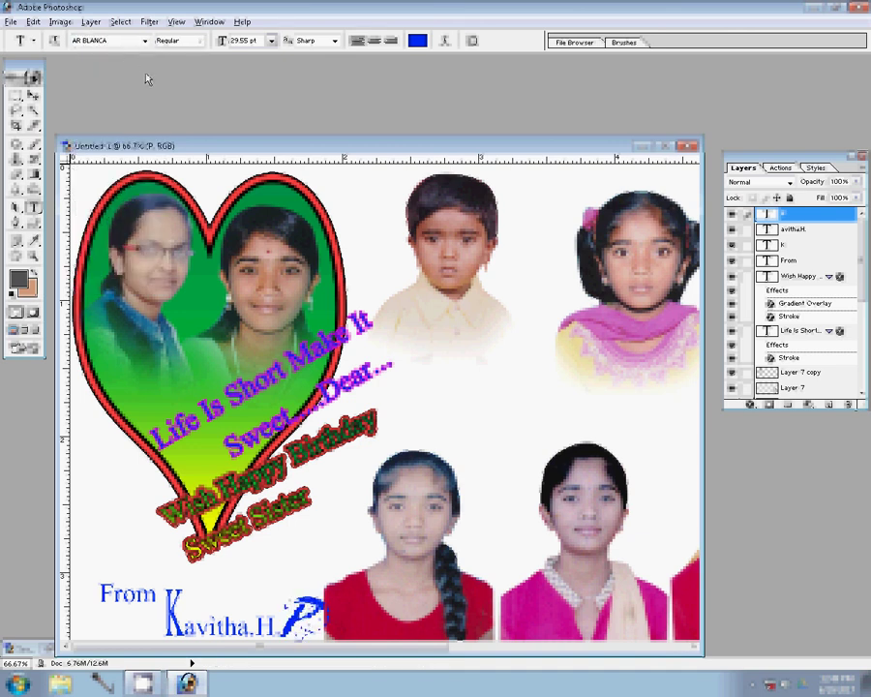
pyautogui.press('Down')
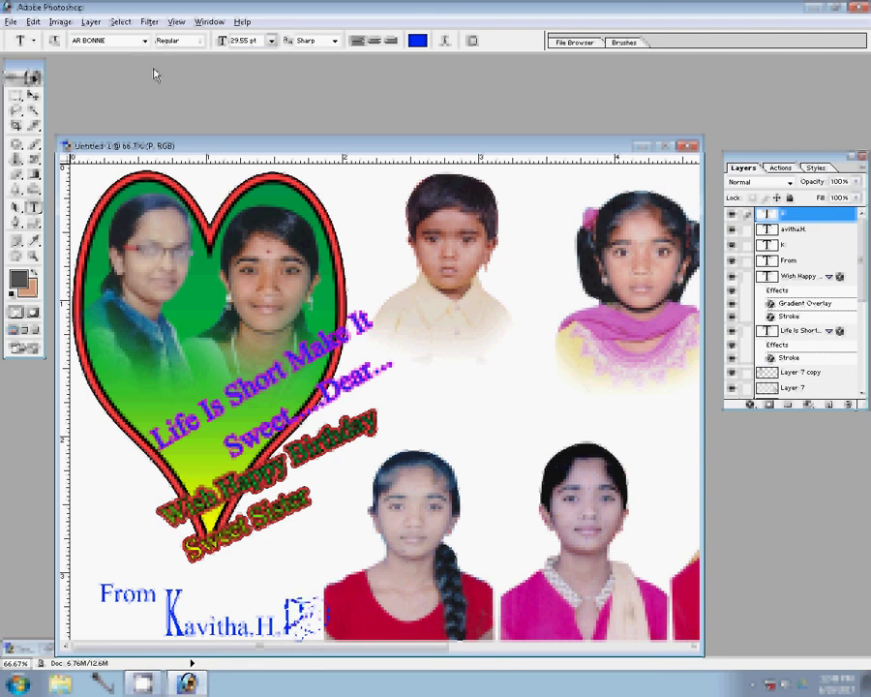
pyautogui.press('Down')
pyautogui.press('Down')
pyautogui.press('Down')
pyautogui.press('Down')
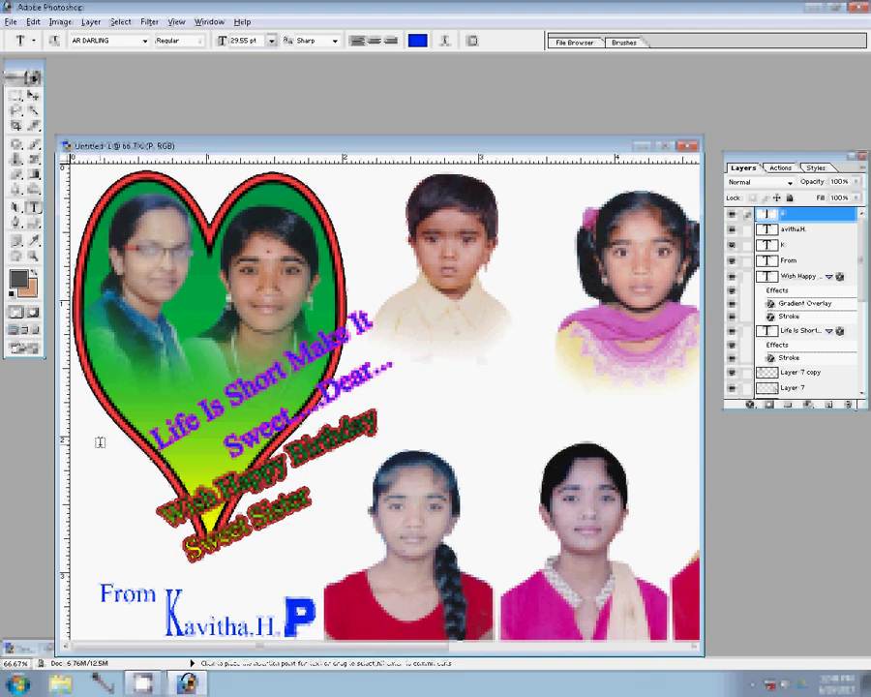
# Step: Set the signature's large K in the AR DARLING font
pyautogui.doubleClick(174, 608)
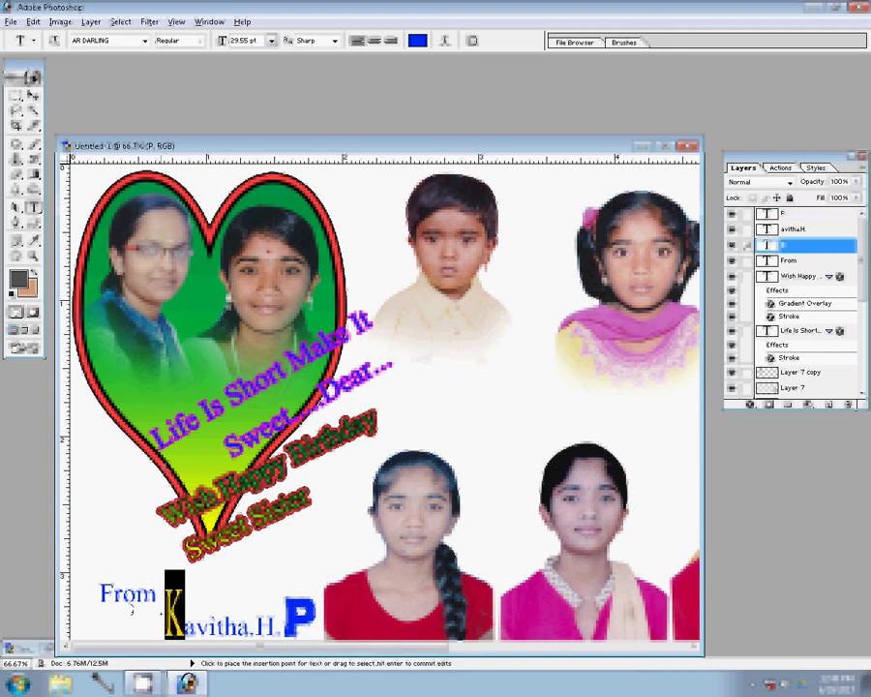
pyautogui.click(146, 41)
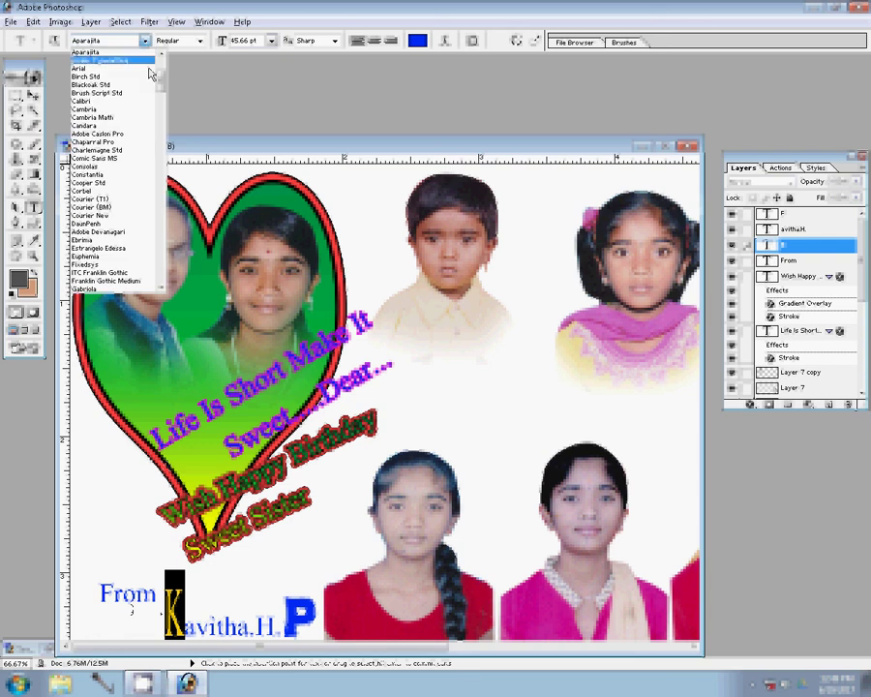
pyautogui.scroll(4, 155, 76)
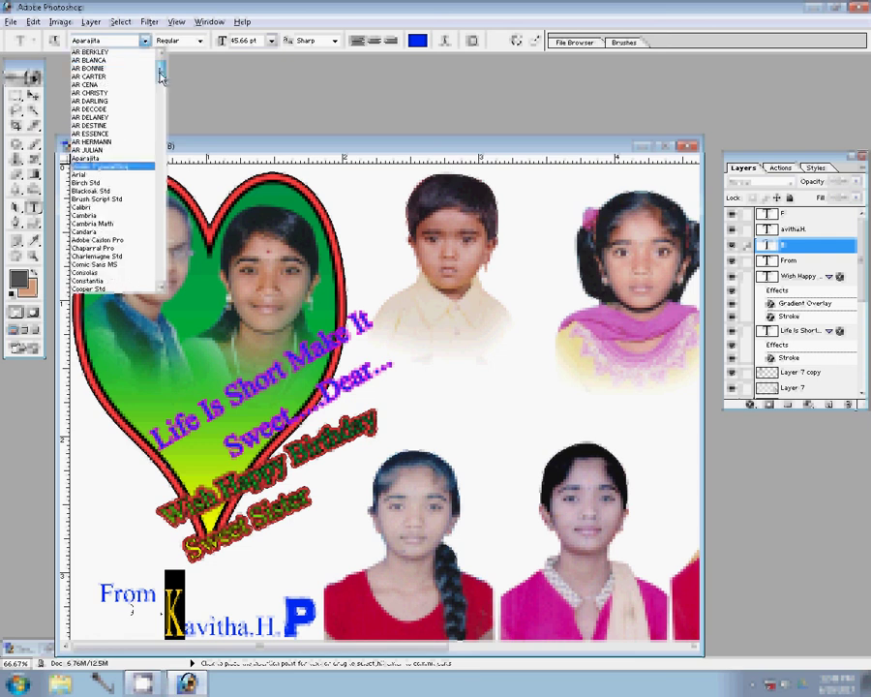
pyautogui.click(95, 102)
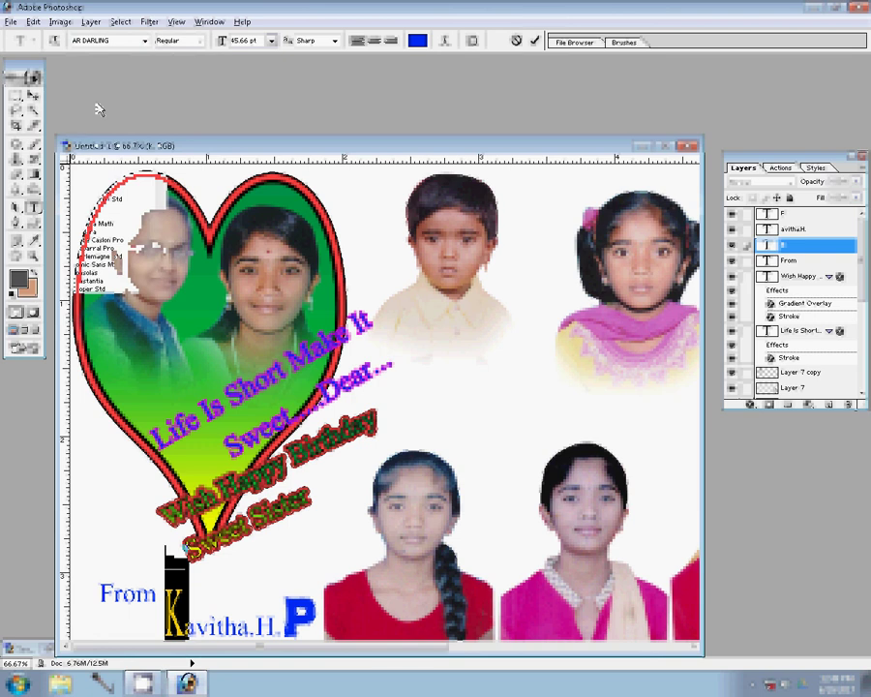
pyautogui.click(536, 42)
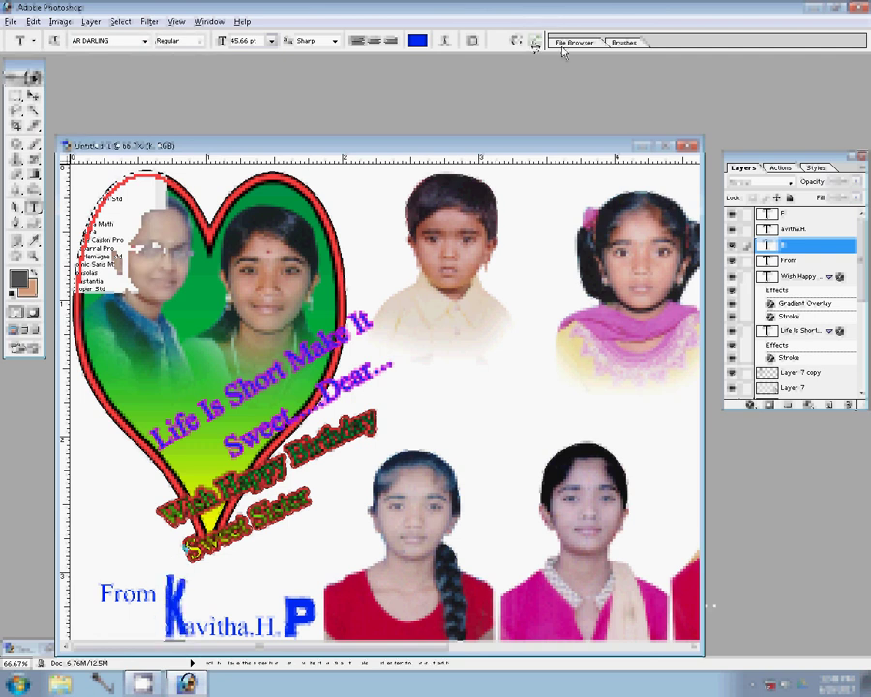
# Step: Scale the K's height down to about 63% to match the P
pyautogui.press('v')
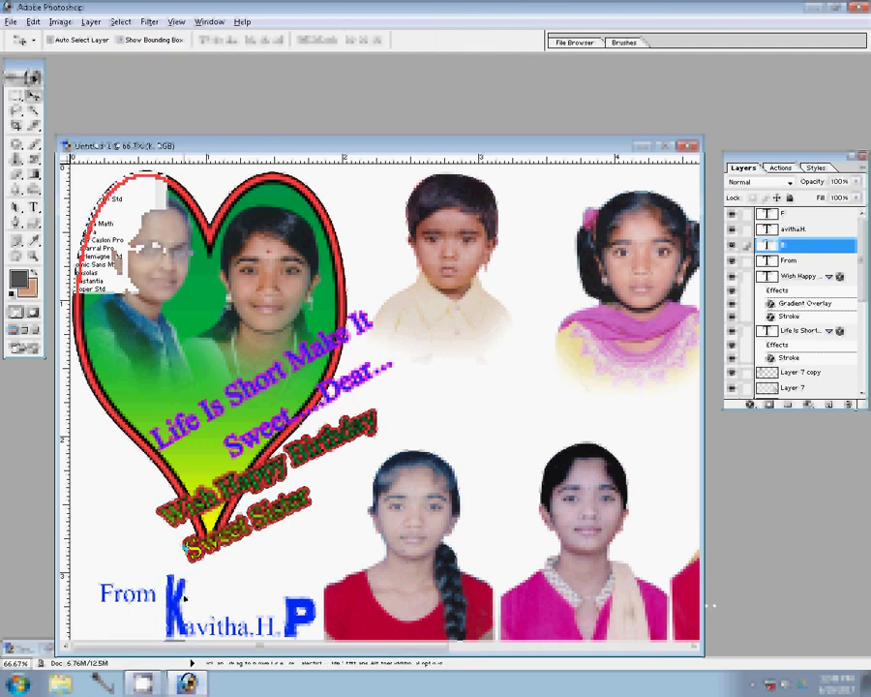
pyautogui.hotkey('ctrl', 't')
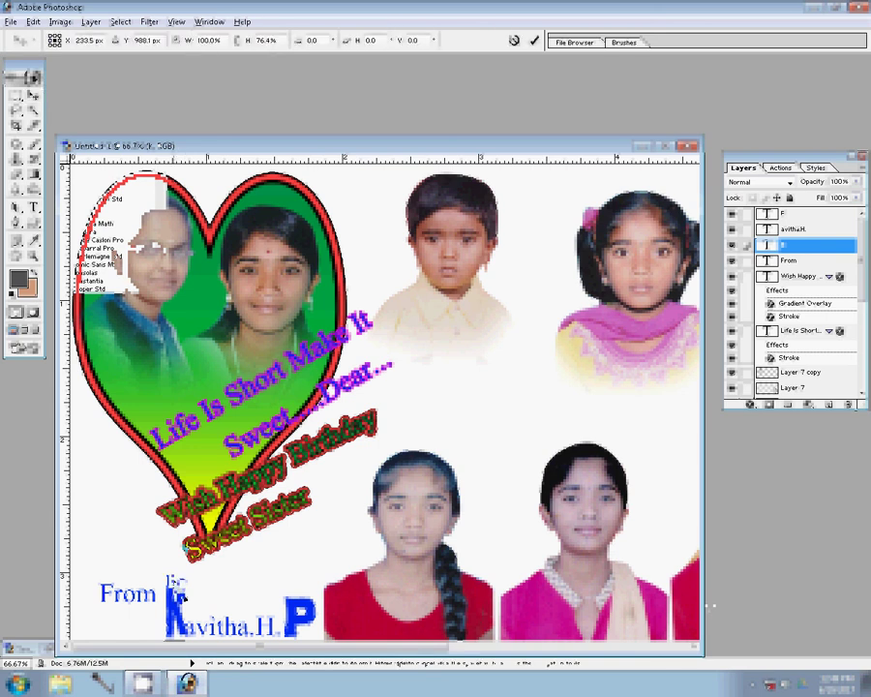
pyautogui.moveTo(177, 592); pyautogui.dragTo(177, 598)
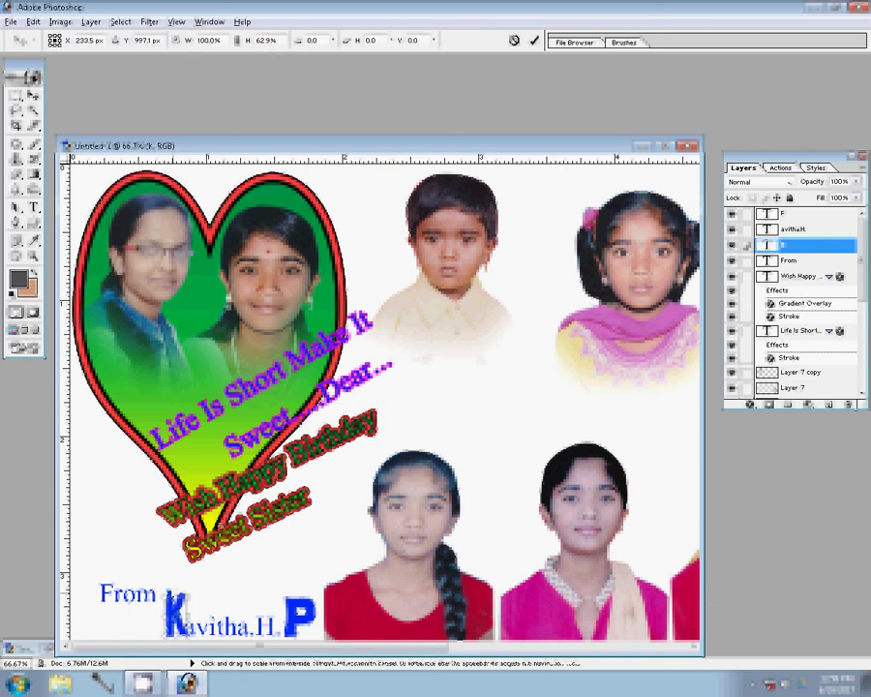
pyautogui.press('Return')
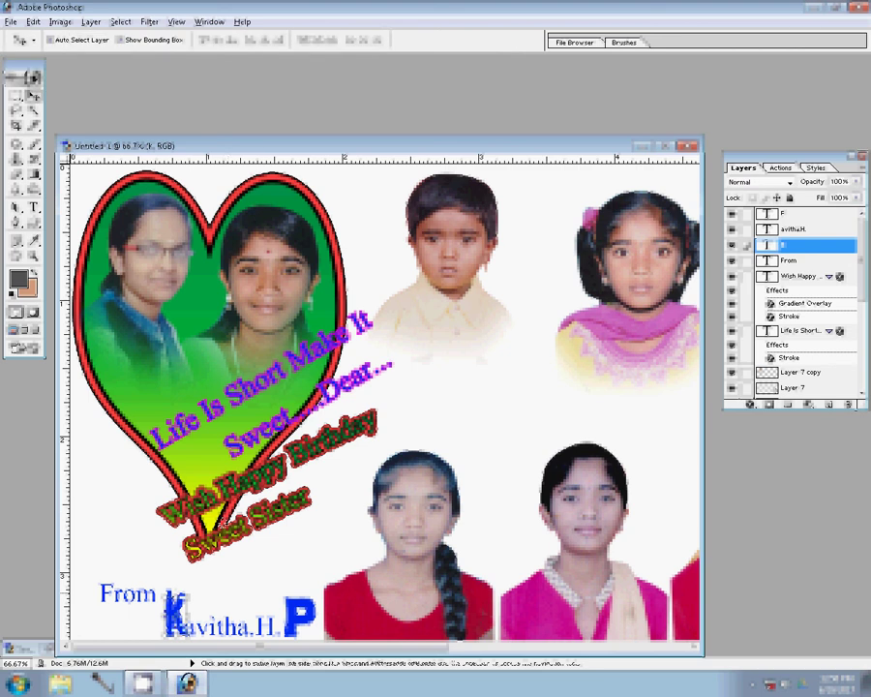
pyautogui.hotkey('alt', 'shift', '[')
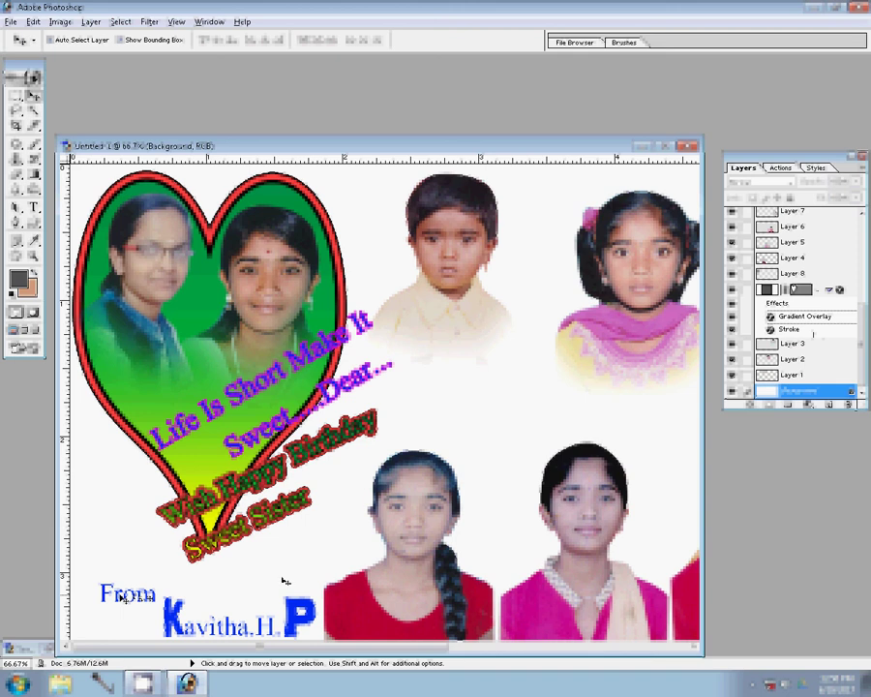
# Step: Change the blue From text's font family to AR CENA
pyautogui.keyDown('ctrl'); pyautogui.click(121, 595); pyautogui.keyUp('ctrl')
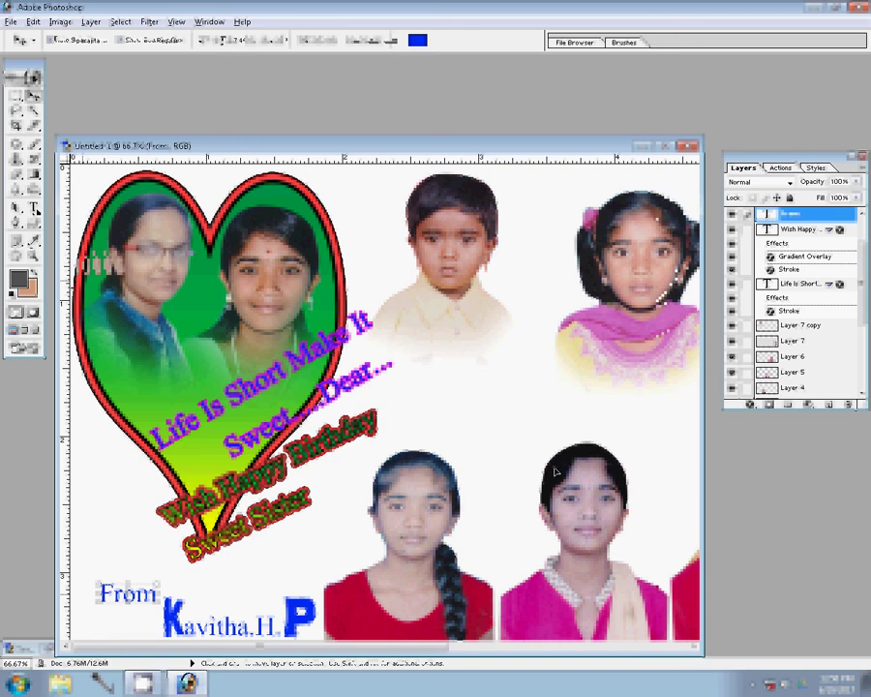
pyautogui.press('t')
pyautogui.click(144, 41)
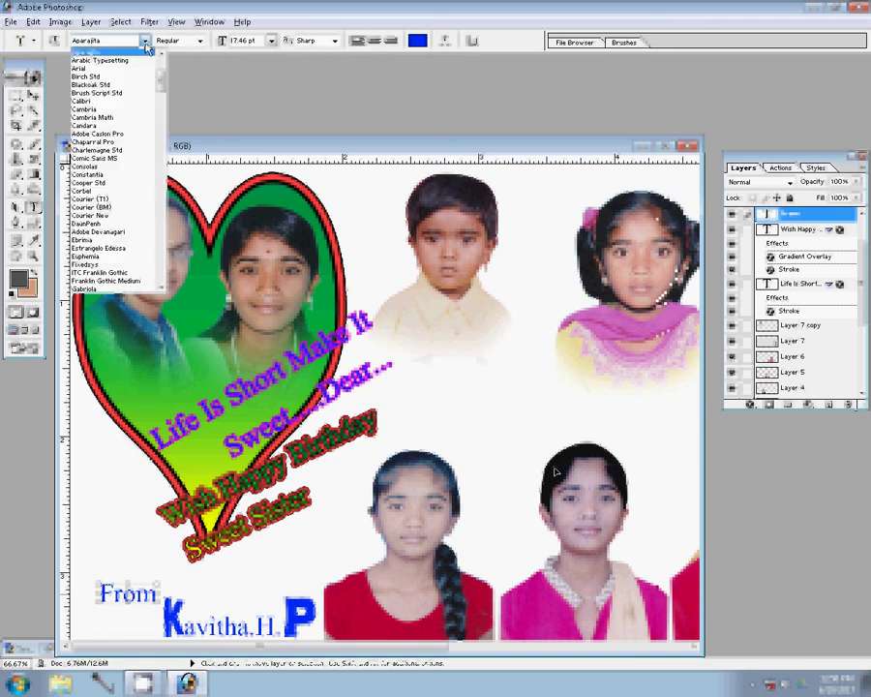
pyautogui.scroll(4, 117, 85)
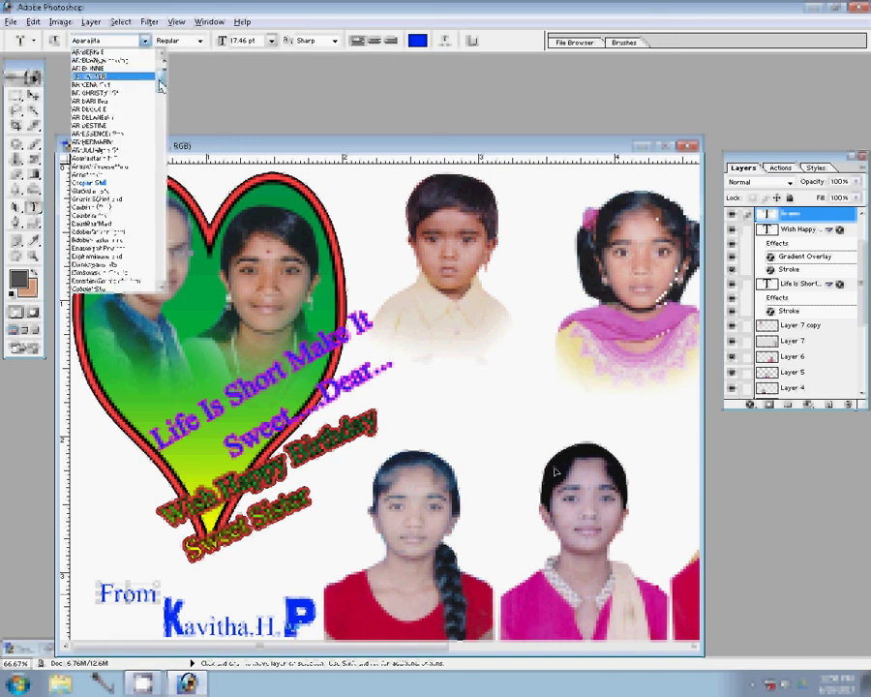
pyautogui.click(104, 85)
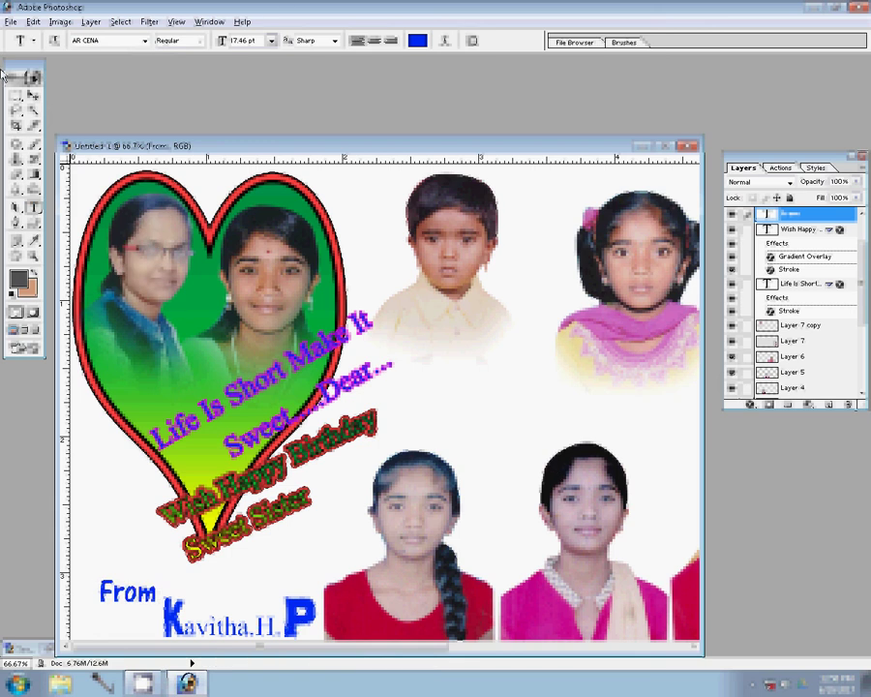
pyautogui.click(34, 94)
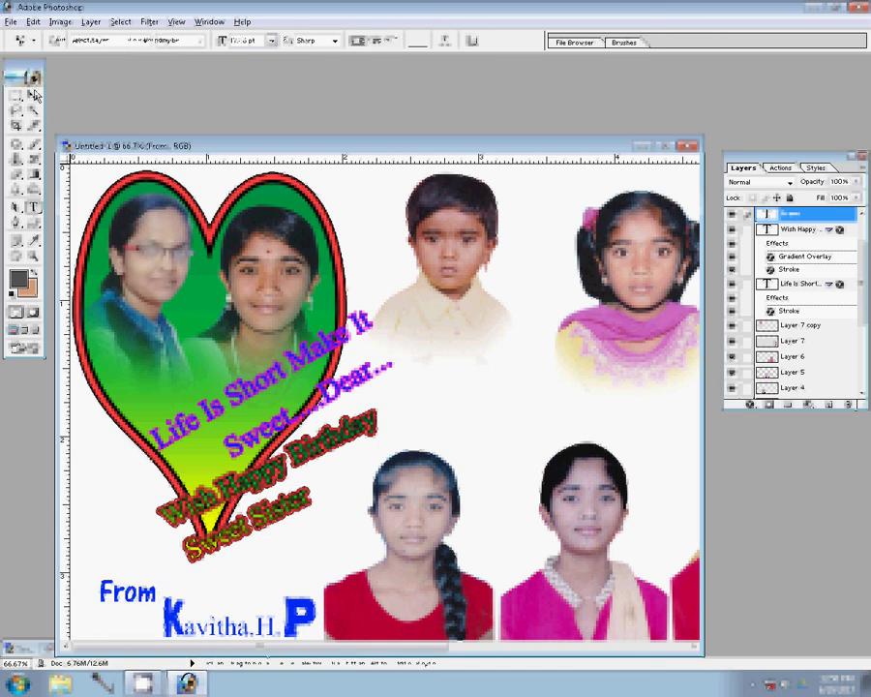
pyautogui.click(34, 94)
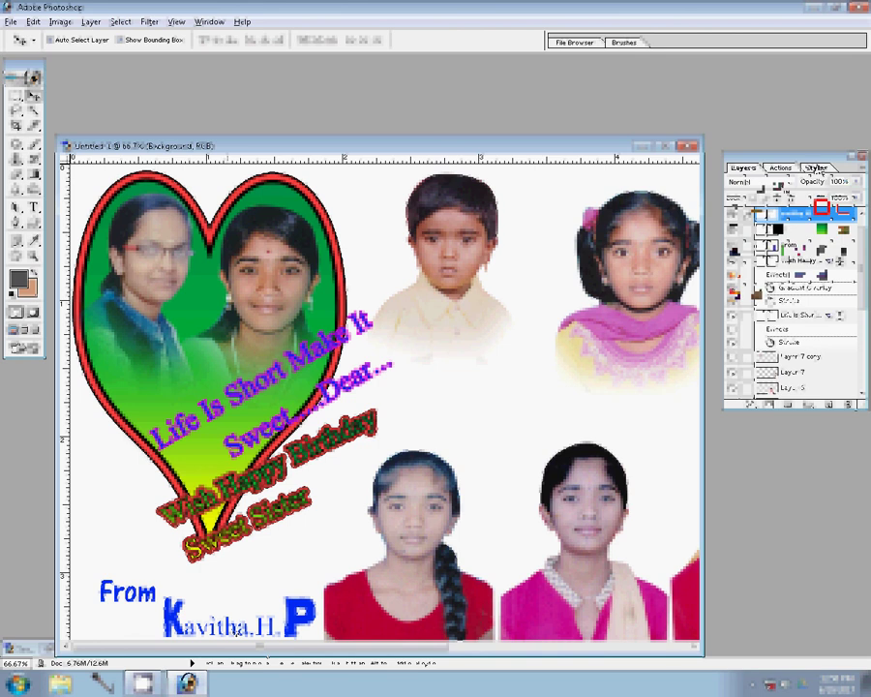
pyautogui.click(736, 185)
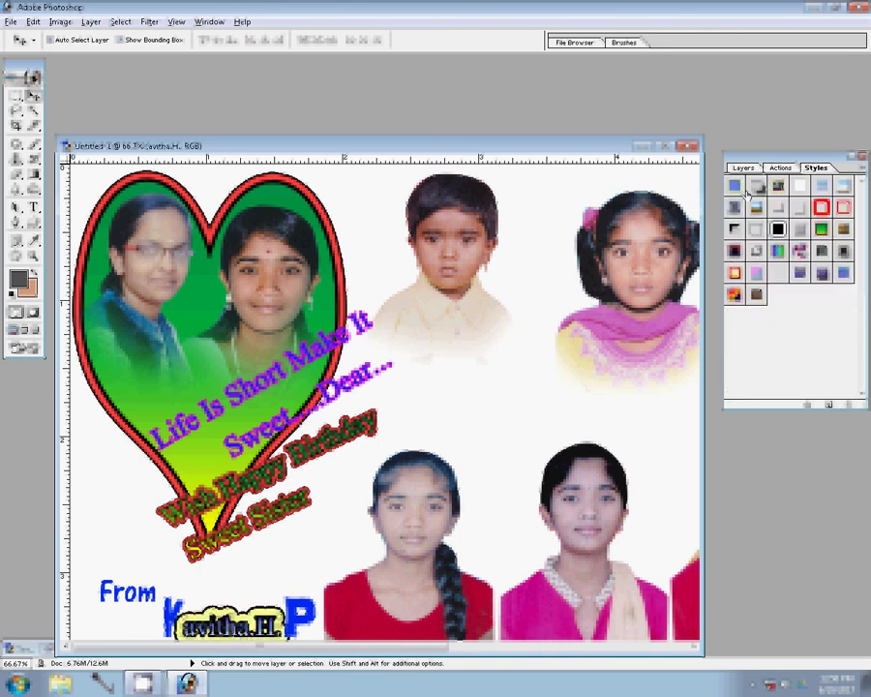
pyautogui.click(743, 168)
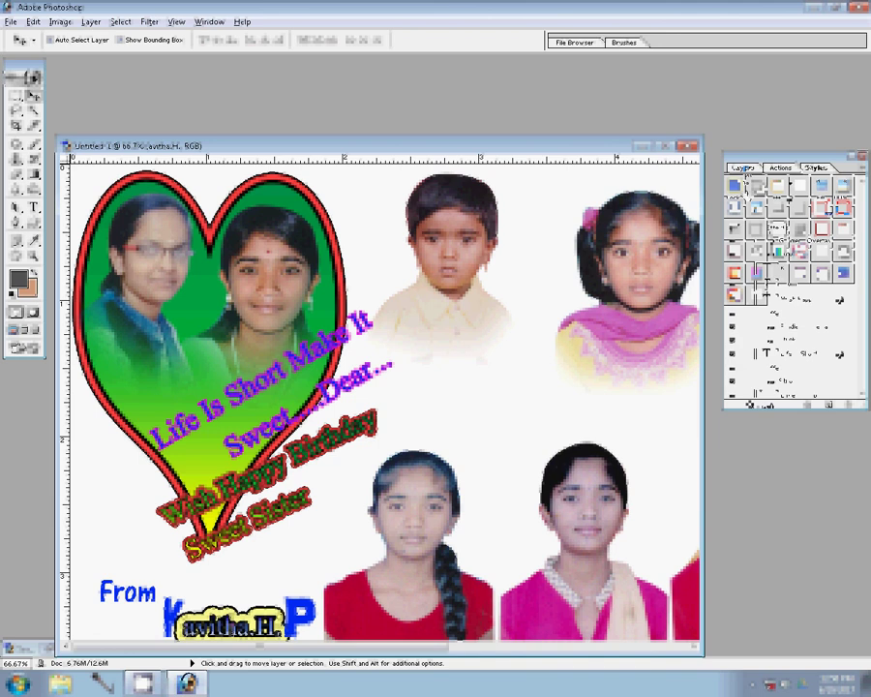
pyautogui.click(750, 404)
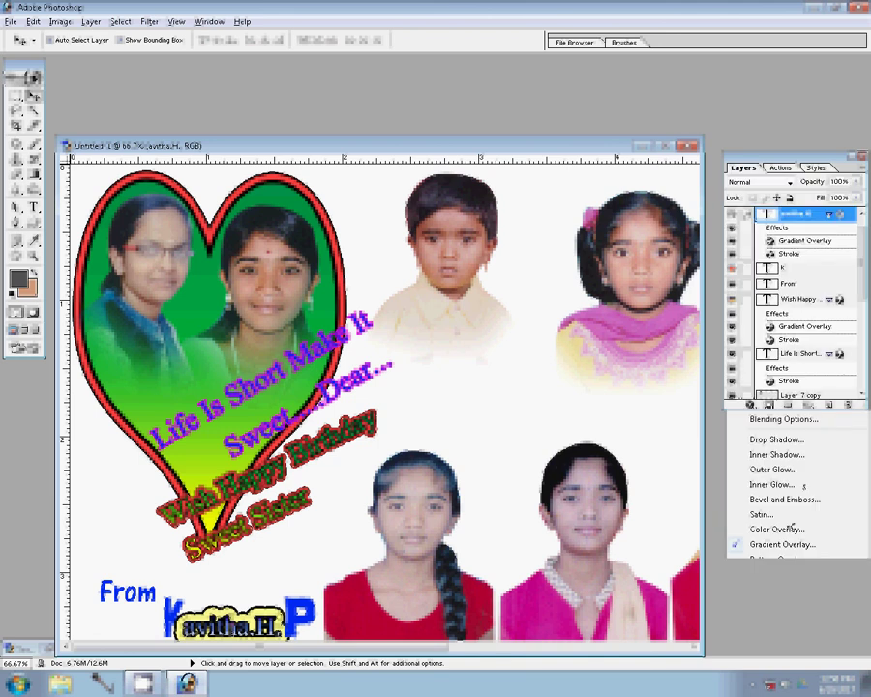
pyautogui.click(764, 441)
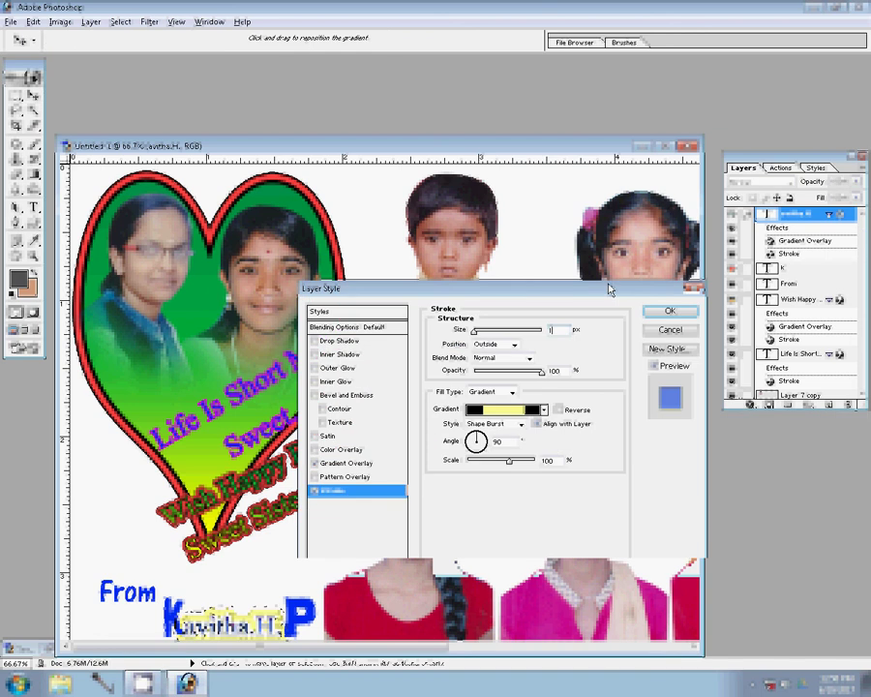
pyautogui.write('2')
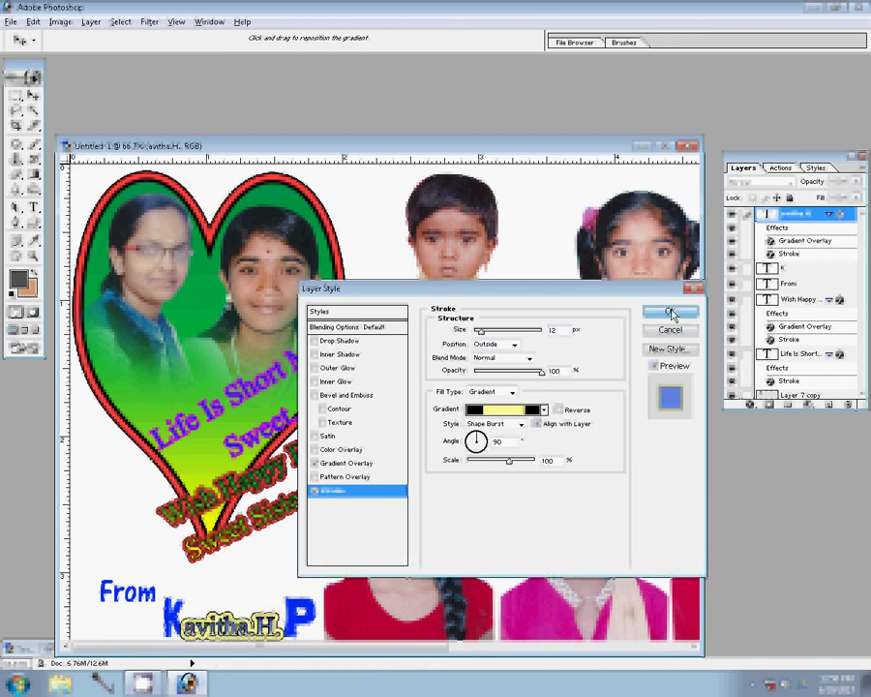
pyautogui.click(670, 311)
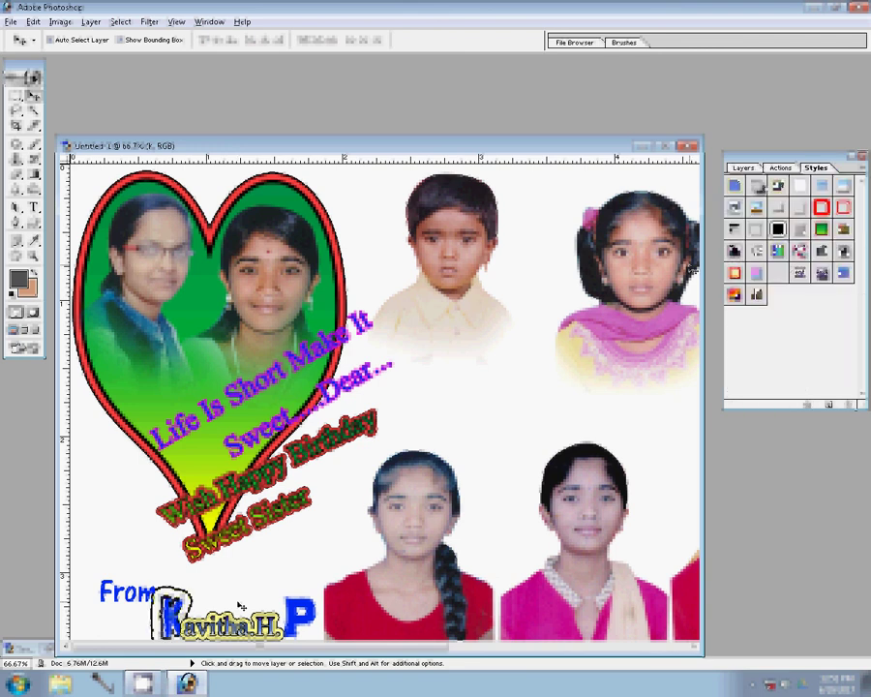
# Step: Add a gradient stroke outline to the K letter
pyautogui.click(743, 167)
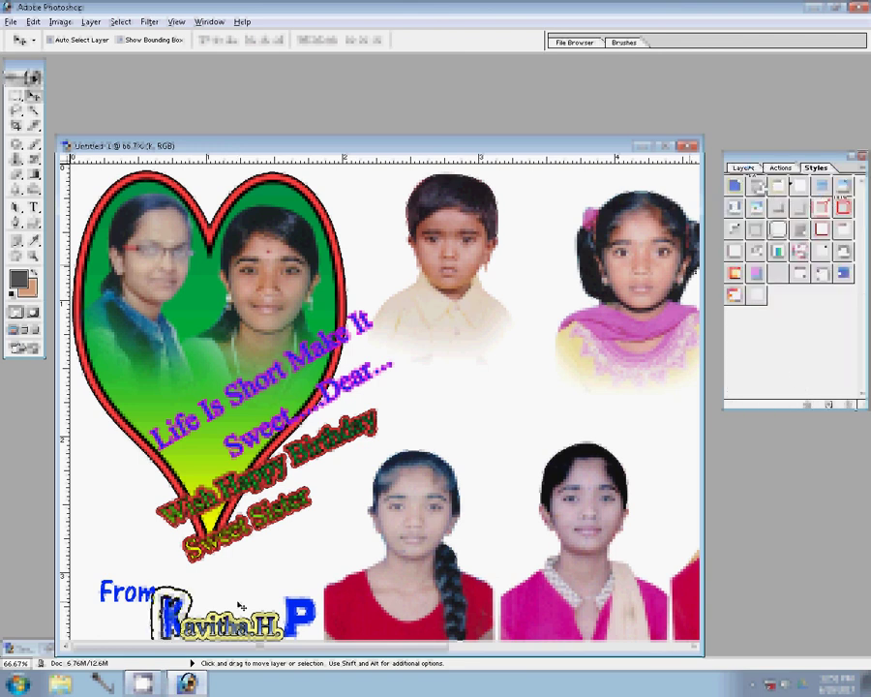
pyautogui.click(751, 406)
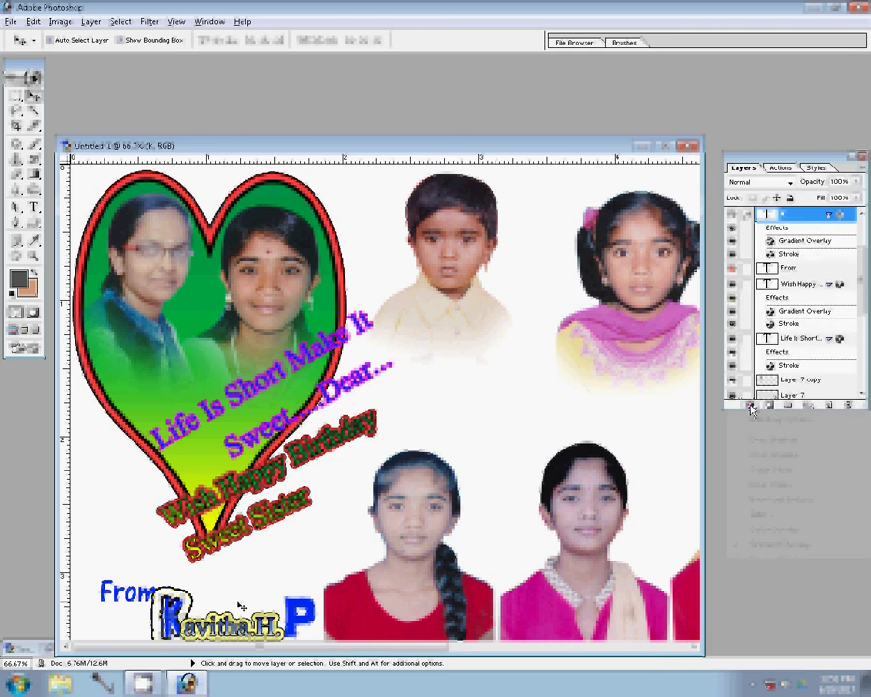
pyautogui.click(765, 544)
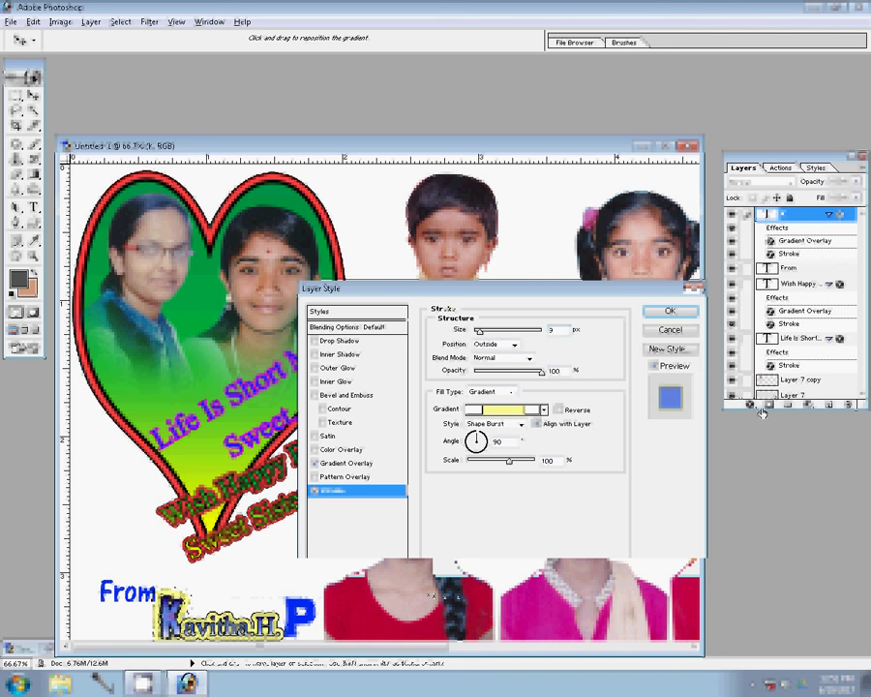
pyautogui.click(684, 313)
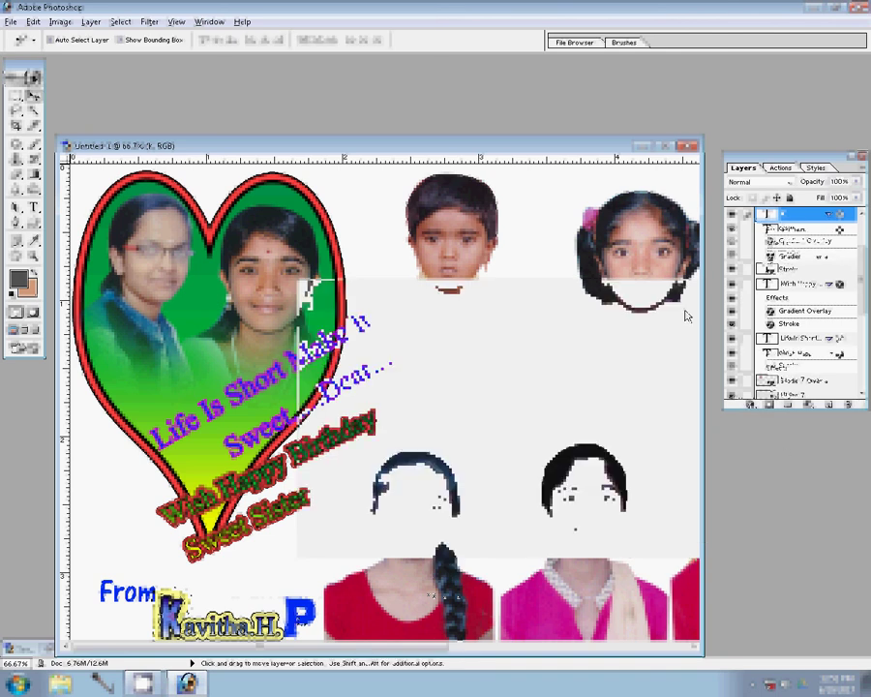
# Step: Add a gradient stroke outline to the P letter
pyautogui.click(751, 404)
pyautogui.click(756, 587)
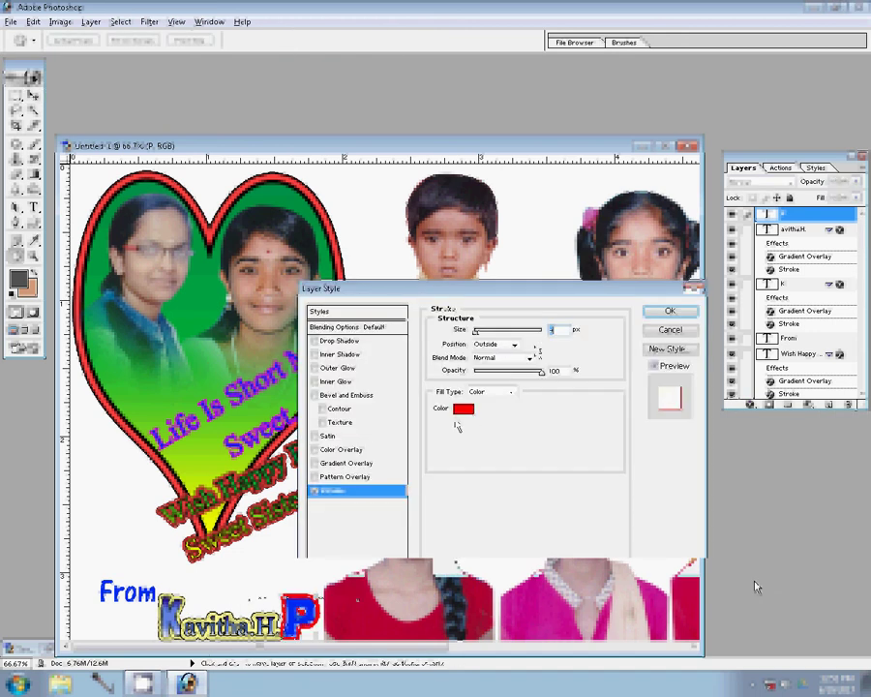
pyautogui.write('3')
pyautogui.click(463, 408)
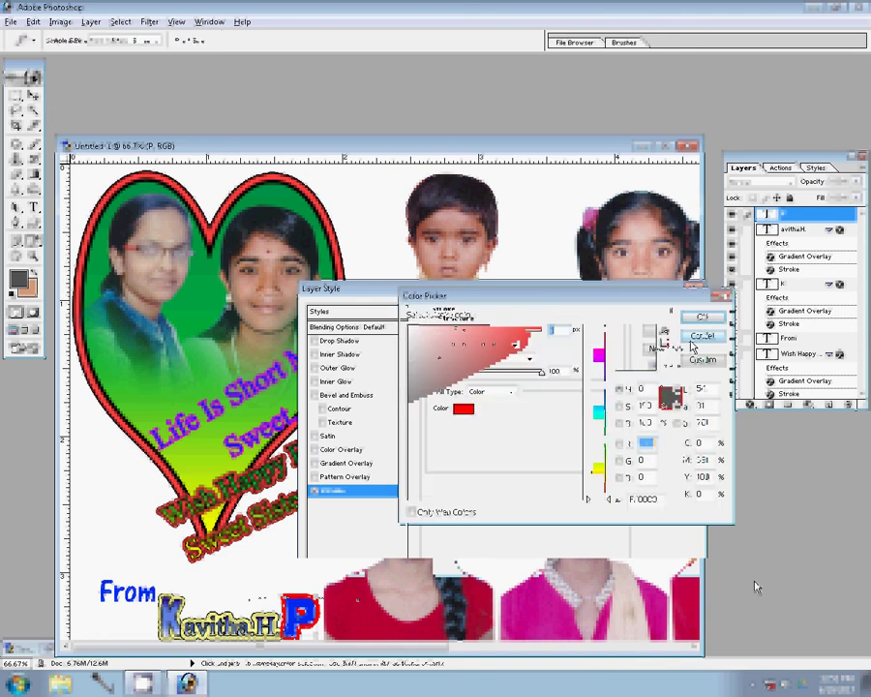
pyautogui.click(699, 336)
pyautogui.click(702, 317)
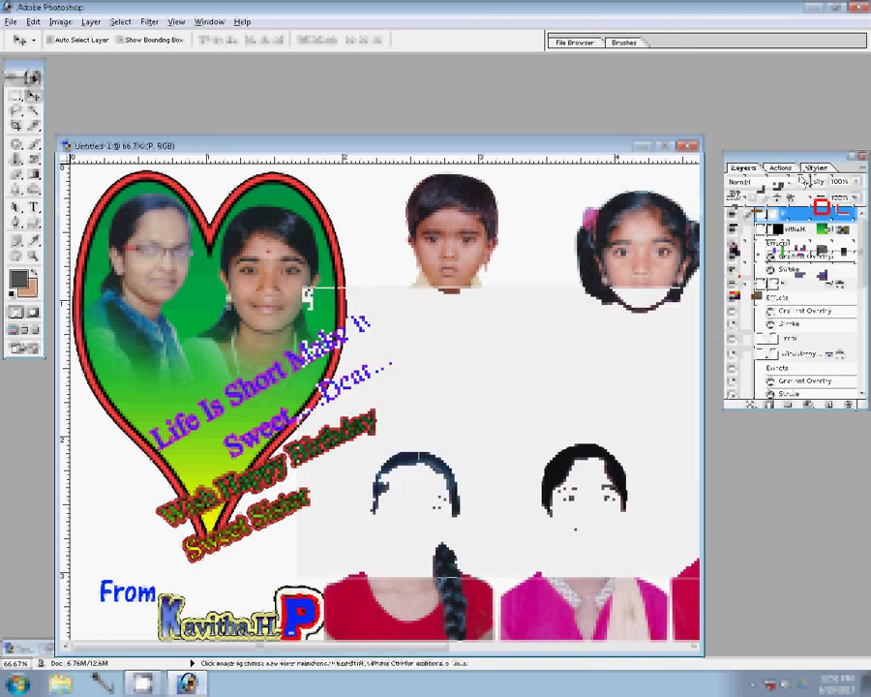
pyautogui.click(815, 167)
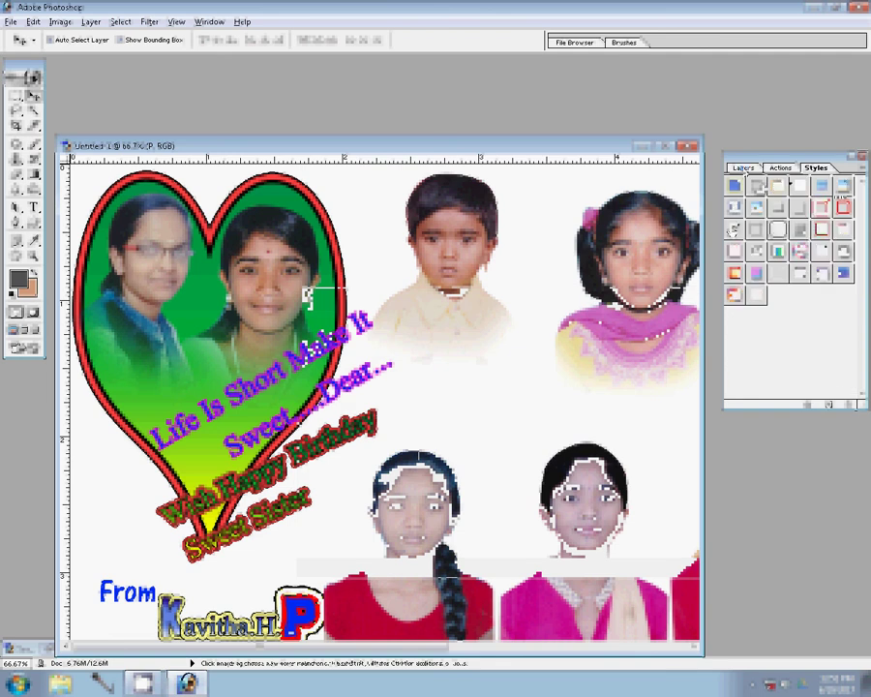
pyautogui.click(742, 169)
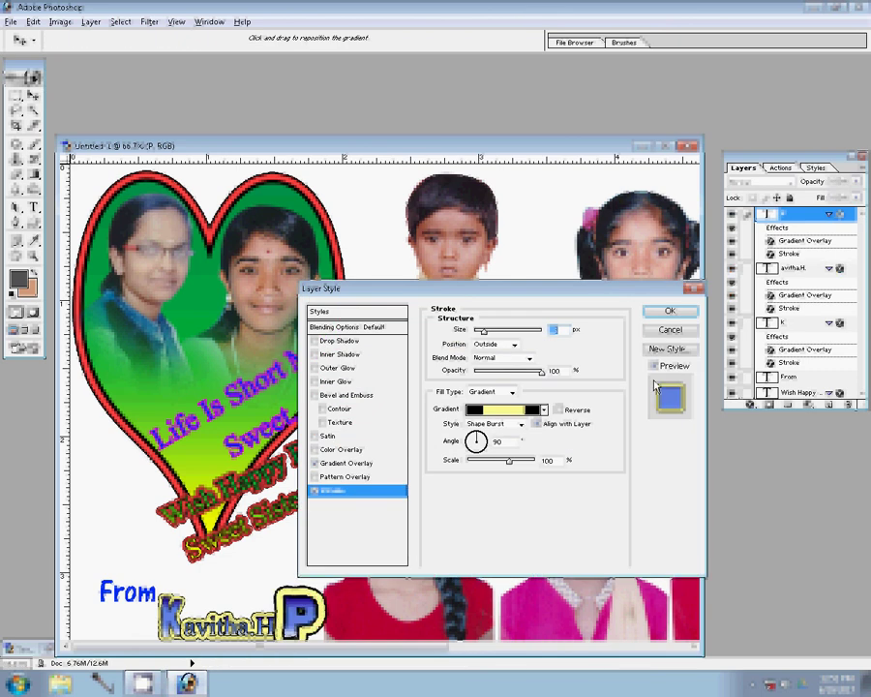
pyautogui.click(670, 312)
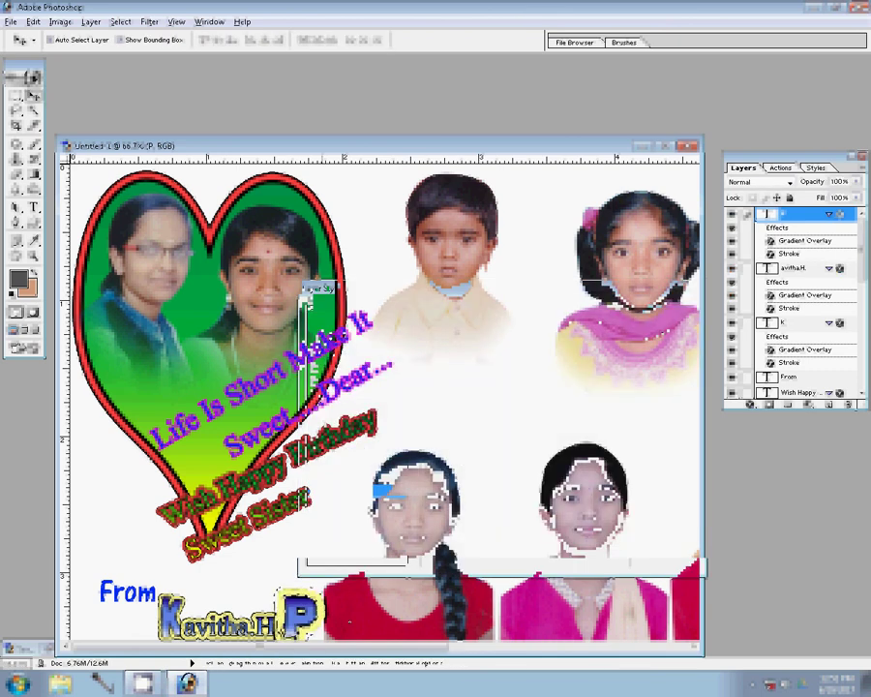
pyautogui.hotkey('ctrl', '-')
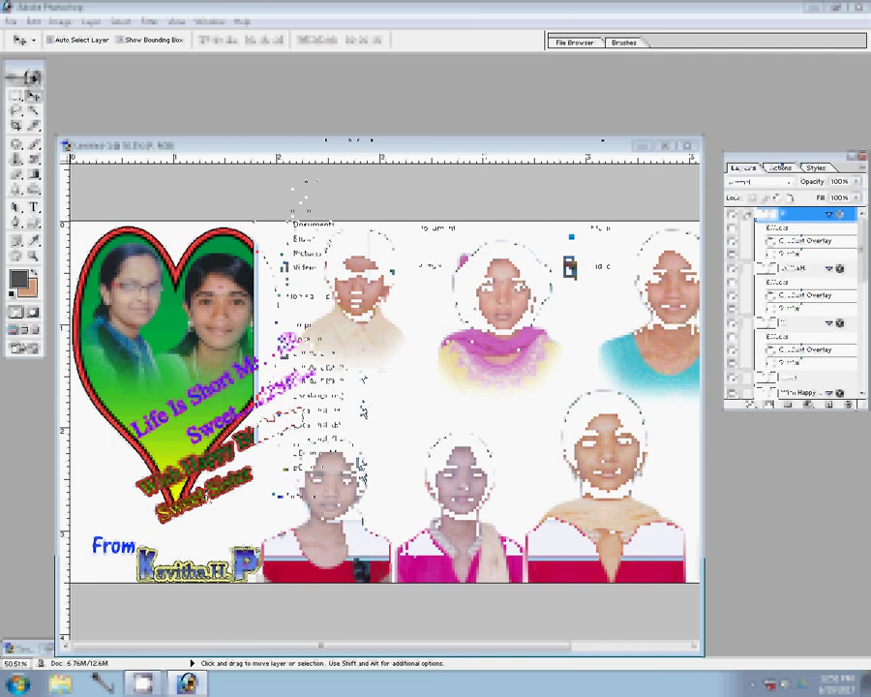
# Step: Browse Local Disk (J:) > scenery images and select the 05 copy image
pyautogui.click(330, 440)
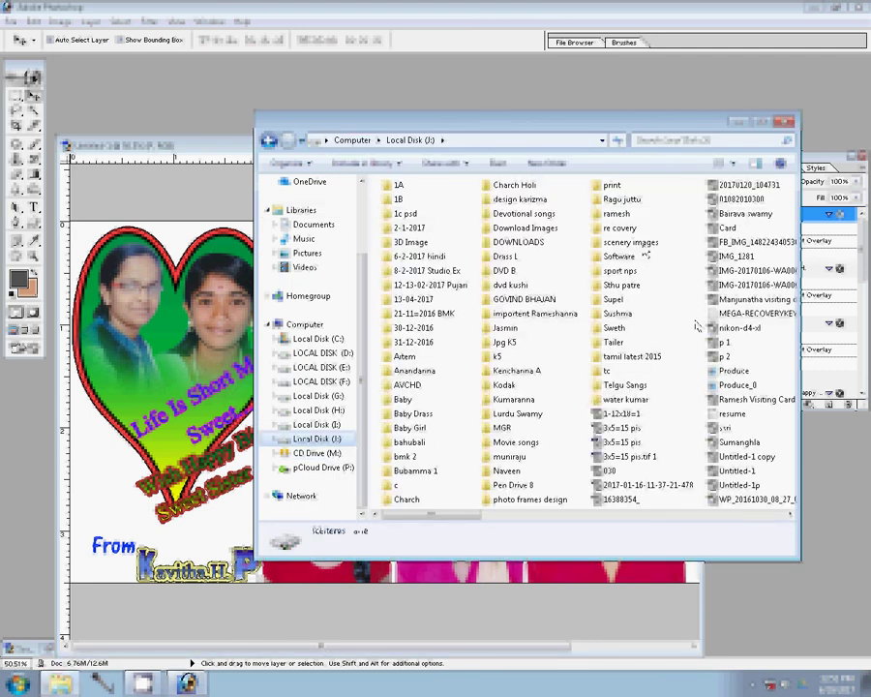
pyautogui.doubleClick(634, 243)
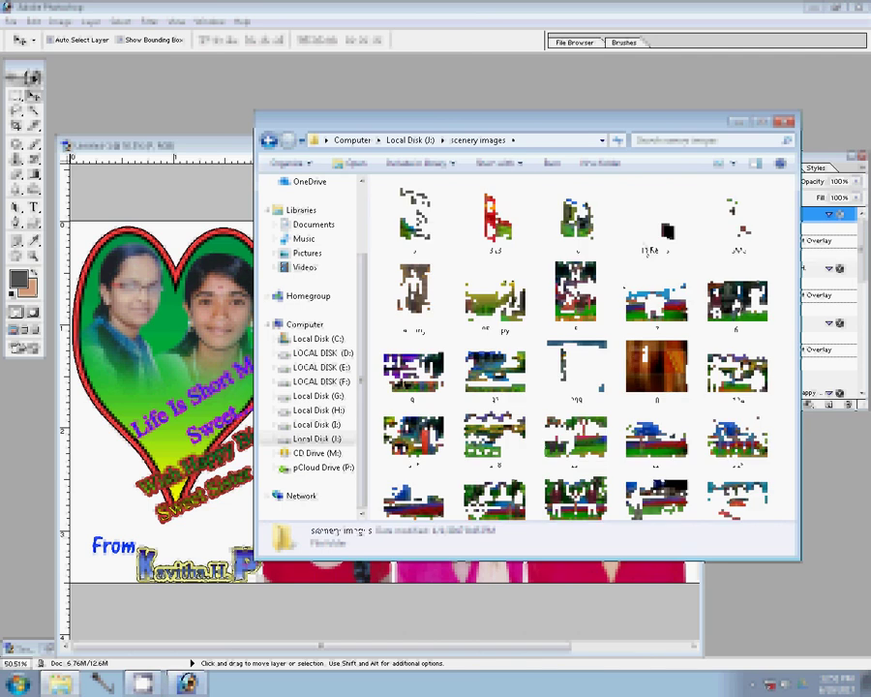
pyautogui.doubleClick(417, 223)
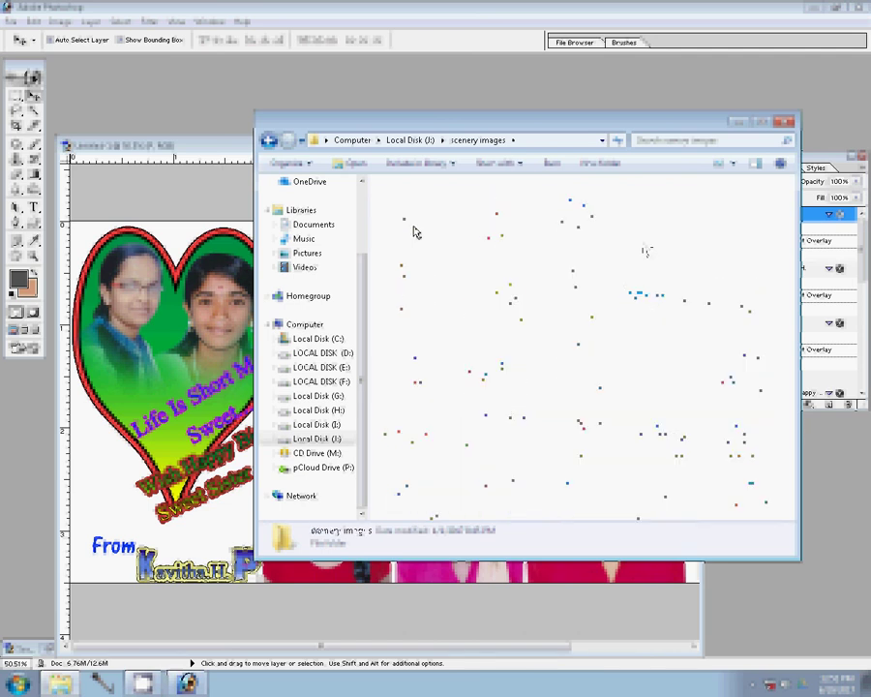
pyautogui.press('BackSpace')
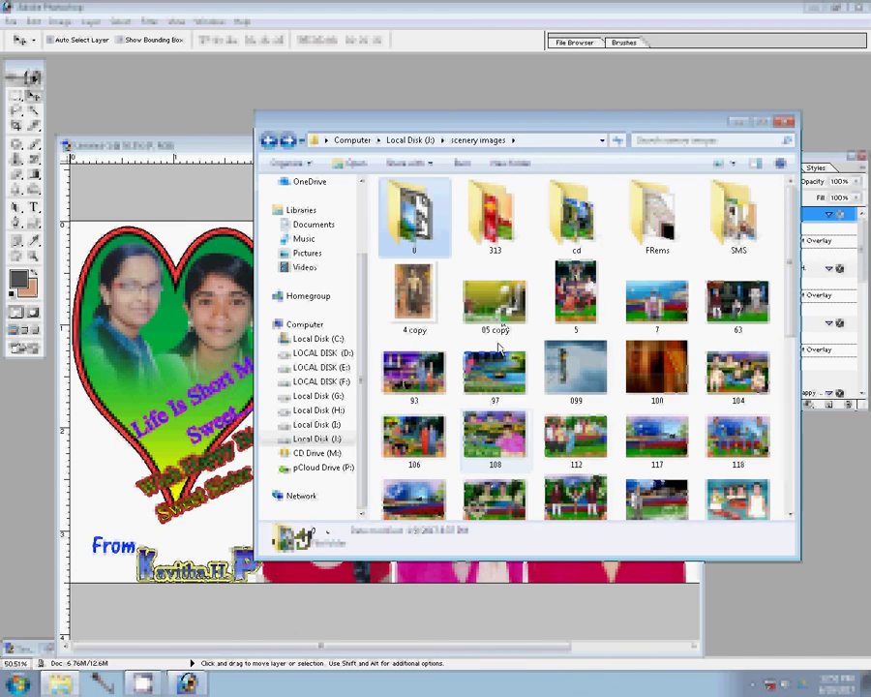
pyautogui.click(495, 302)
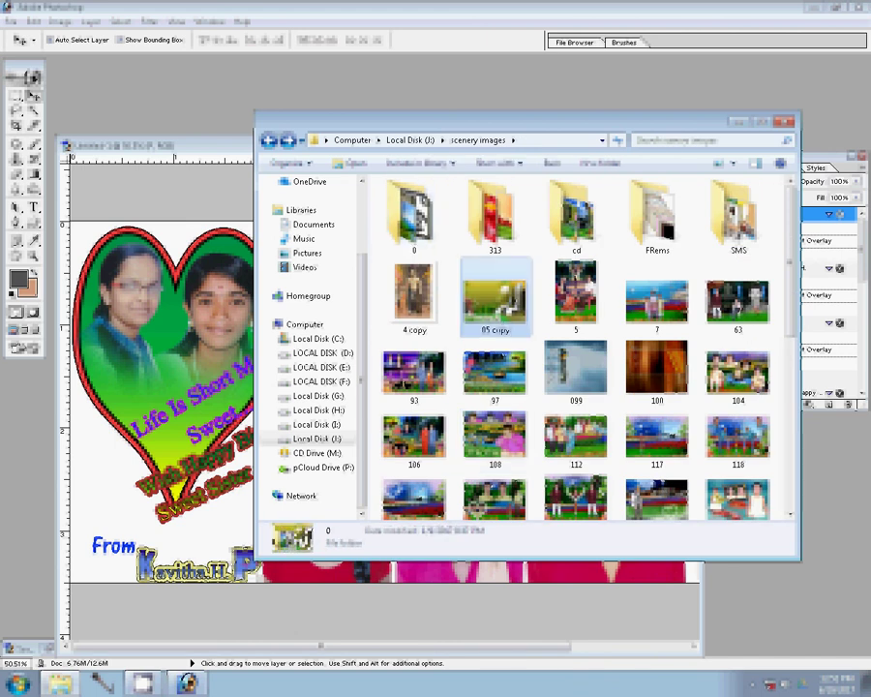
# Step: Drag 05 copy into the collage as Layer 9 and shrink it down
pyautogui.click(660, 571)
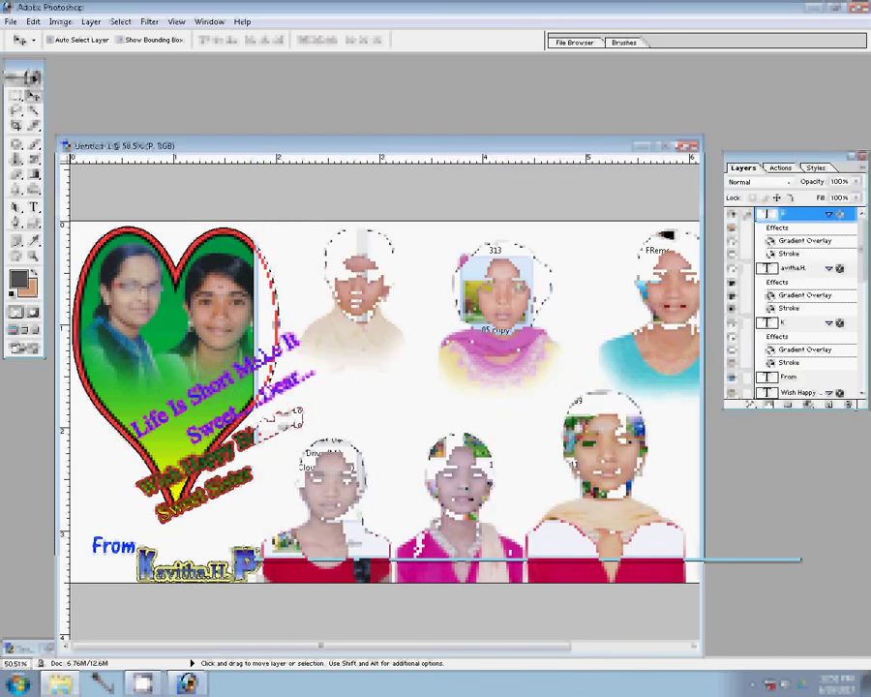
pyautogui.moveTo(660, 572); pyautogui.dragTo(700, 579)
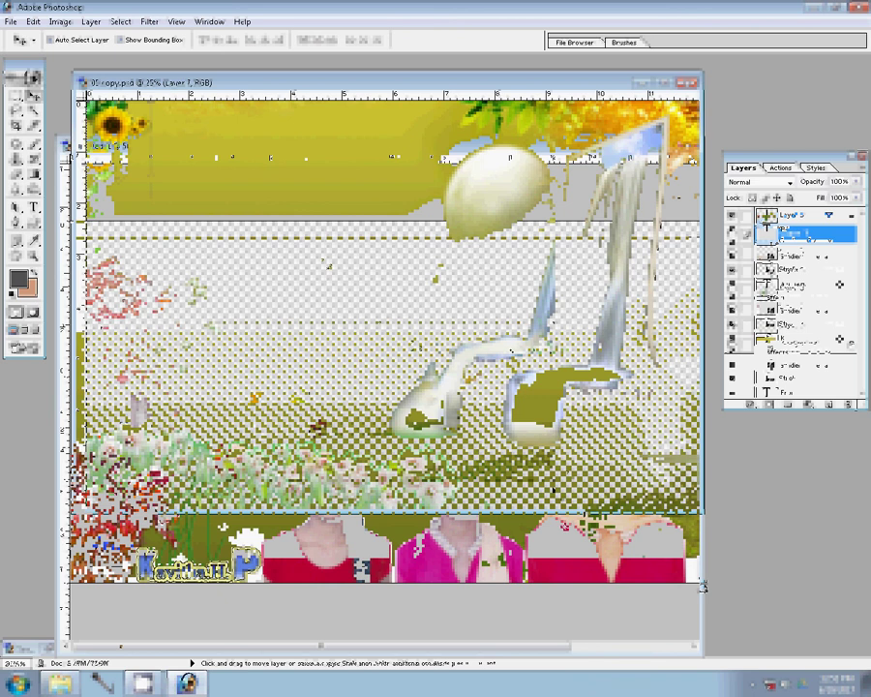
pyautogui.hotkey('ctrl', 't')
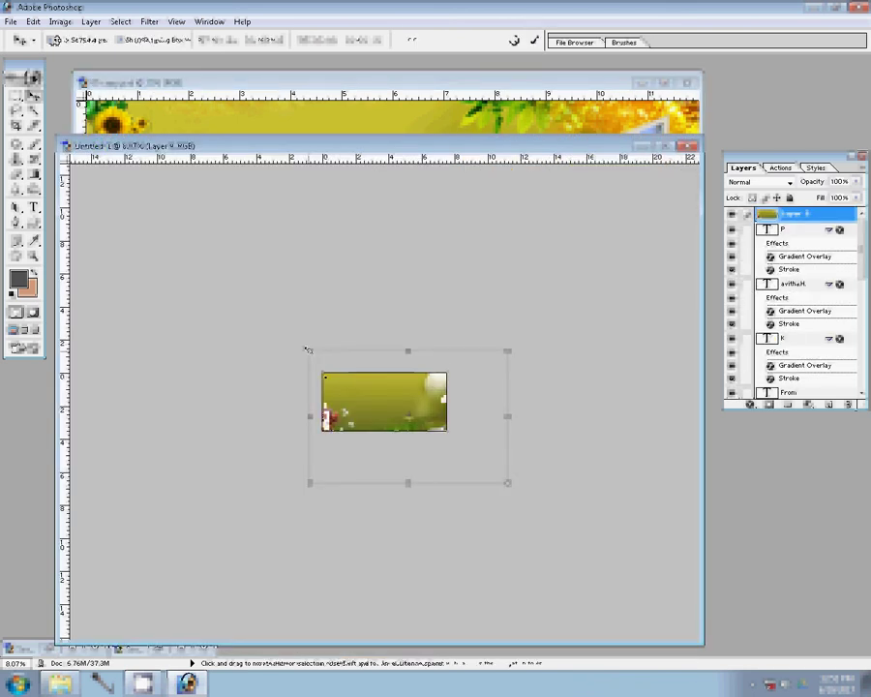
pyautogui.moveTo(311, 347); pyautogui.dragTo(319, 370)
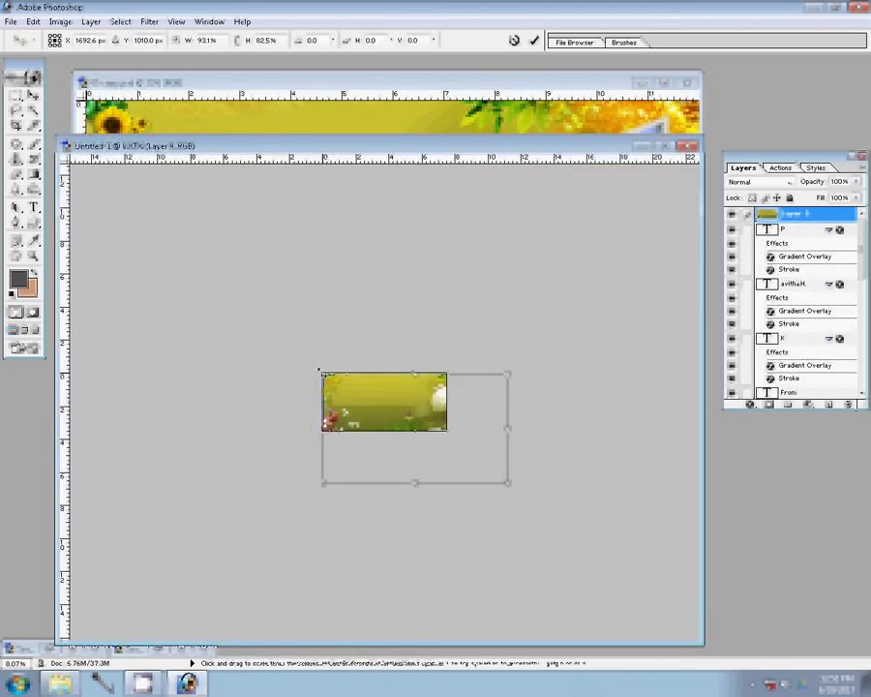
pyautogui.moveTo(508, 482); pyautogui.dragTo(449, 431)
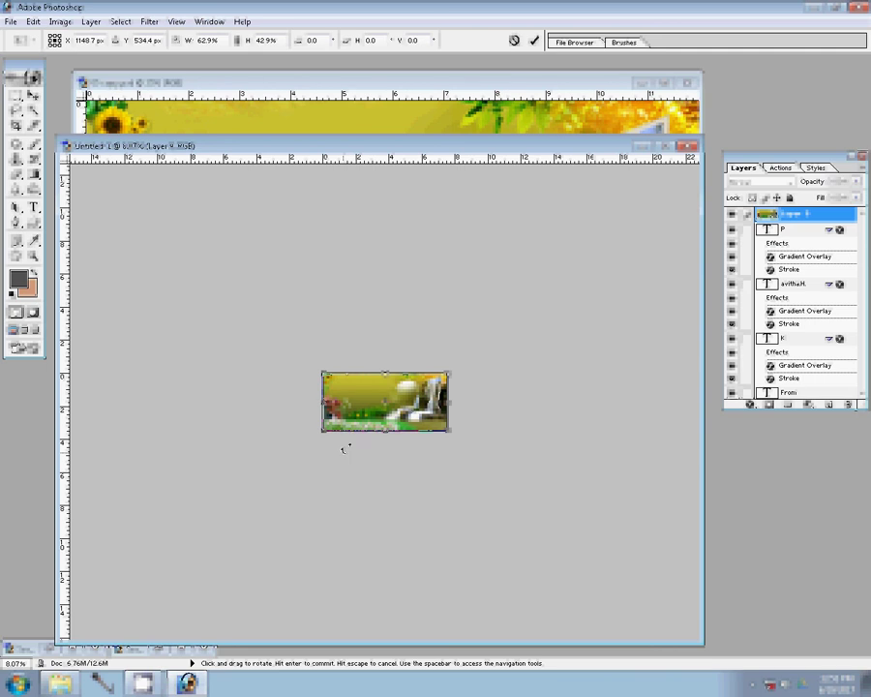
pyautogui.click(533, 40)
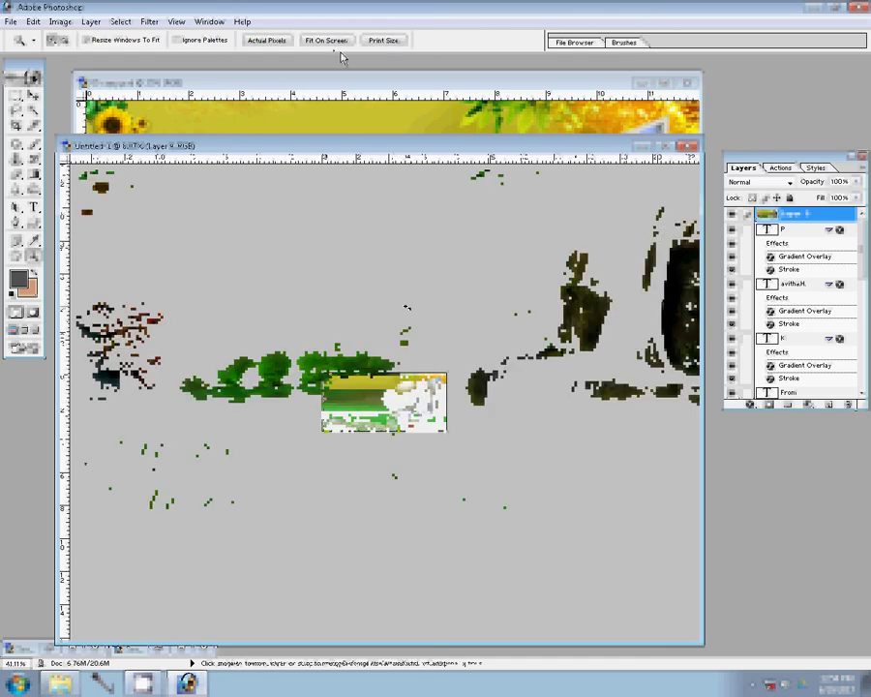
# Step: Send scenery Layer 9 to the bottom of the stack, then select the K and From layers
pyautogui.press('v')
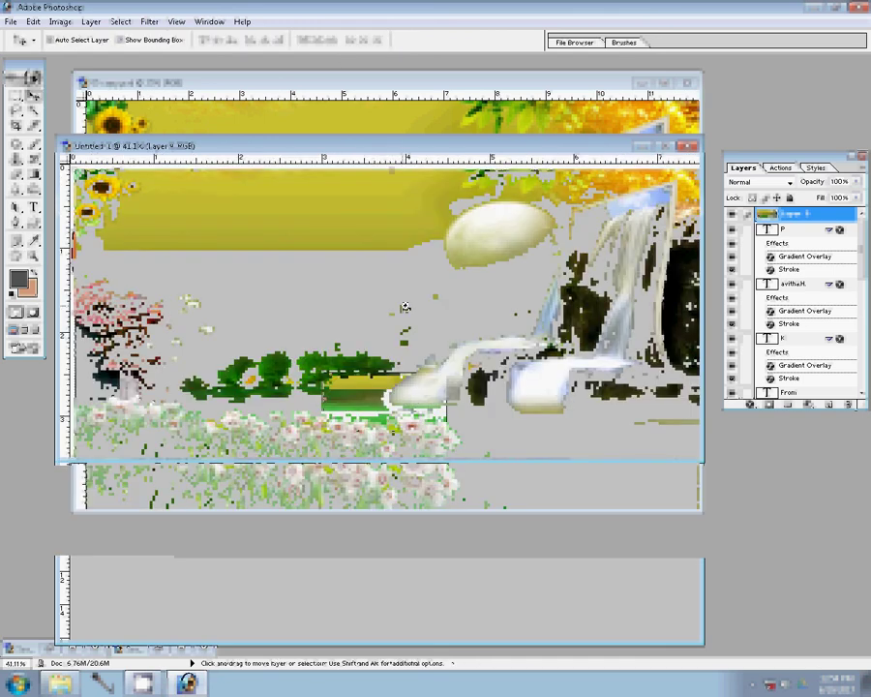
pyautogui.hotkey('ctrl', '[')
pyautogui.hotkey('ctrl', '[')
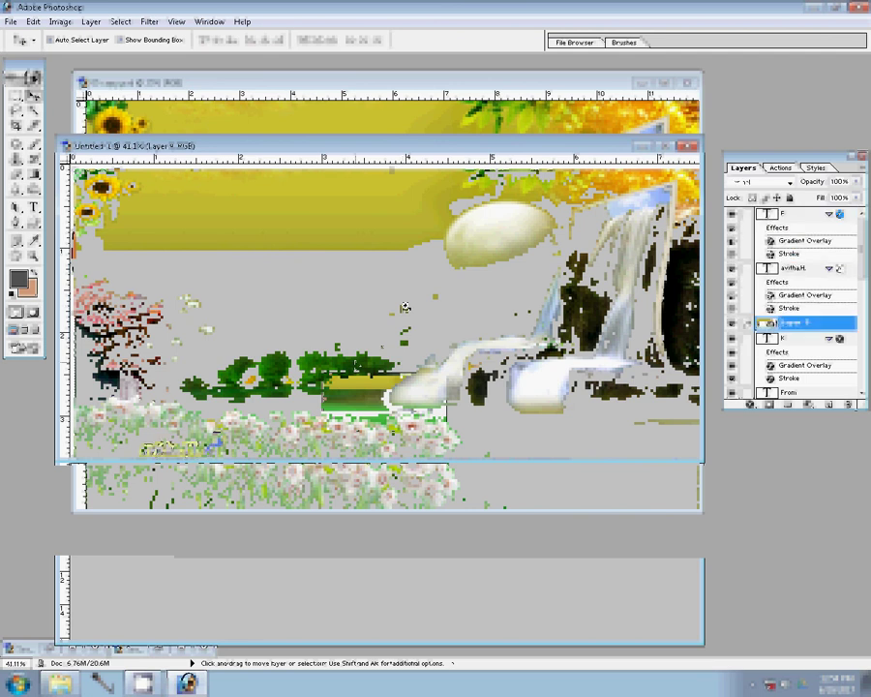
pyautogui.hotkey('ctrl', '[')
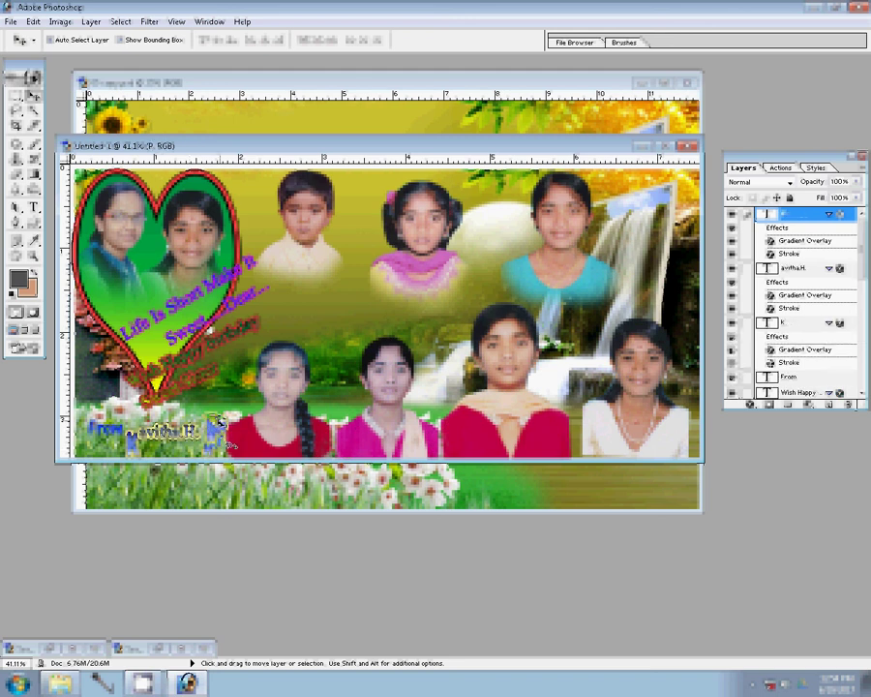
pyautogui.keyDown('ctrl'); pyautogui.click(229, 443); pyautogui.keyUp('ctrl')
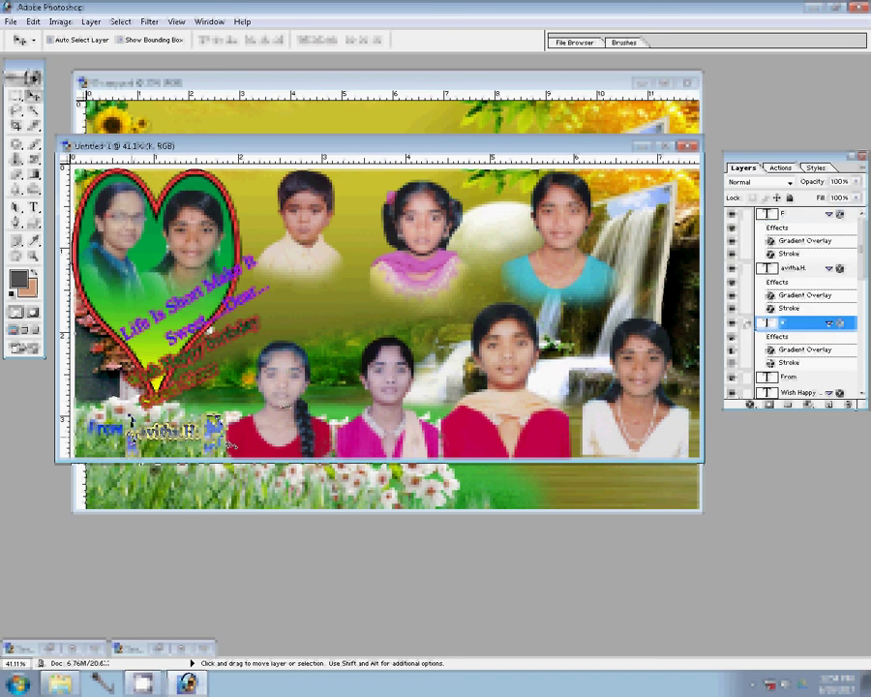
pyautogui.keyDown('ctrl'); pyautogui.click(99, 433); pyautogui.keyUp('ctrl')
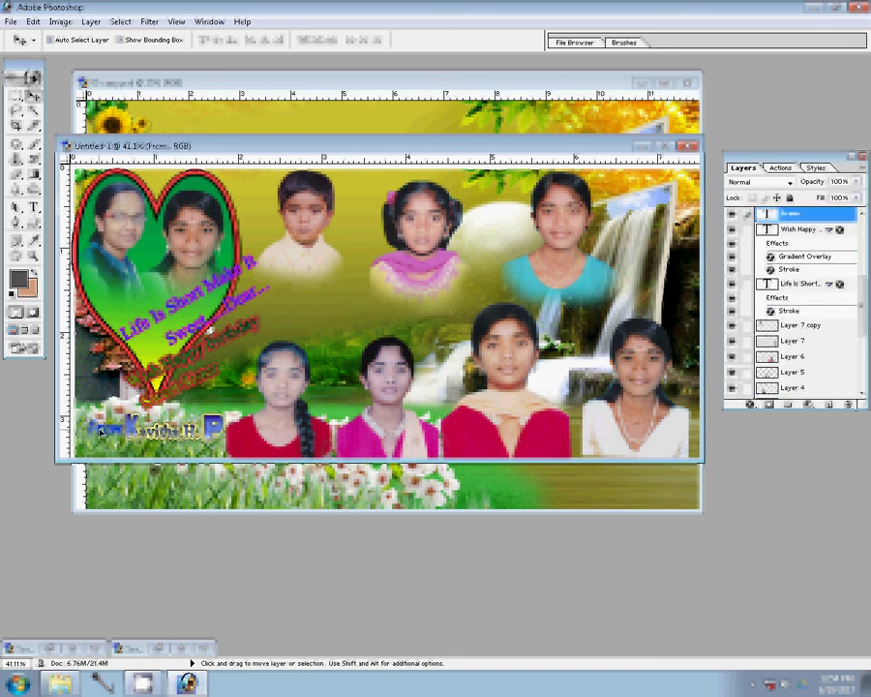
# Step: Nudge the From line upward and edit its text, typing 'To', then commit
pyautogui.hotkey('shift', 'Up')
pyautogui.hotkey('shift', 'Up')
pyautogui.hotkey('shift', 'Up')
pyautogui.press('t')
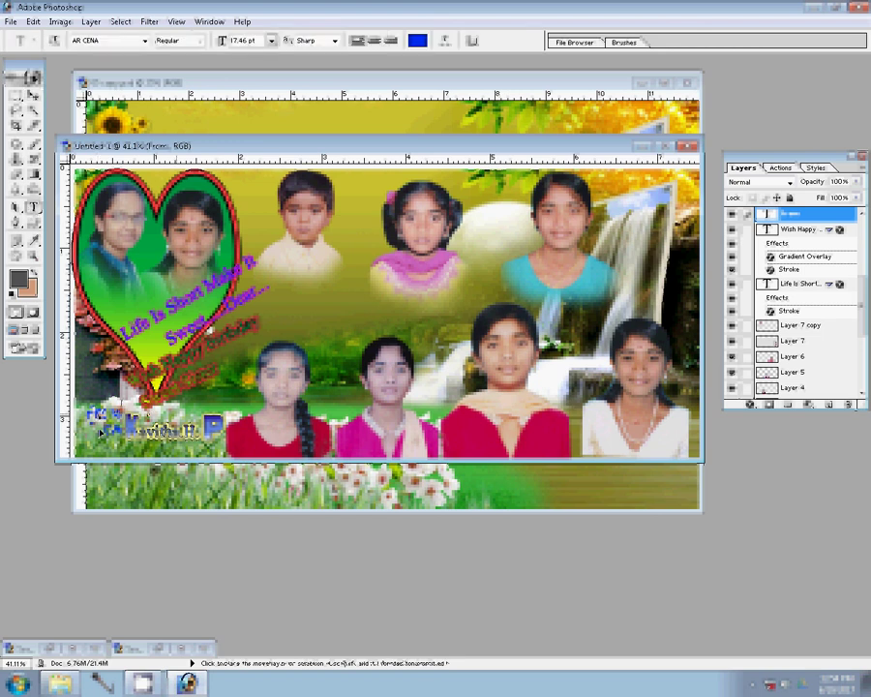
pyautogui.click(99, 426)
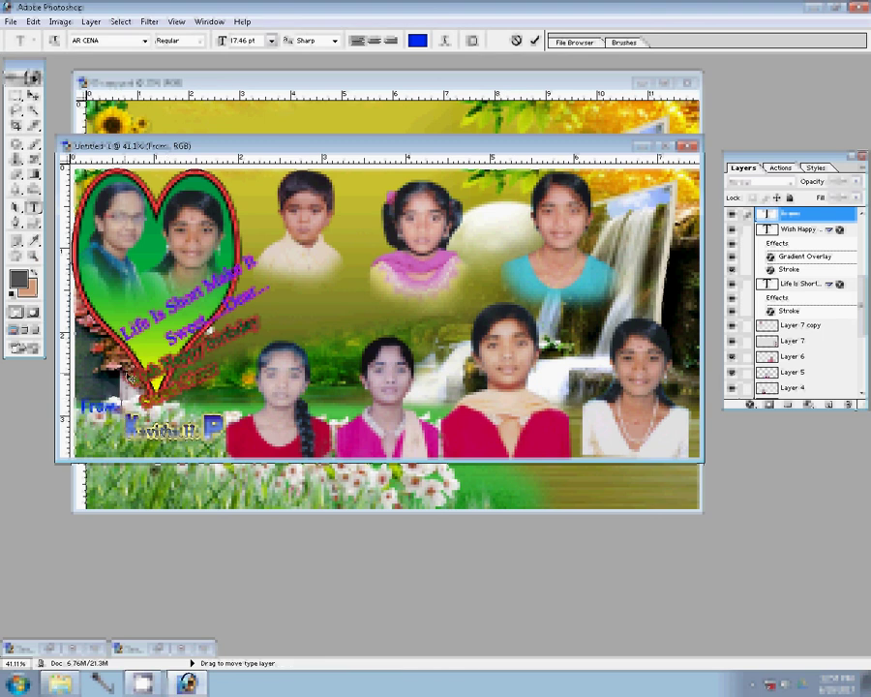
pyautogui.write('To')
pyautogui.hotkey('ctrl', 'Return')
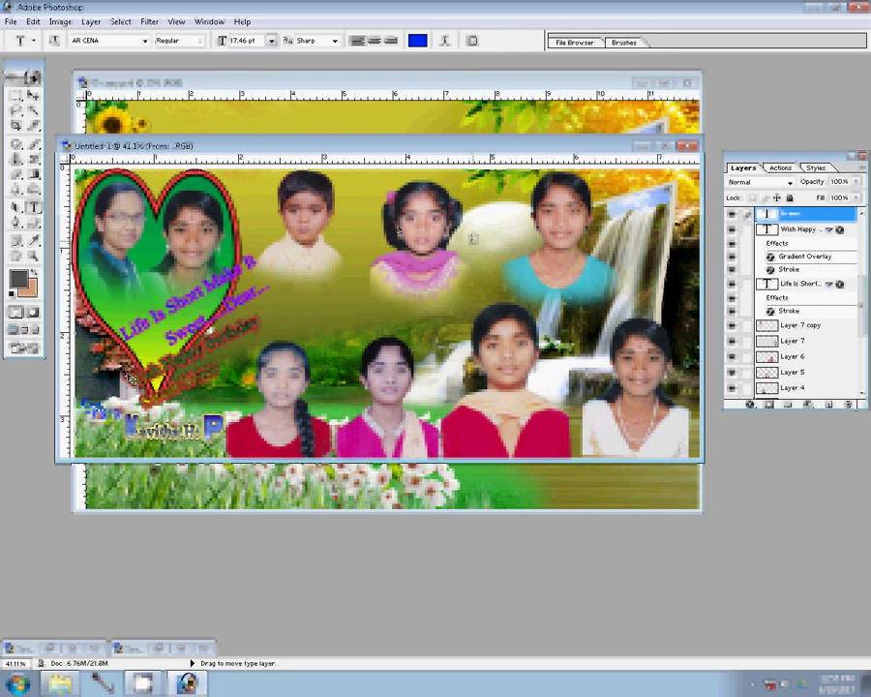
pyautogui.hotkey('ctrl', '-')
pyautogui.press('v')
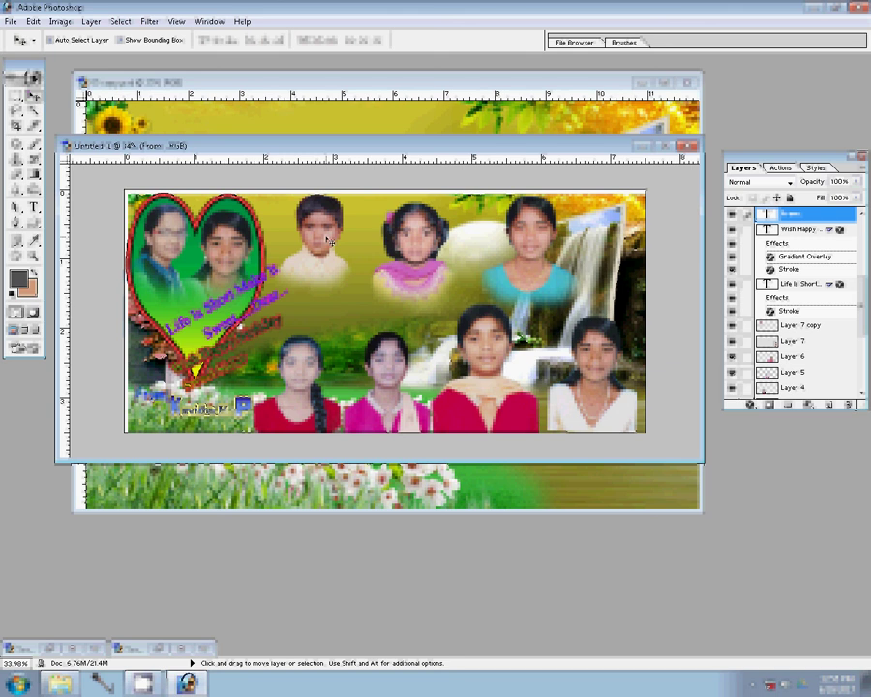
# Step: Stretch the waterfall background Layer 9 taller at the top
pyautogui.keyDown('ctrl'); pyautogui.click(366, 209); pyautogui.keyUp('ctrl')
pyautogui.hotkey('ctrl', 't')
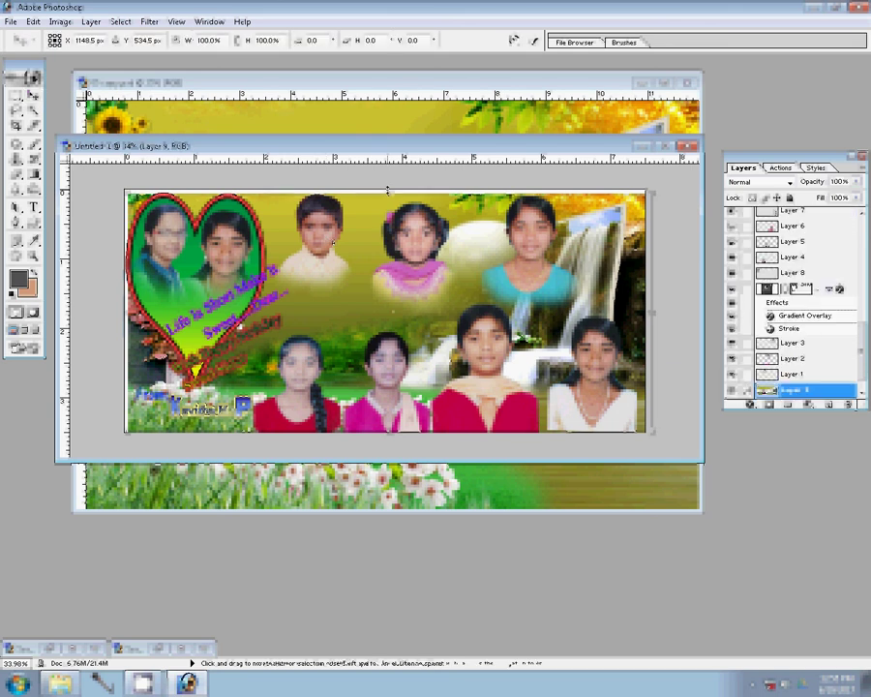
pyautogui.moveTo(388, 190); pyautogui.dragTo(385, 180)
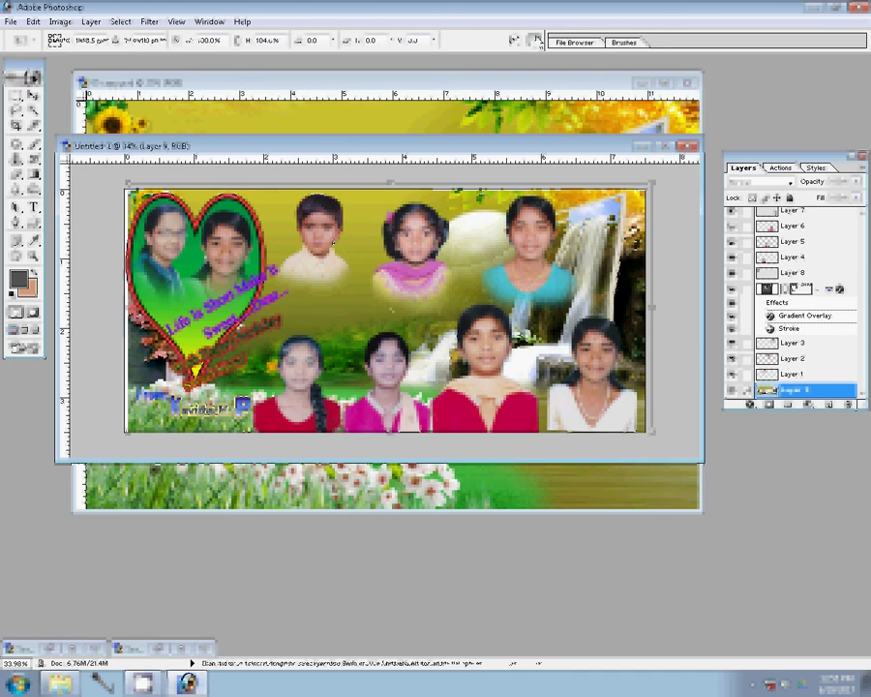
pyautogui.click(533, 41)
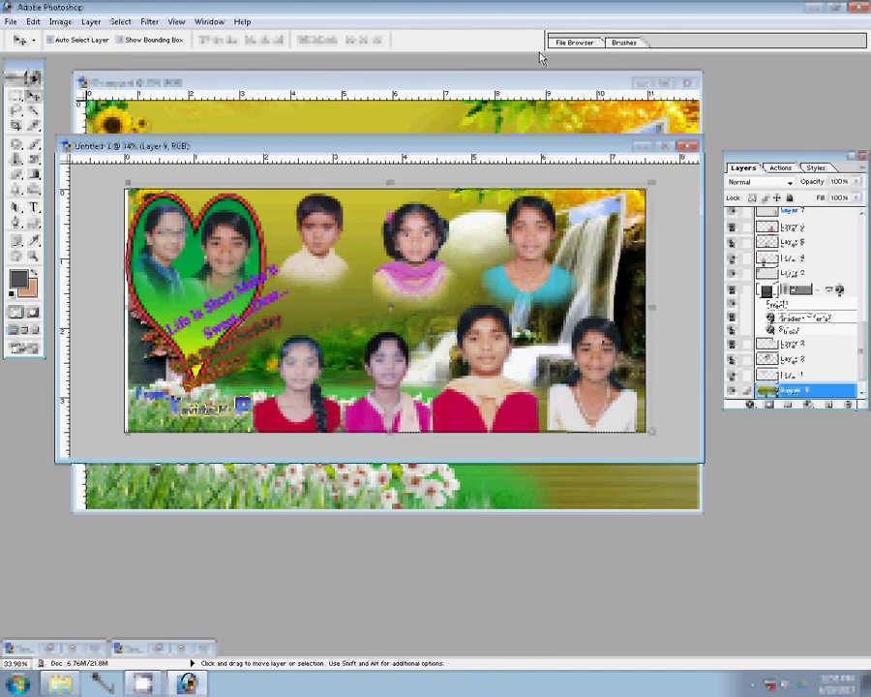
# Step: Shrink the Layer 6 portrait to about 93.6% and tilt it slightly
pyautogui.keyDown('ctrl'); pyautogui.click(595, 351); pyautogui.keyUp('ctrl')
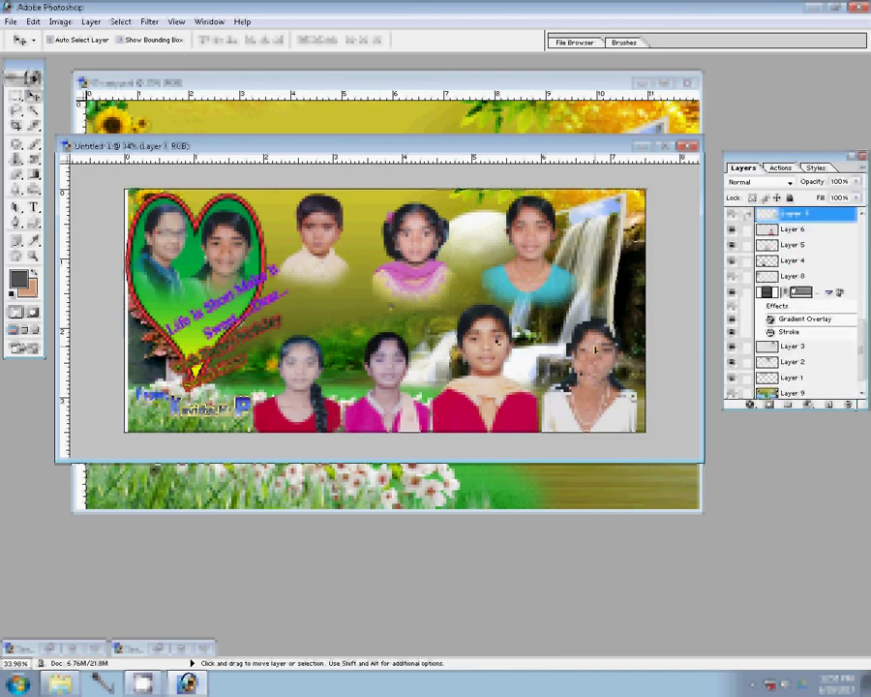
pyautogui.keyDown('ctrl'); pyautogui.click(498, 341); pyautogui.keyUp('ctrl')
pyautogui.hotkey('ctrl', 't')
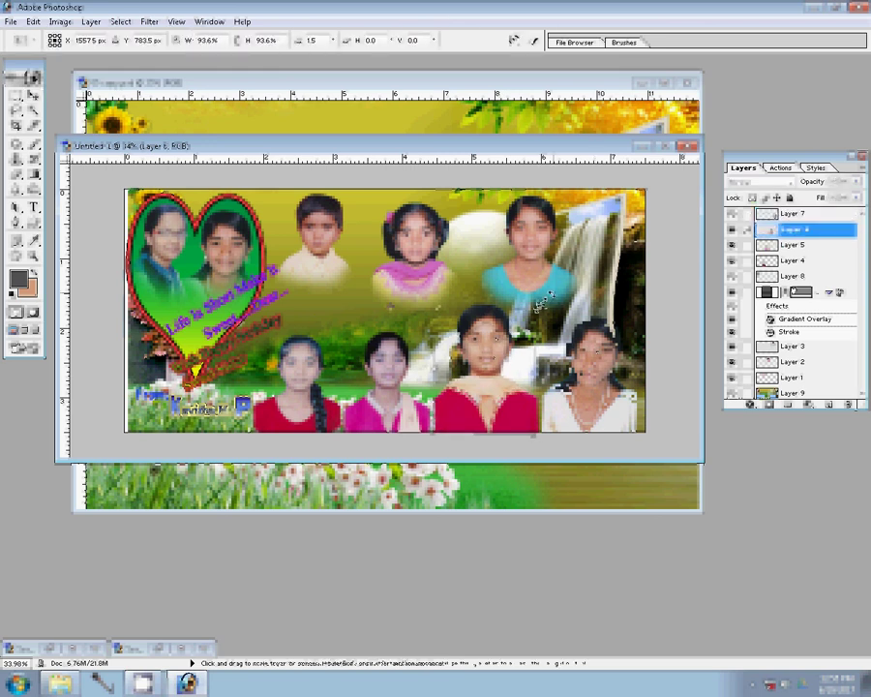
pyautogui.moveTo(540, 306); pyautogui.dragTo(547, 300)
pyautogui.press('Return')
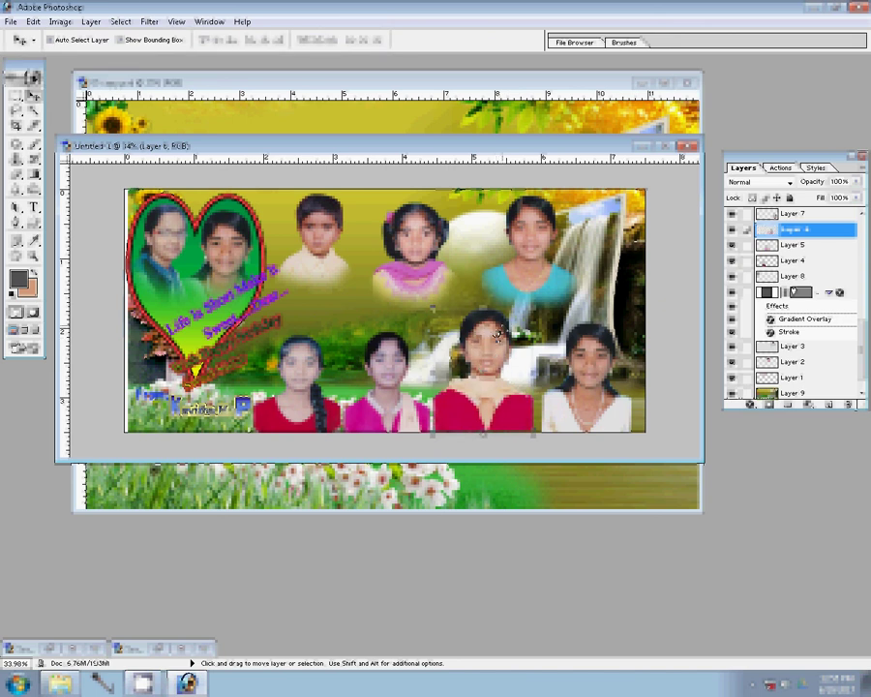
pyautogui.hotkey('ctrl', 'b')
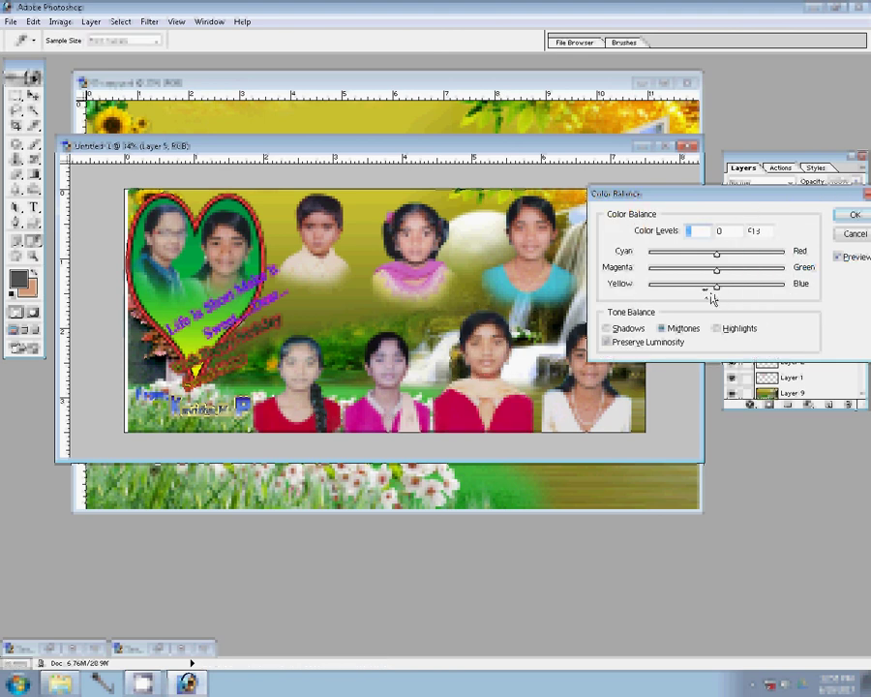
# Step: Set Color Balance Yellow–Blue to -19 on Layer 4, shifting it toward yellow
pyautogui.moveTo(712, 297); pyautogui.dragTo(704, 292)
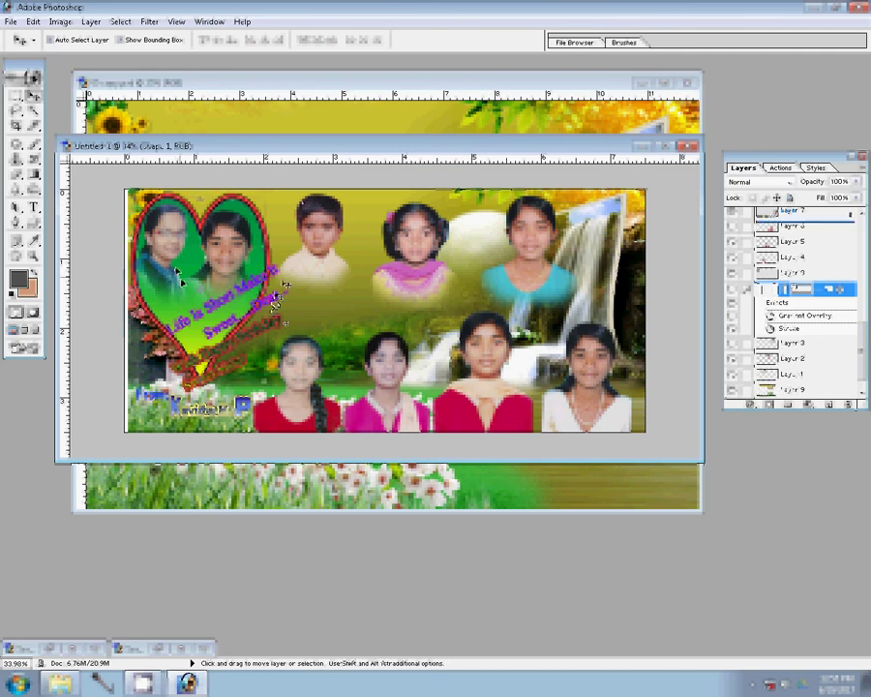
# Step: Flatten the collage, save it as 'Whatte Mug 1.jpg' at Maximum quality, and deselect
pyautogui.hotkey('ctrl', 'shift', 'e')
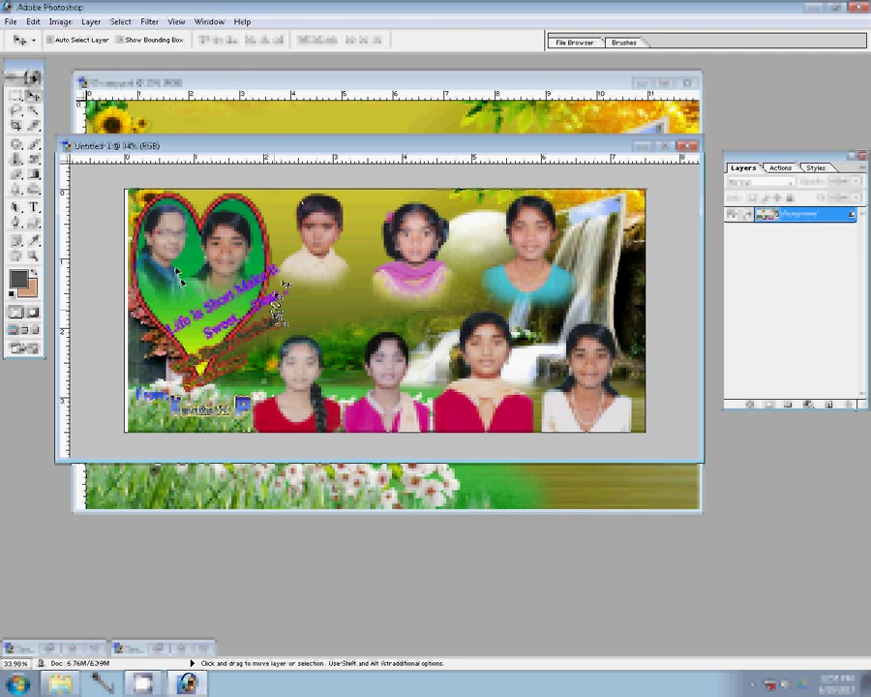
pyautogui.hotkey('ctrl', 'shift', 's')
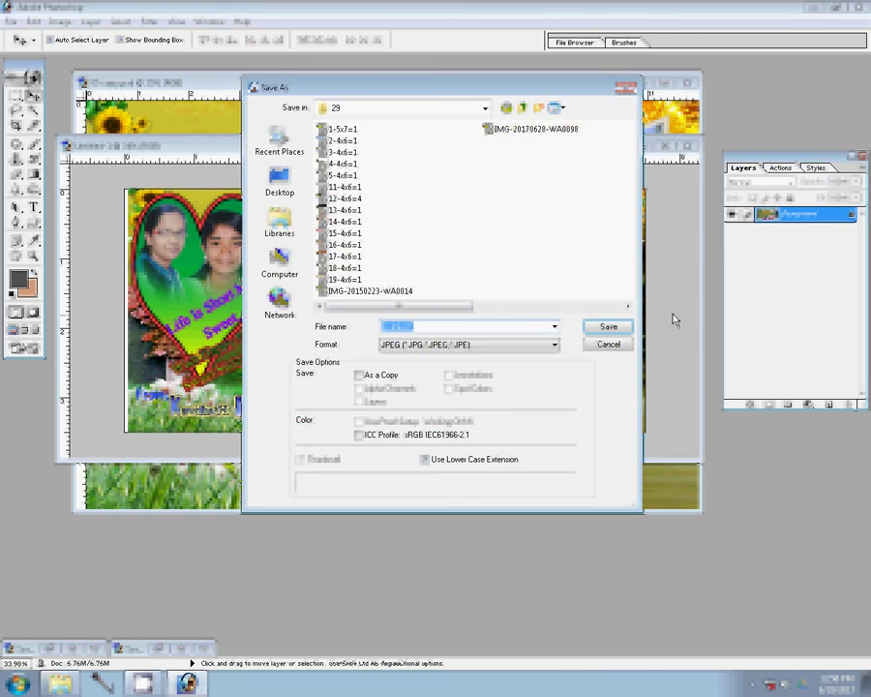
pyautogui.write('W')
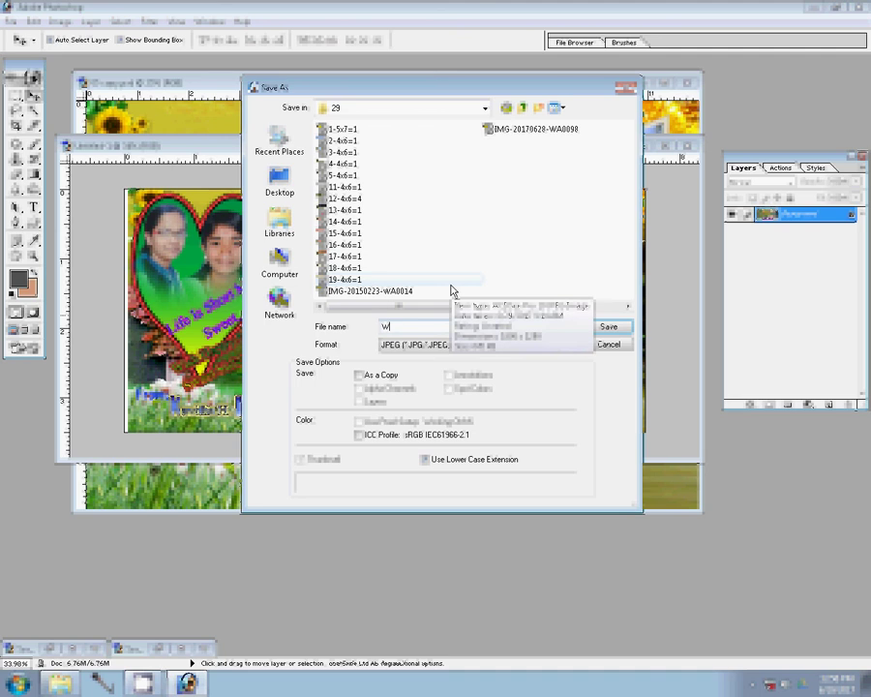
pyautogui.write('N')
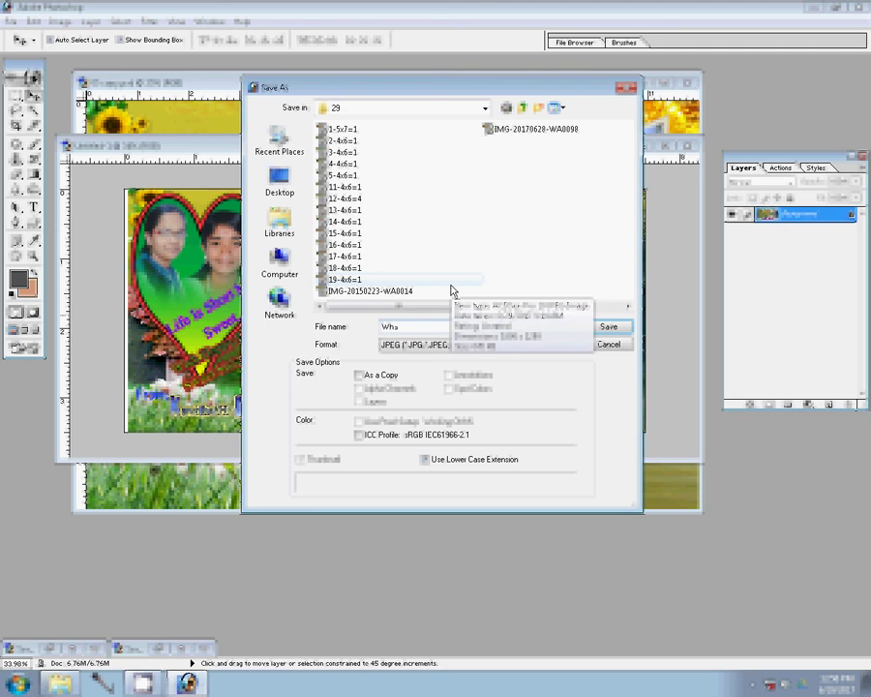
pyautogui.write('te')
pyautogui.write(' Mu')
pyautogui.write('g ')
pyautogui.write('1')
pyautogui.press('Return')
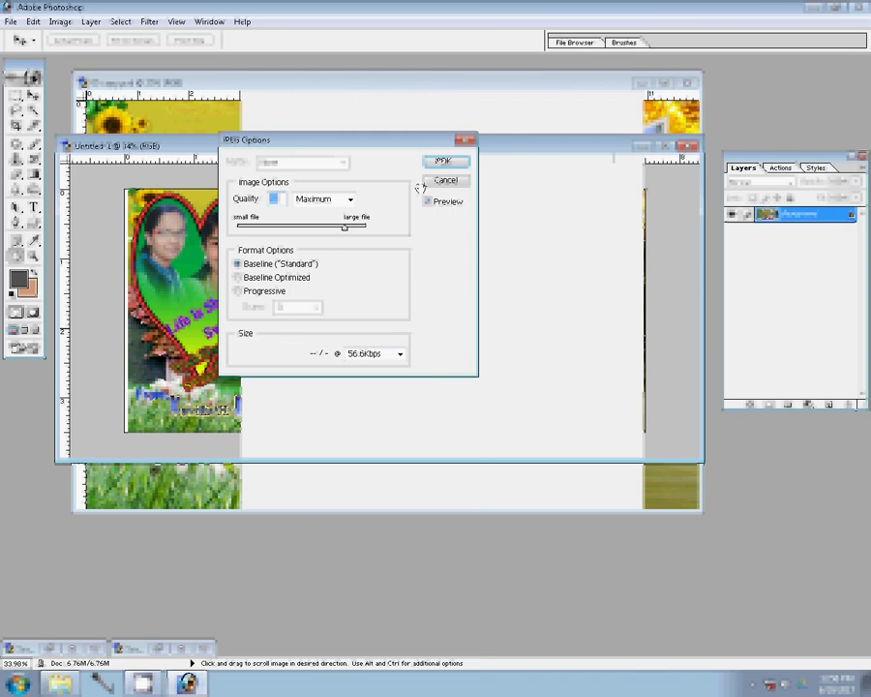
pyautogui.click(441, 161)
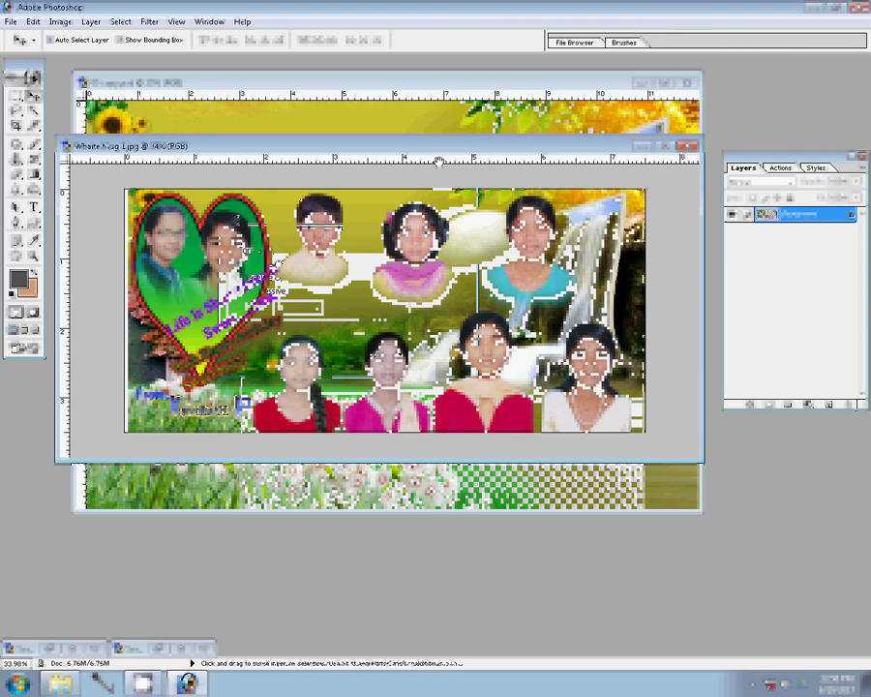
pyautogui.hotkey('ctrl', 'd')
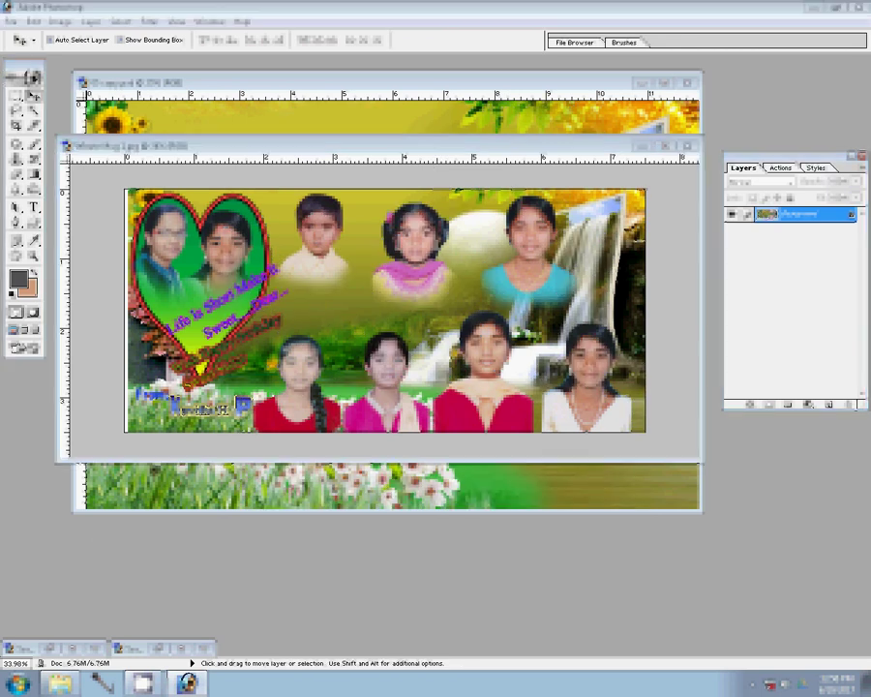